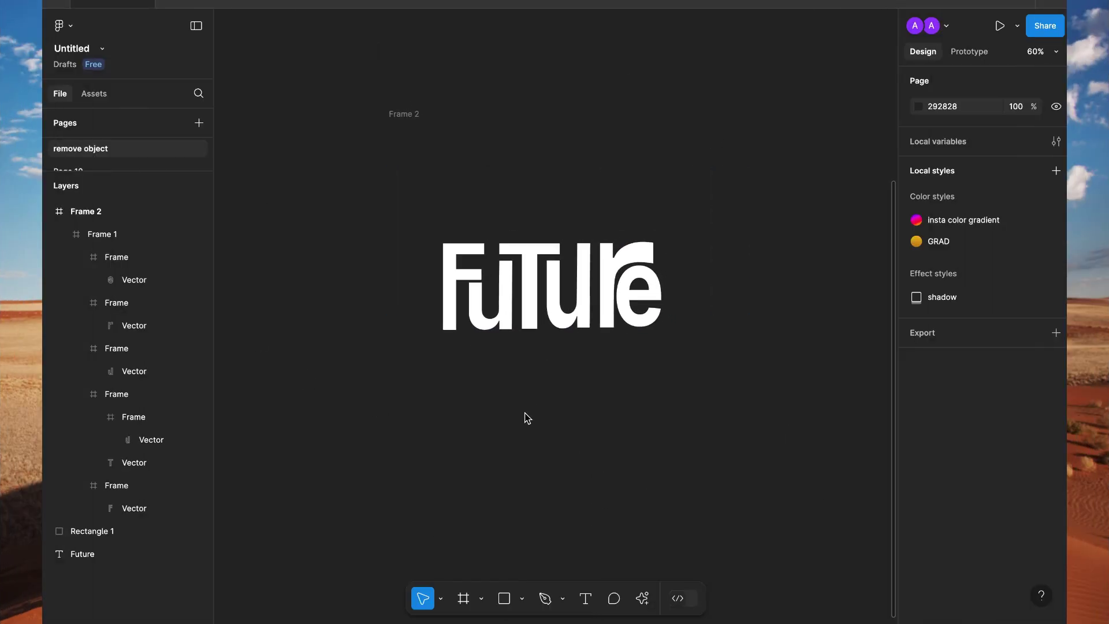
Create a new blank design file.
scroll(527, 417, down, 2)
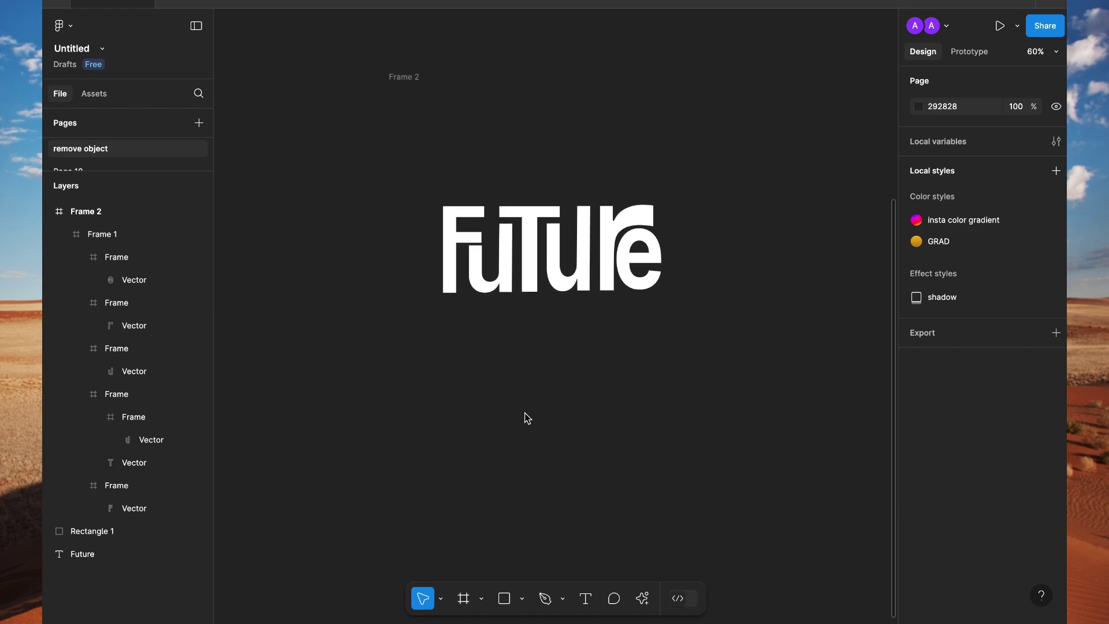
click(77, 51)
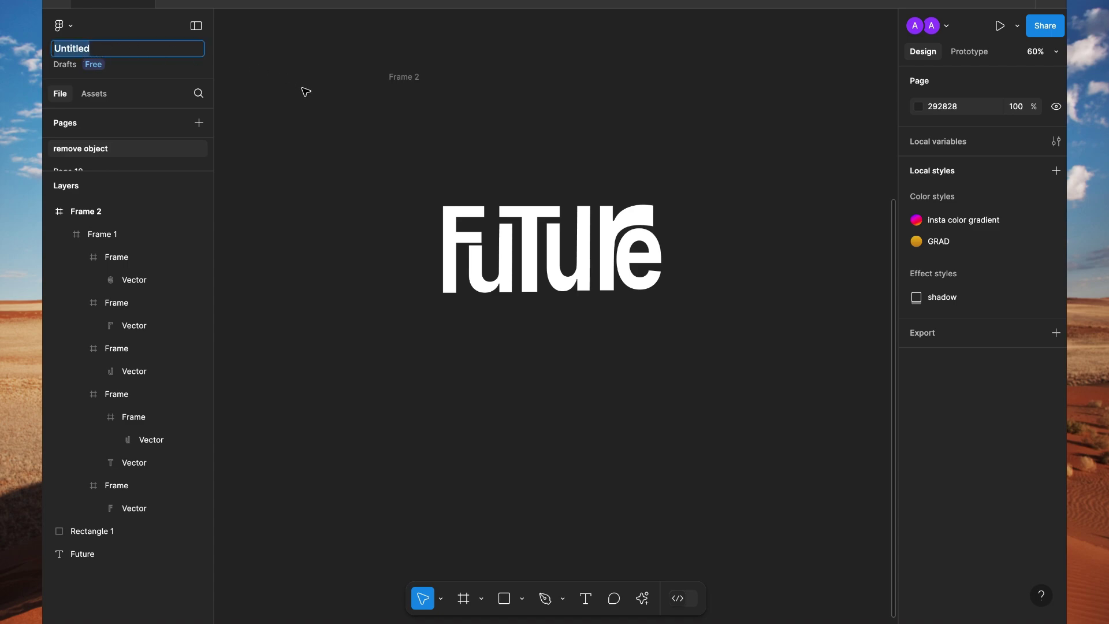
click(304, 90)
click(69, 28)
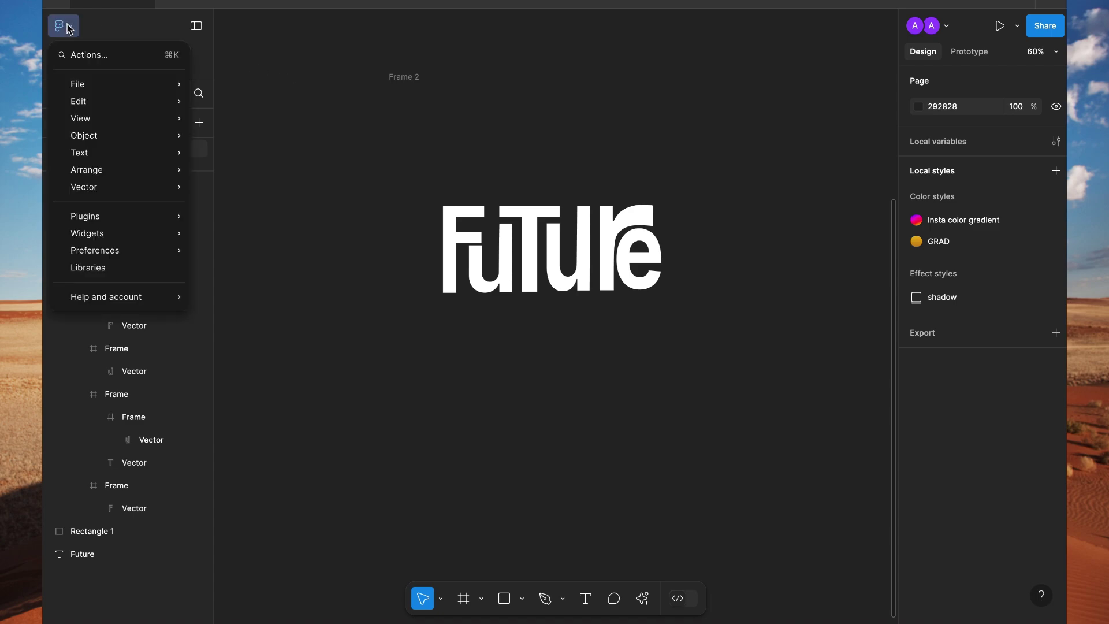
mouse_move(75, 85)
click(236, 83)
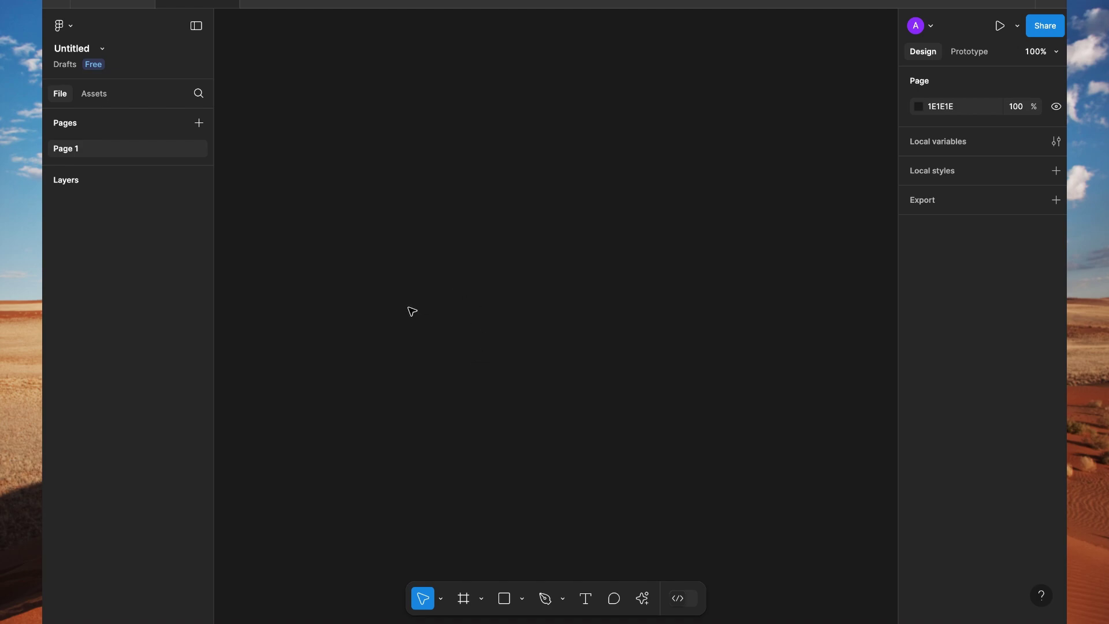
Add a text layer with the capital letter F at font size 100 on the empty canvas.
key(t)
click(444, 189)
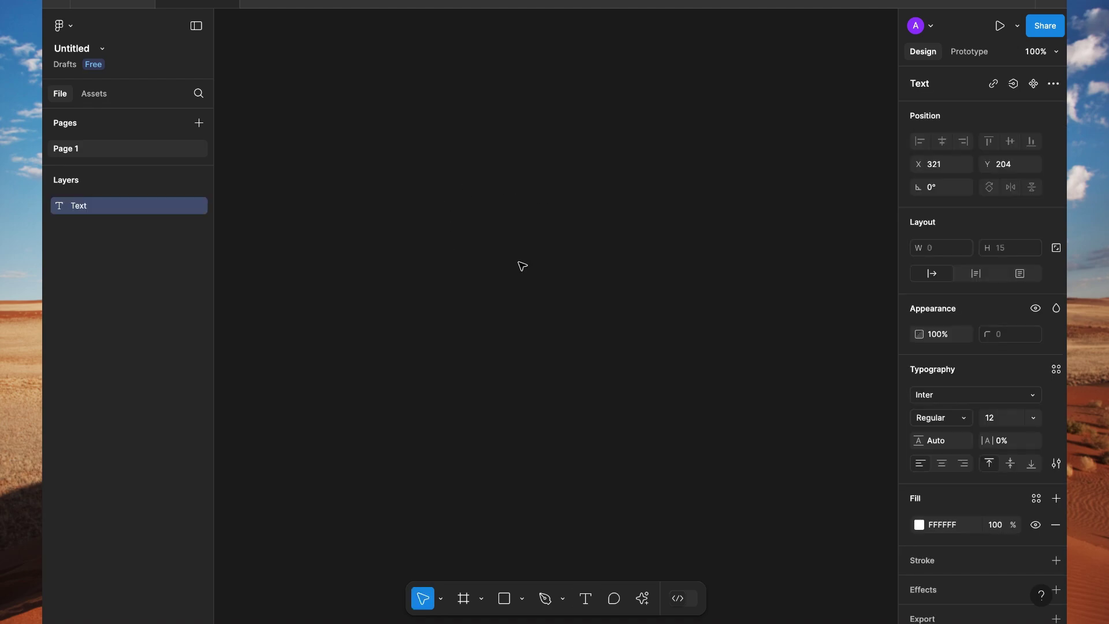
click(993, 421)
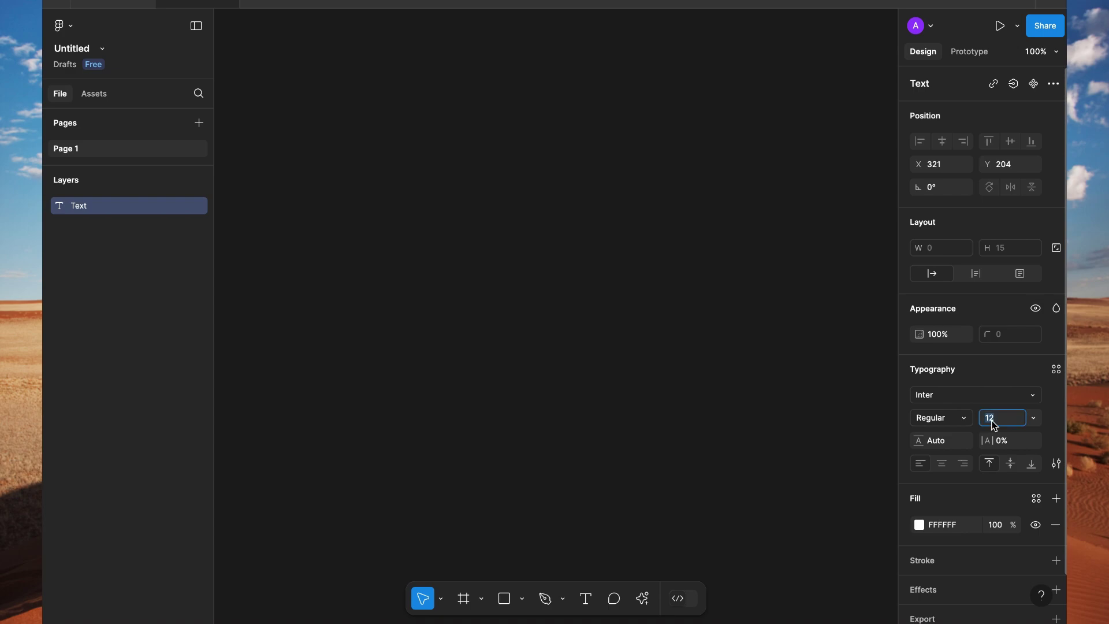
text(100)
key(Return)
text(t)
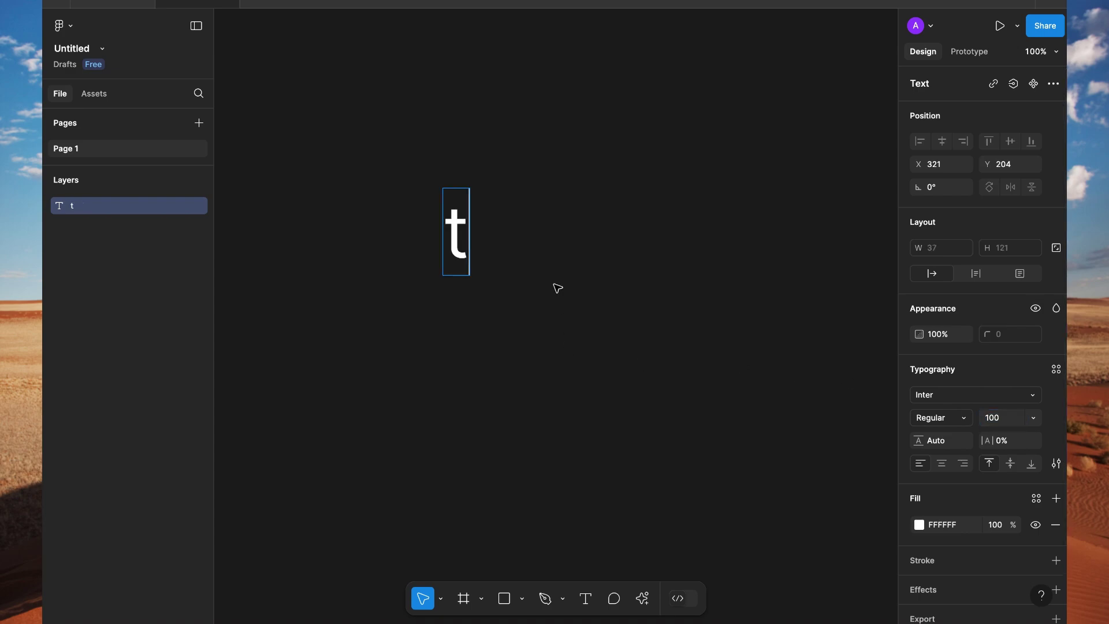
key(BackSpace)
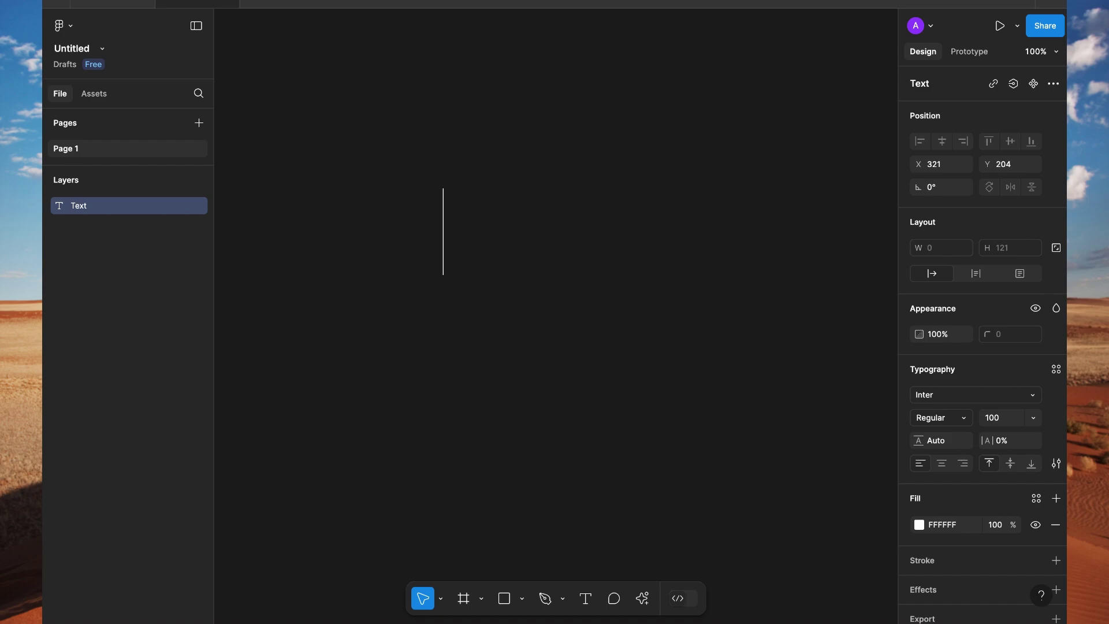
text(F)
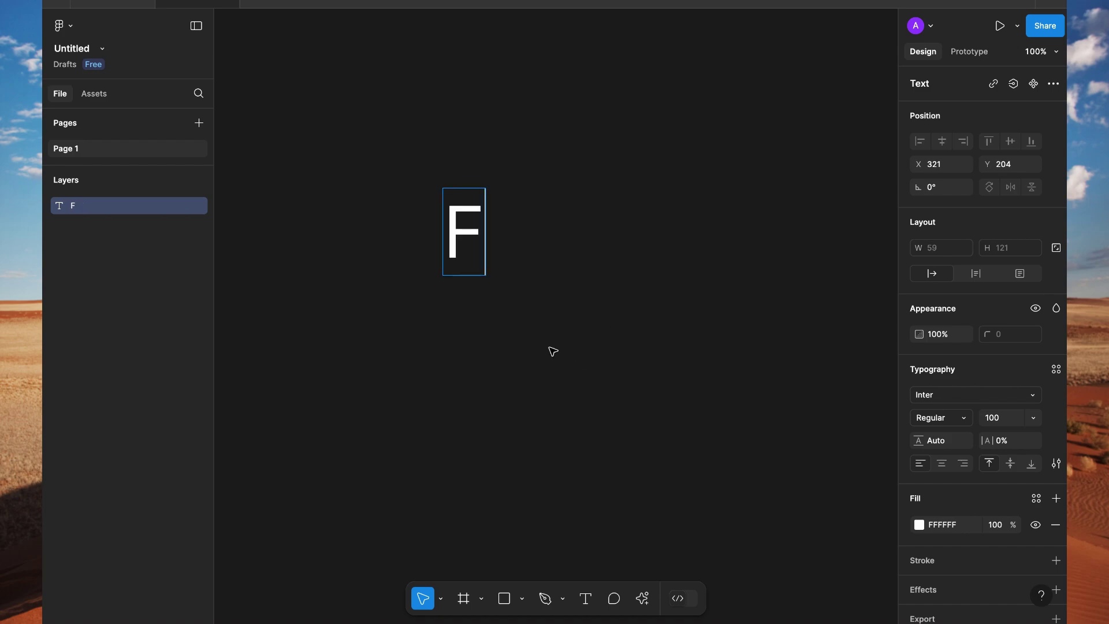
key(Escape)
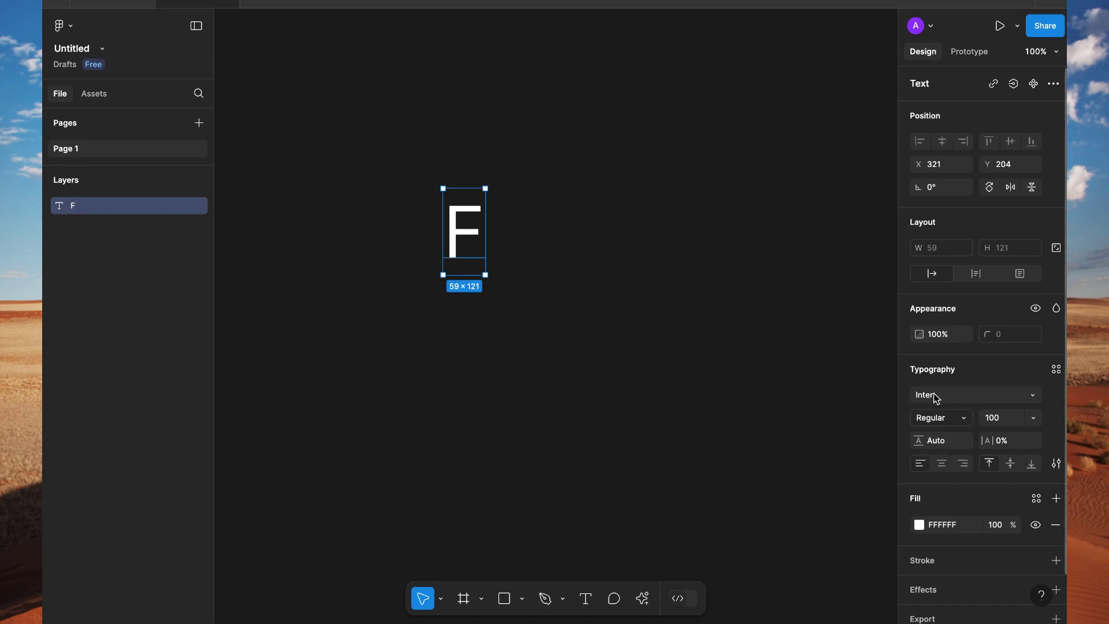
Set the letter F to Bold weight and font size 120.
click(934, 426)
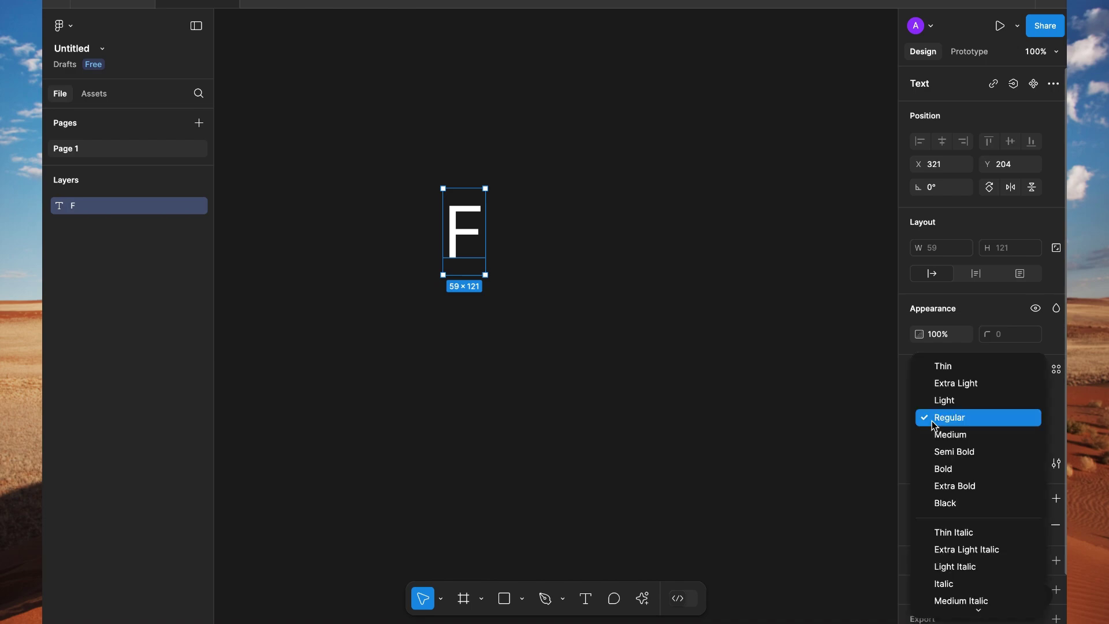
click(942, 469)
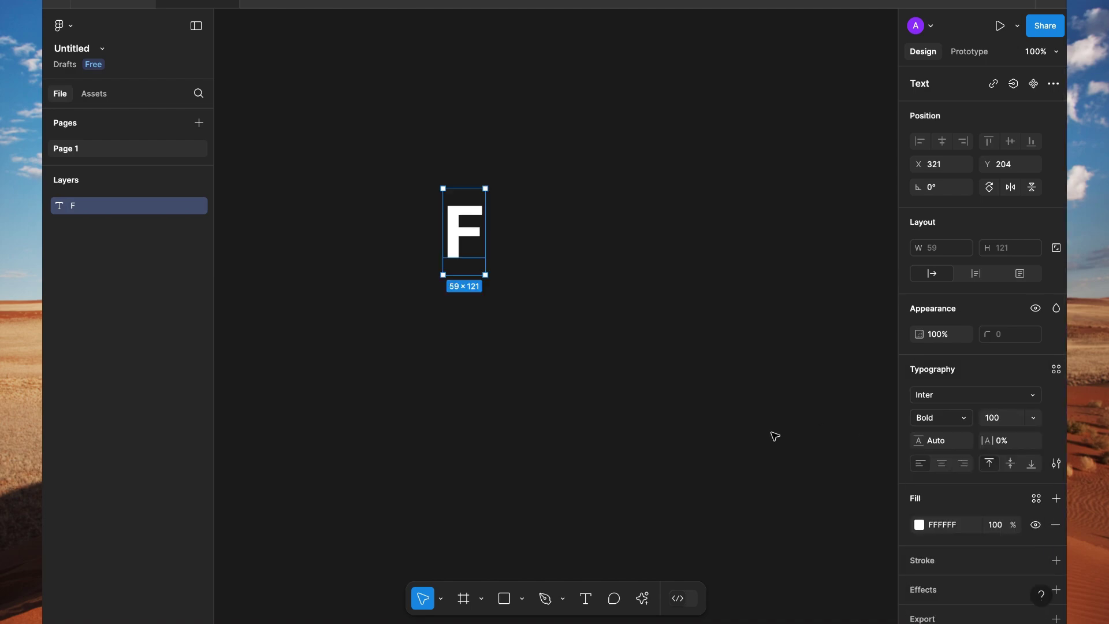
click(996, 425)
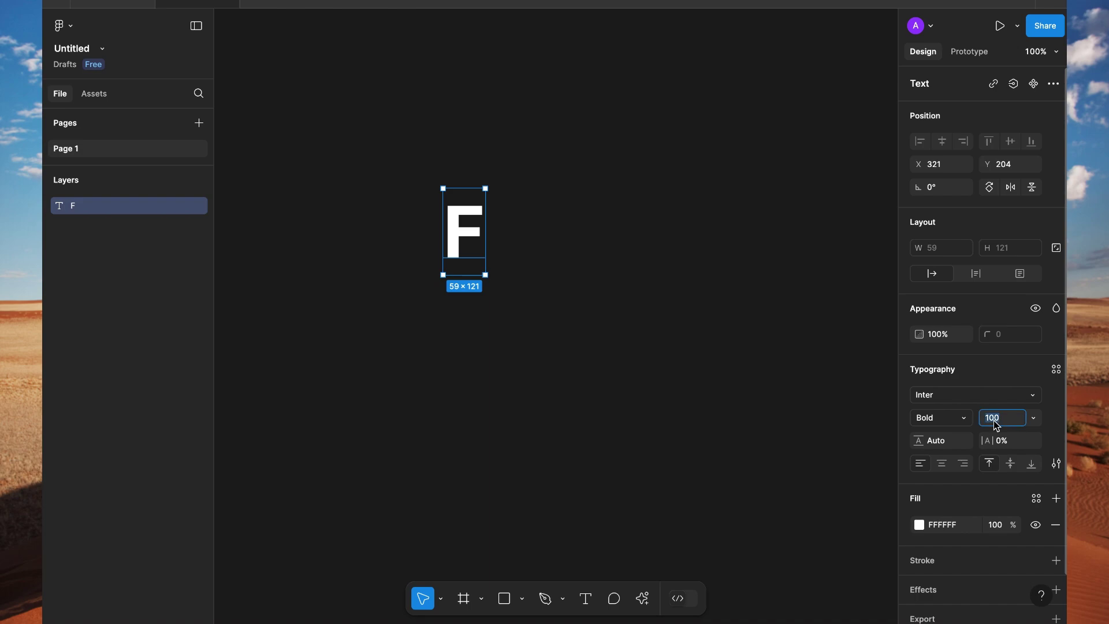
text(120)
key(Return)
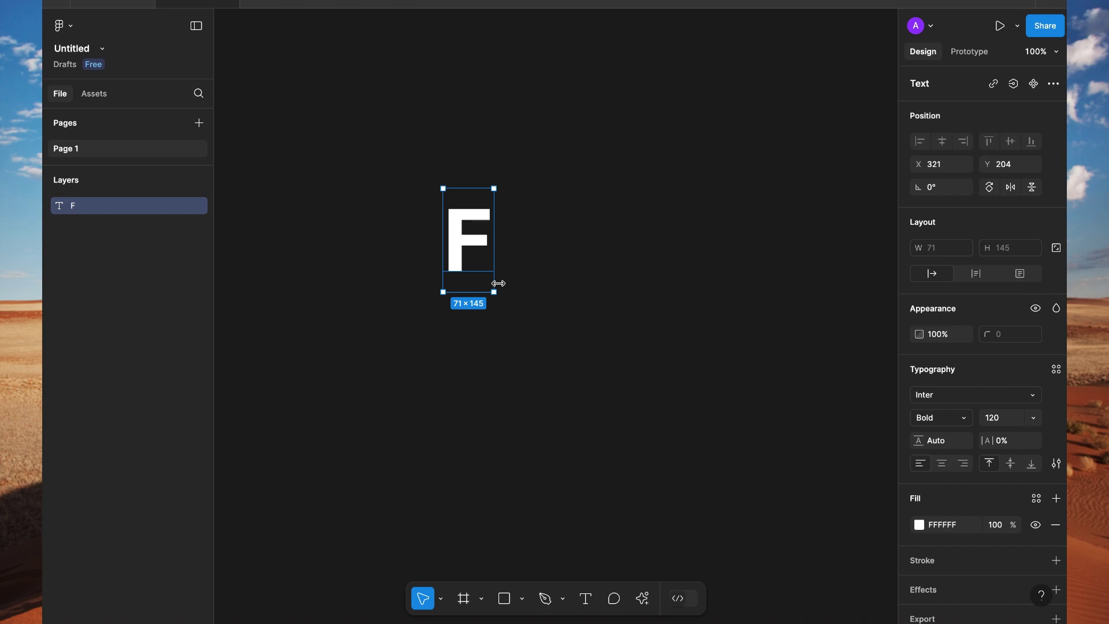
Duplicate the F about 84 px to the right and repeat the duplication until seven letters stand in a row.
click(540, 334)
click(478, 257)
drag(478, 257, 537, 257)
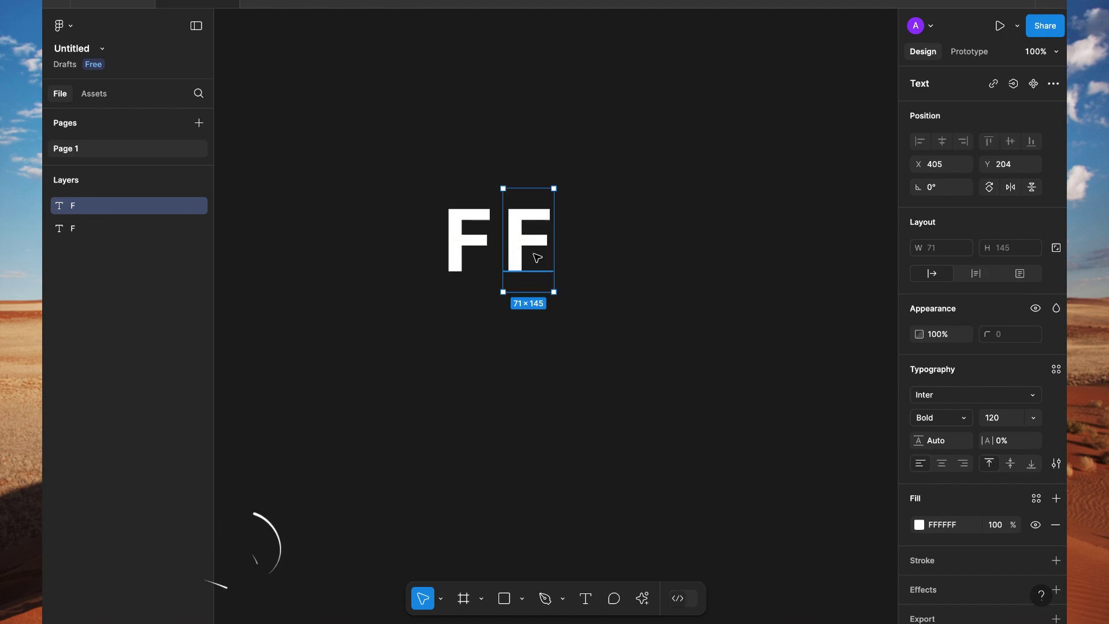
key(ctrl+d)
key(ctrl+d)
key(ctrl+d)
key(ctrl+d)
key(ctrl+d)
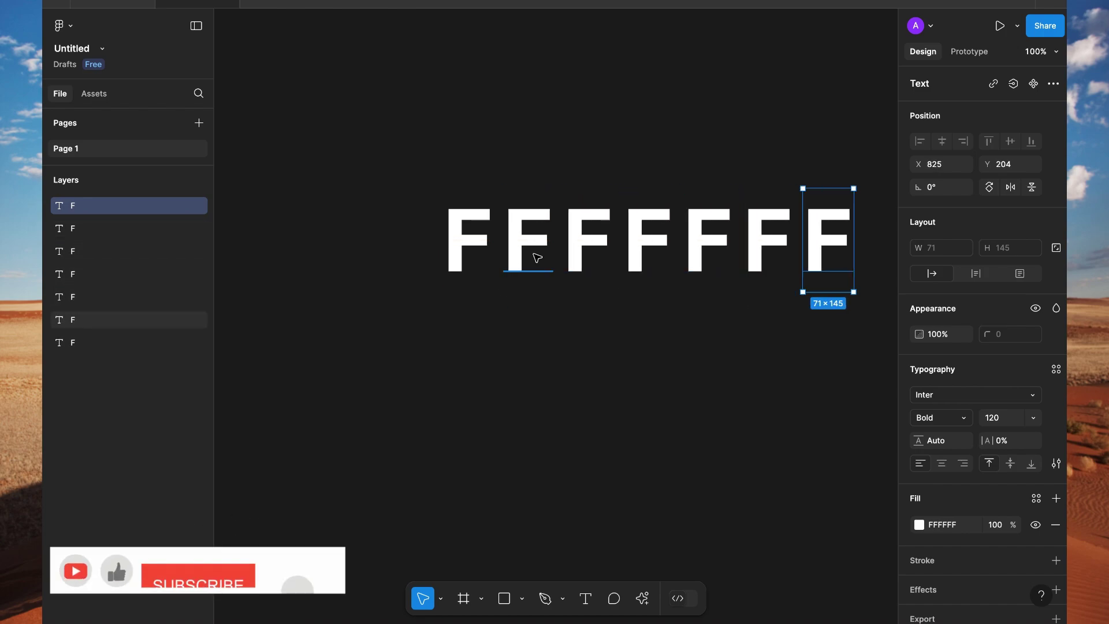
Change the second letter in the row to a lowercase u and the third to a capital T.
click(532, 256)
double_click(529, 256)
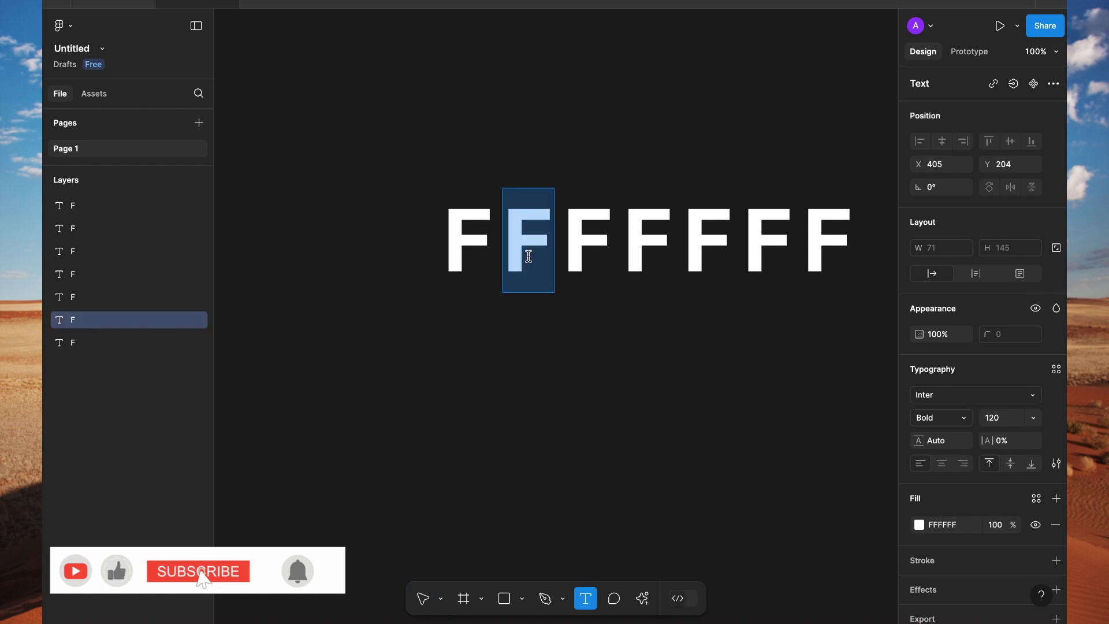
text(U)
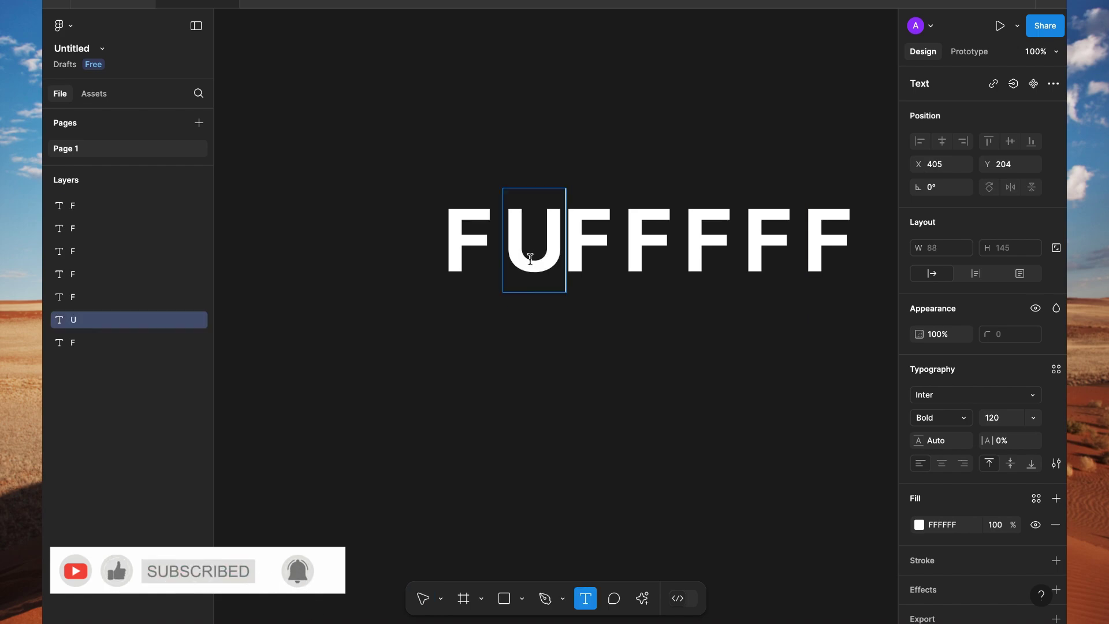
key(BackSpace)
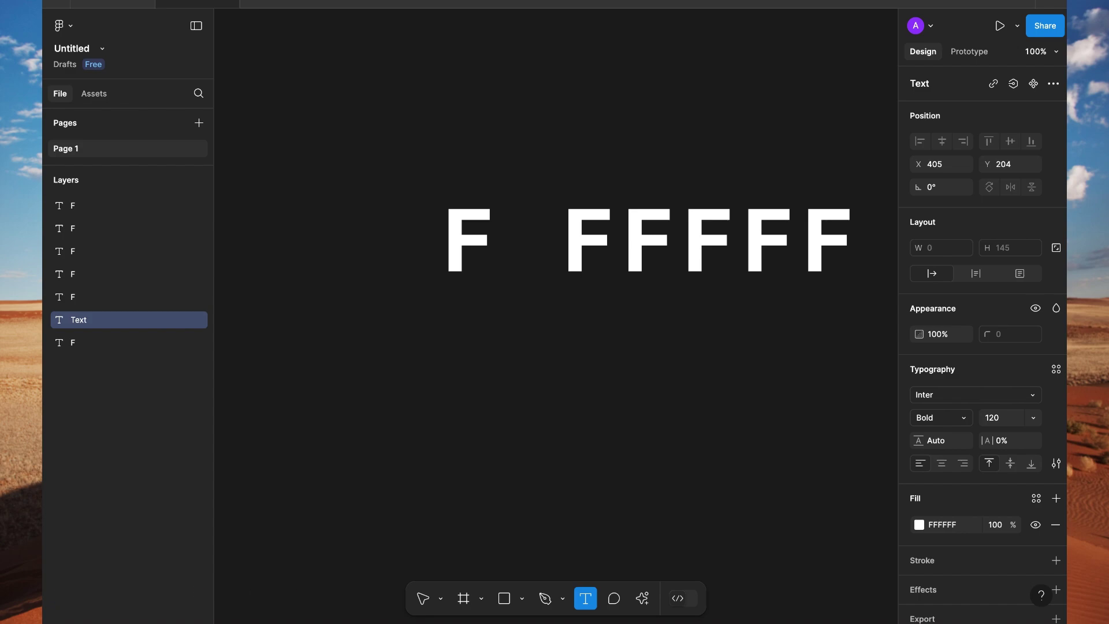
text(u)
click(582, 245)
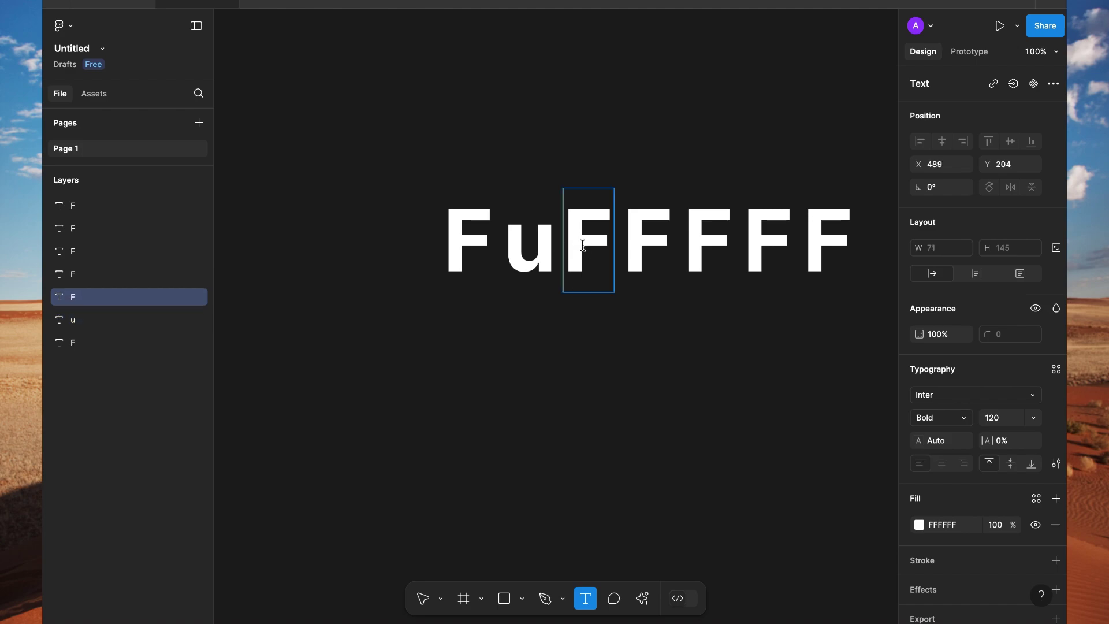
double_click(582, 245)
text(T)
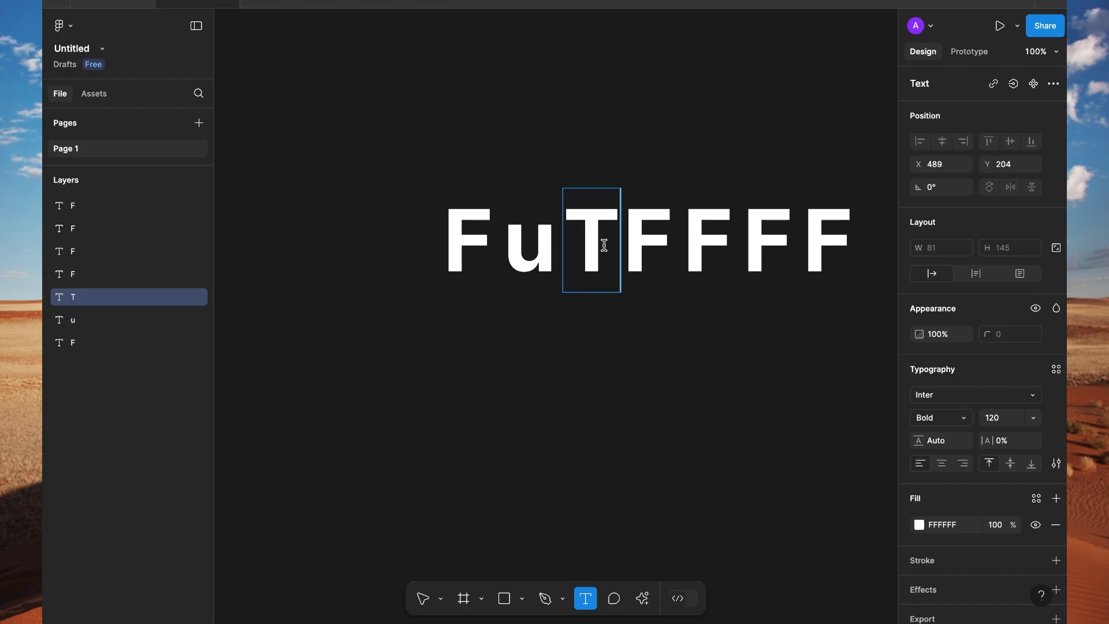
Change the fourth letter in the row to a lowercase u and the fifth to a lowercase r.
click(644, 245)
double_click(645, 246)
text(U)
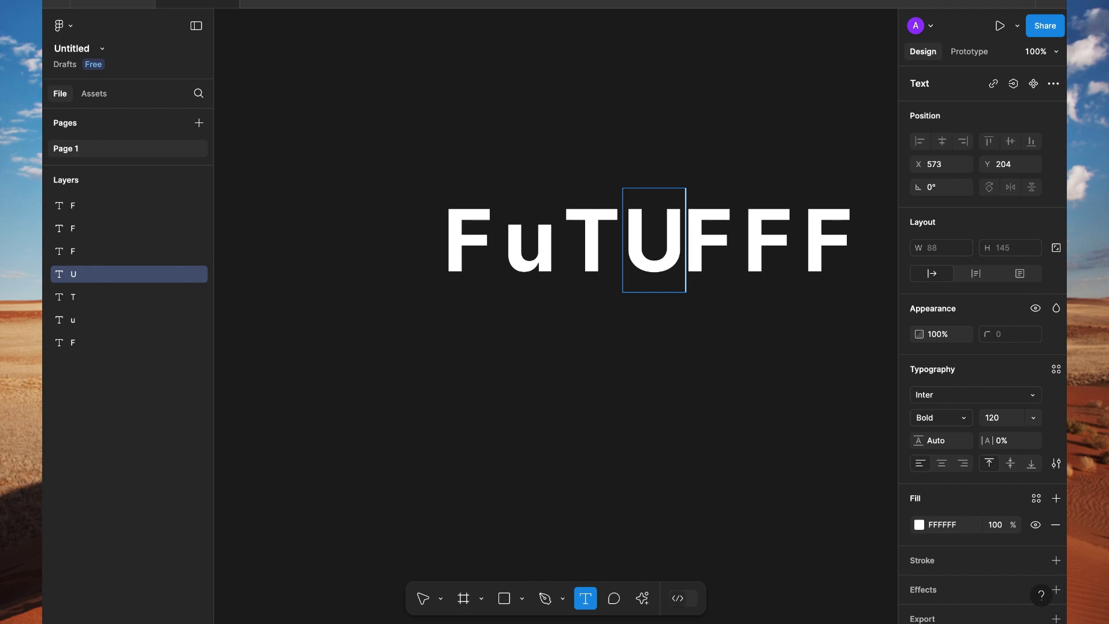
key(BackSpace)
text(u)
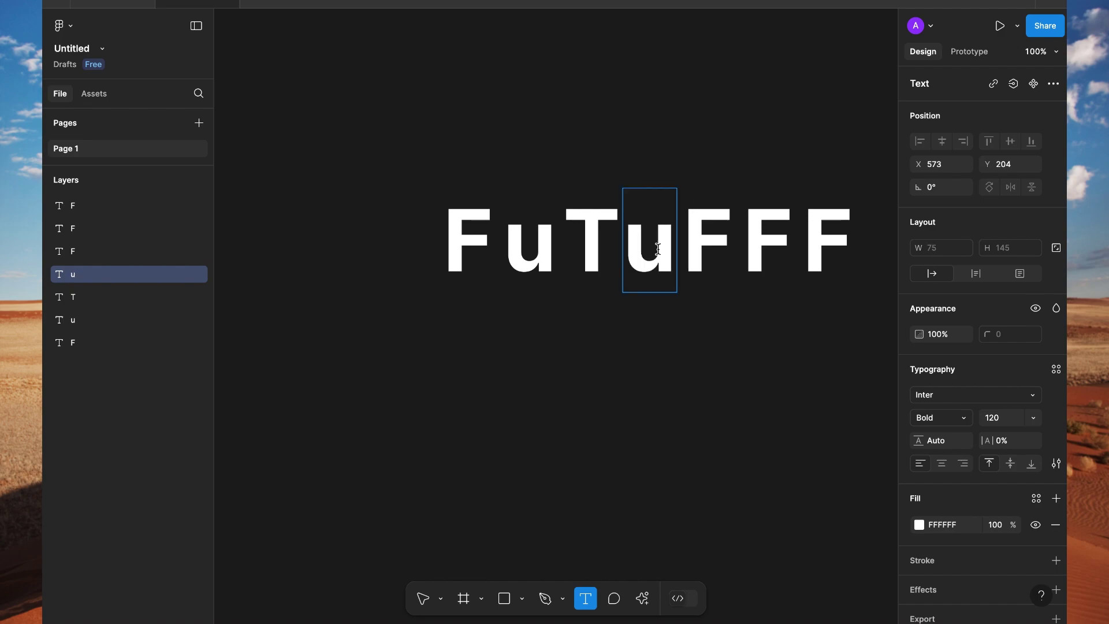
click(703, 248)
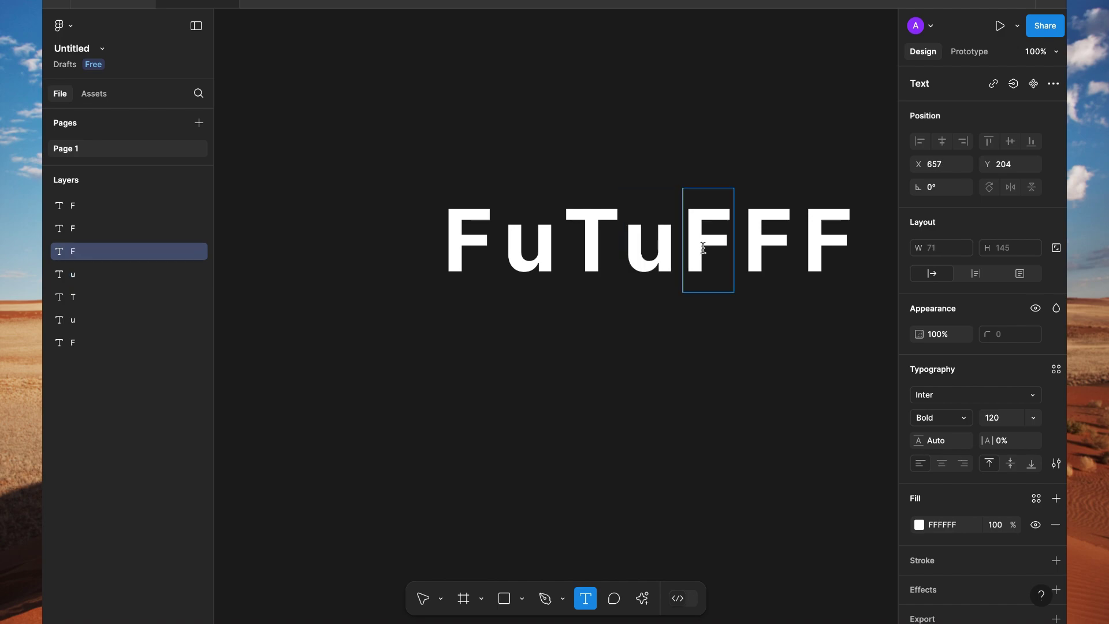
double_click(703, 248)
text(r)
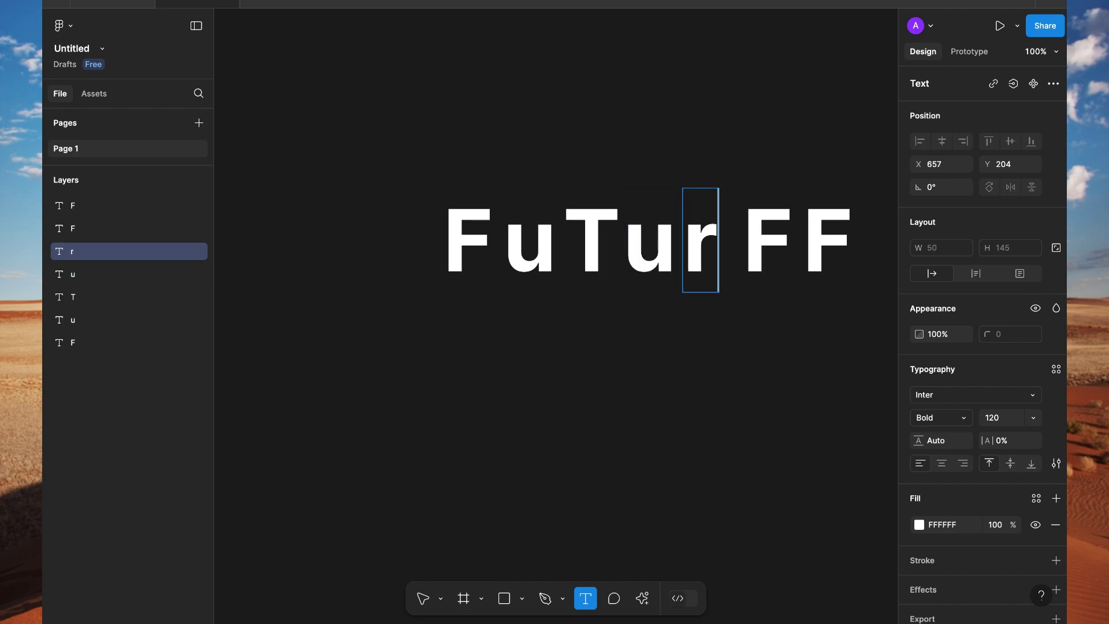
Change the sixth letter to a lowercase e and delete the surplus seventh F.
click(768, 249)
double_click(768, 250)
text(E)
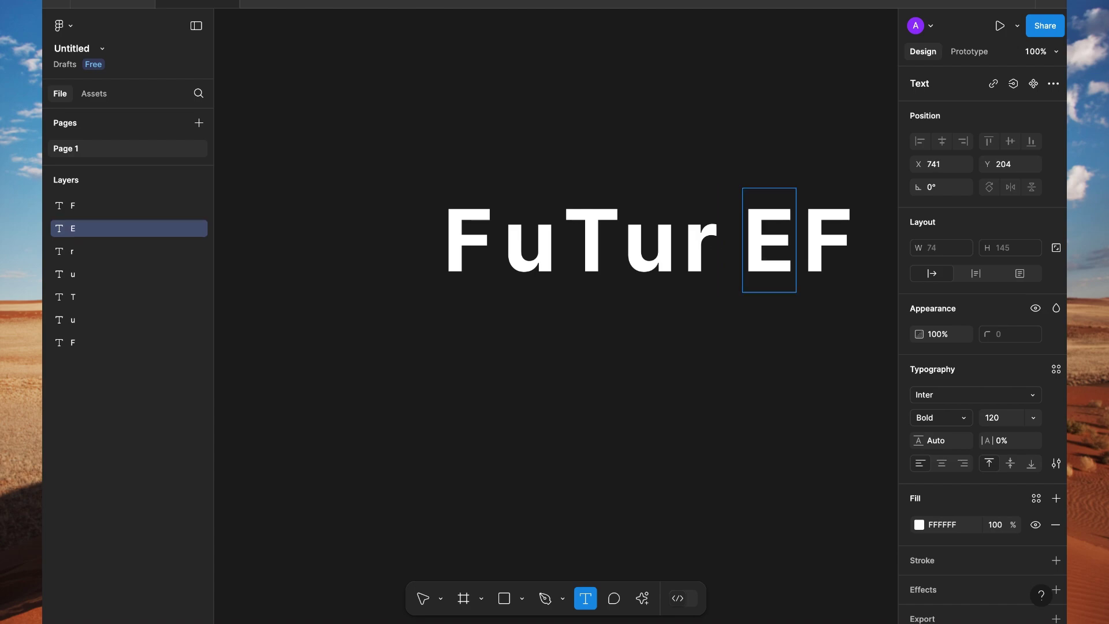
key(BackSpace)
text(e)
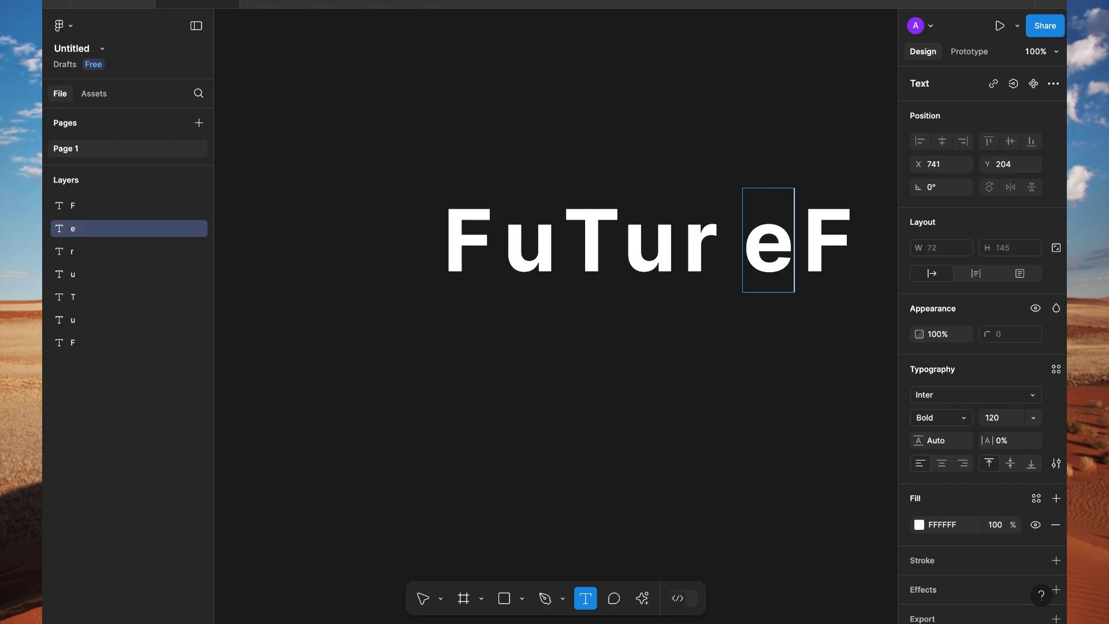
click(836, 256)
key(Escape)
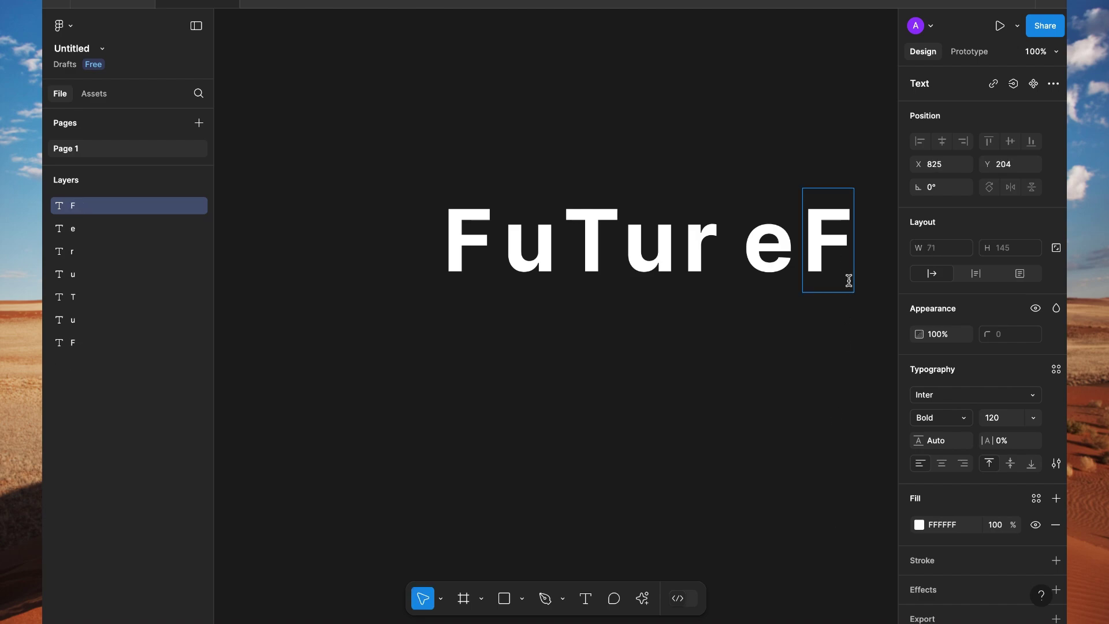
key(BackSpace)
click(810, 342)
click(766, 259)
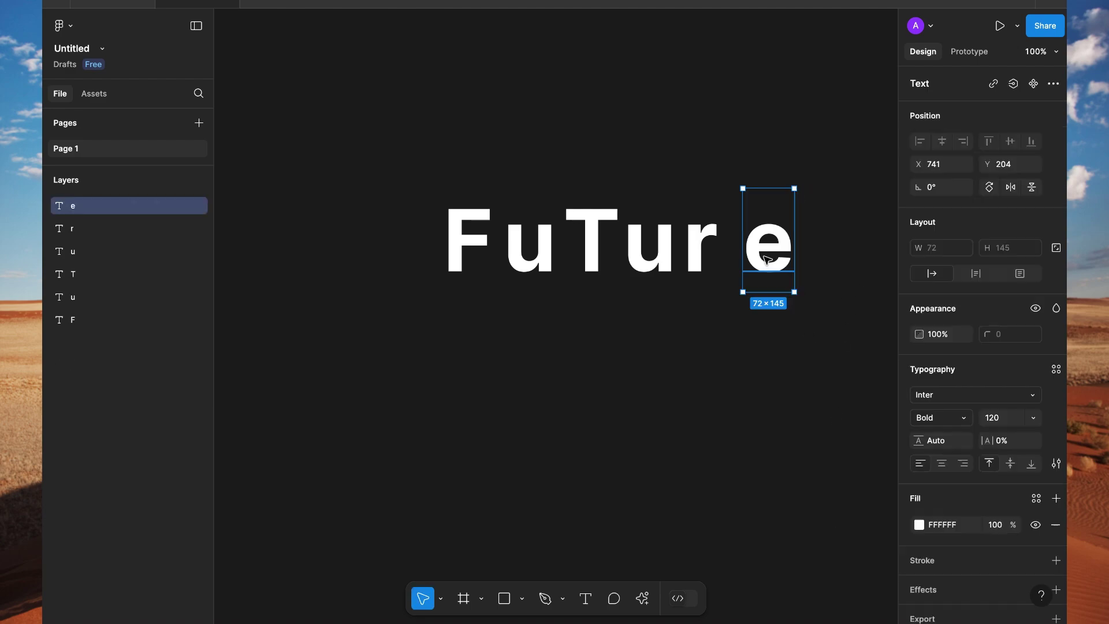
click(77, 321)
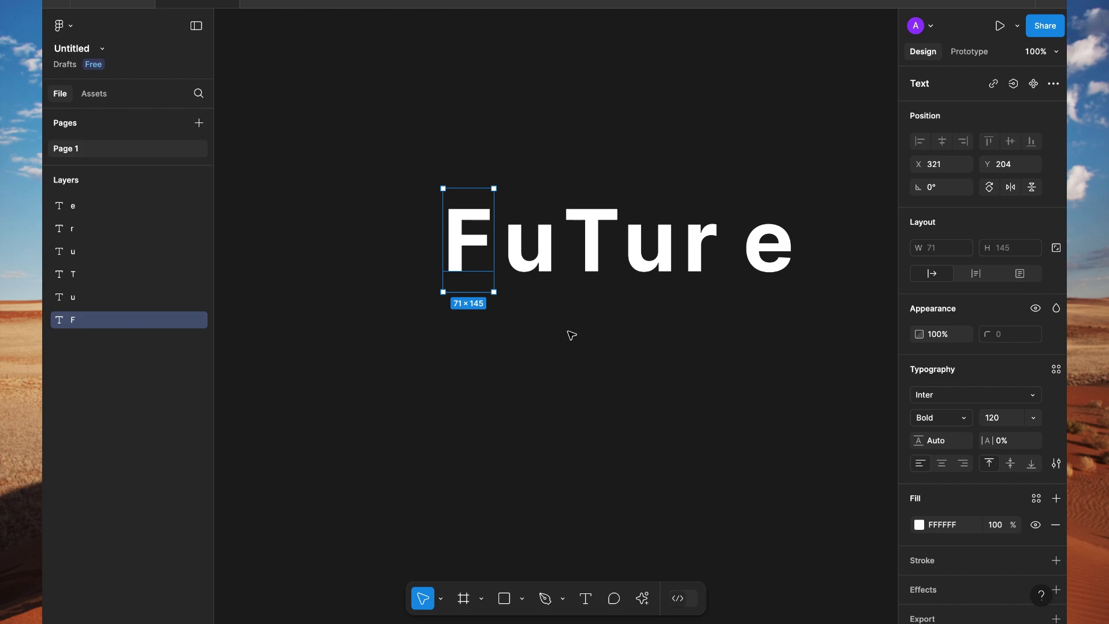
click(74, 206)
click(757, 289)
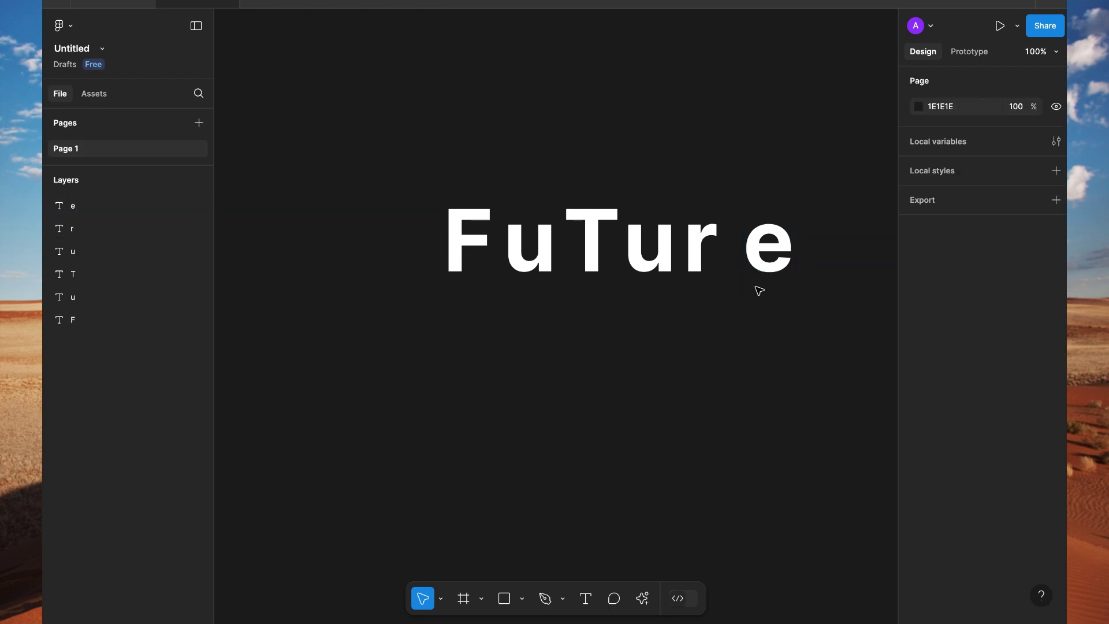
Select all six letters and tidy them up into an evenly spaced horizontal row.
drag(410, 194, 863, 335)
mouse_move(785, 282)
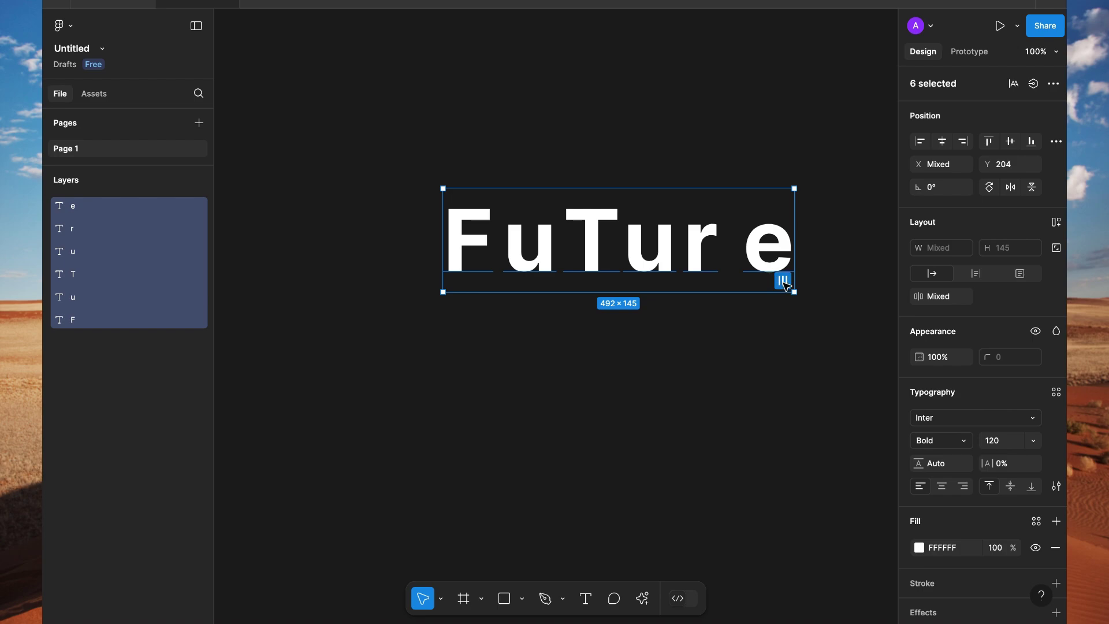
drag(786, 283, 782, 283)
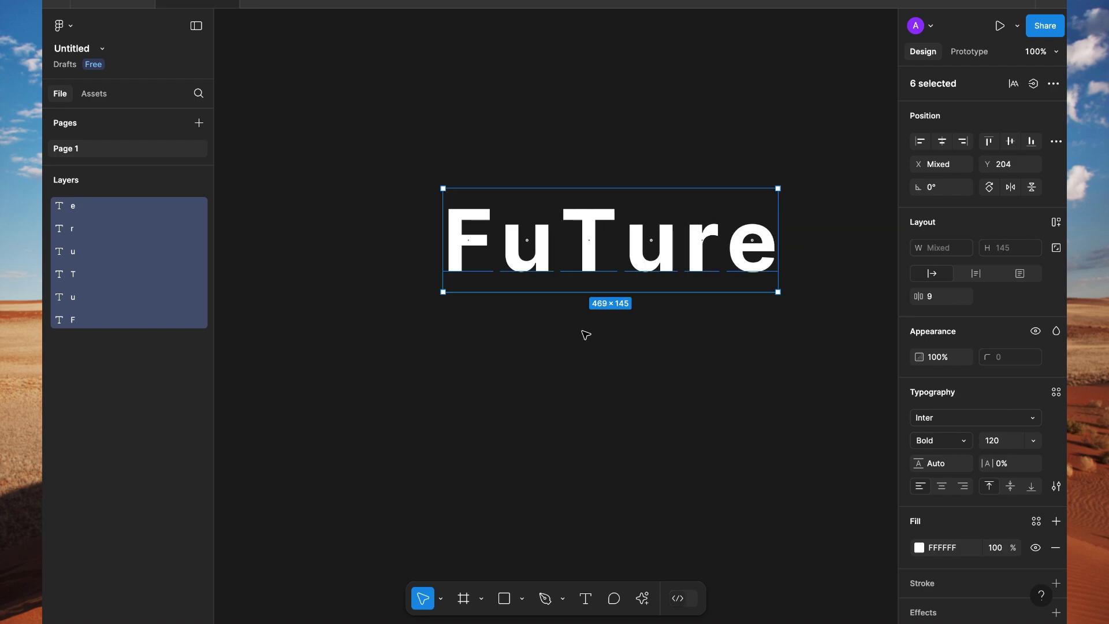
scroll(563, 337, right, 5)
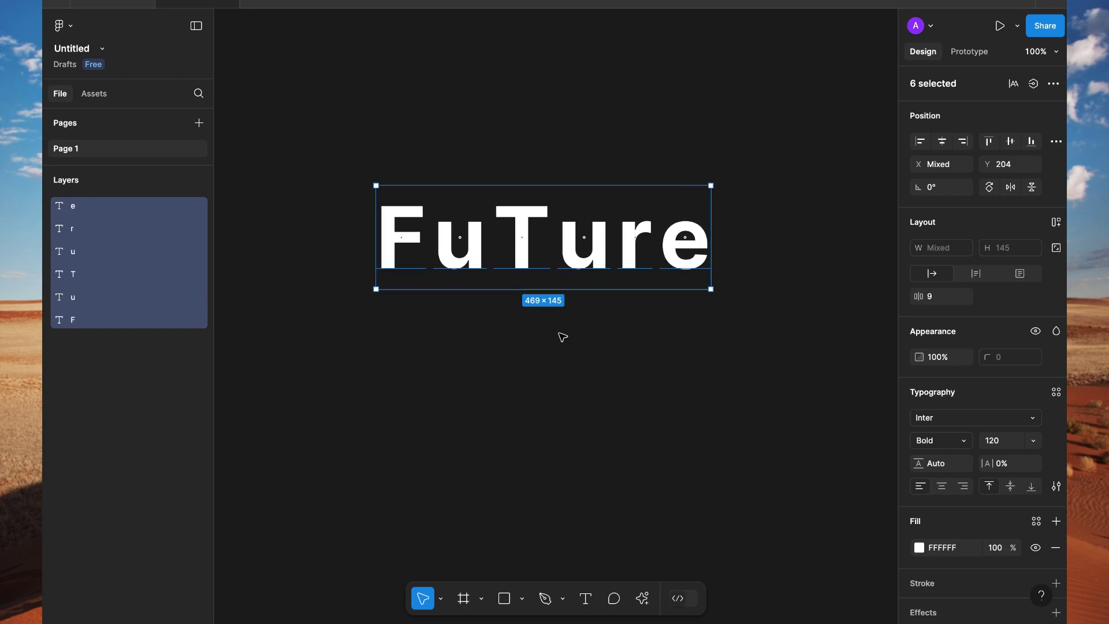
click(563, 336)
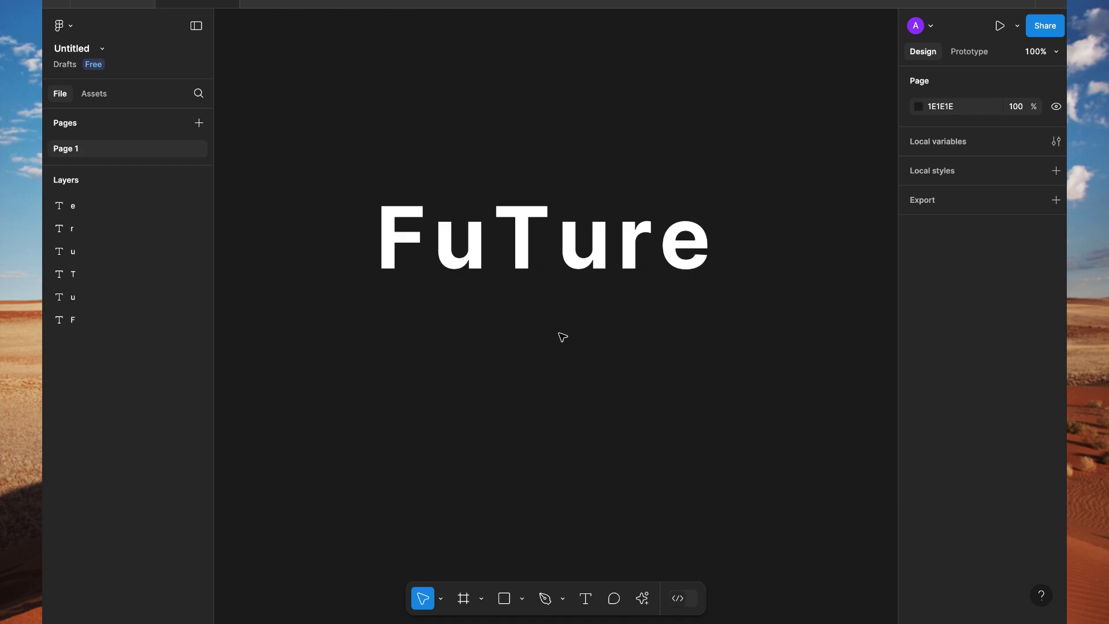
Select the letter F and copy it as SVG.
scroll(563, 337, up, 5)
scroll(562, 336, up, 3)
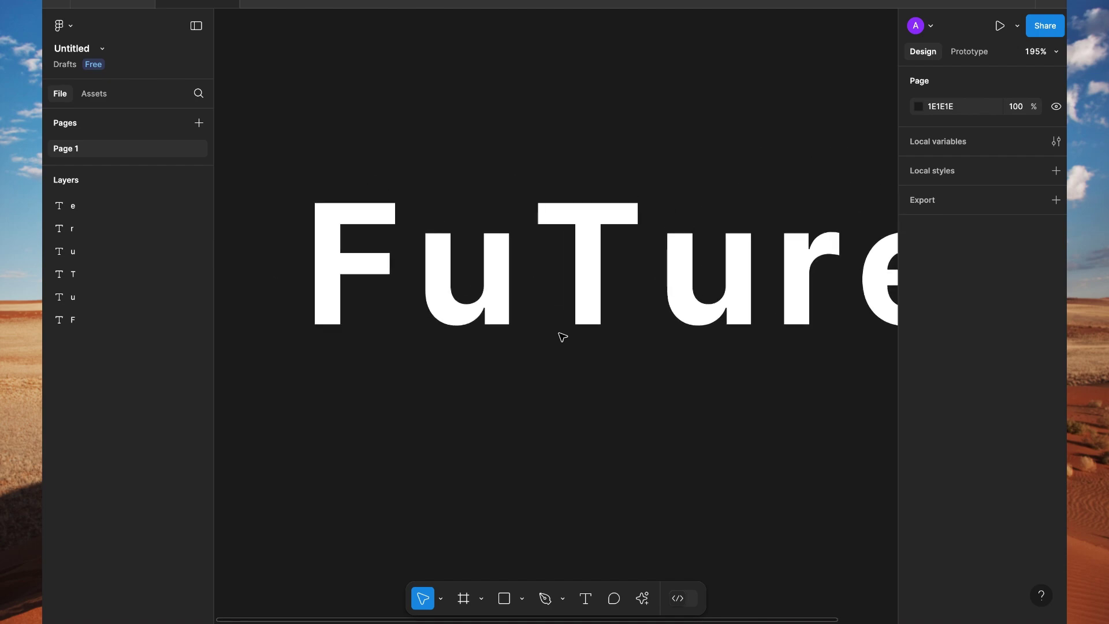
click(345, 274)
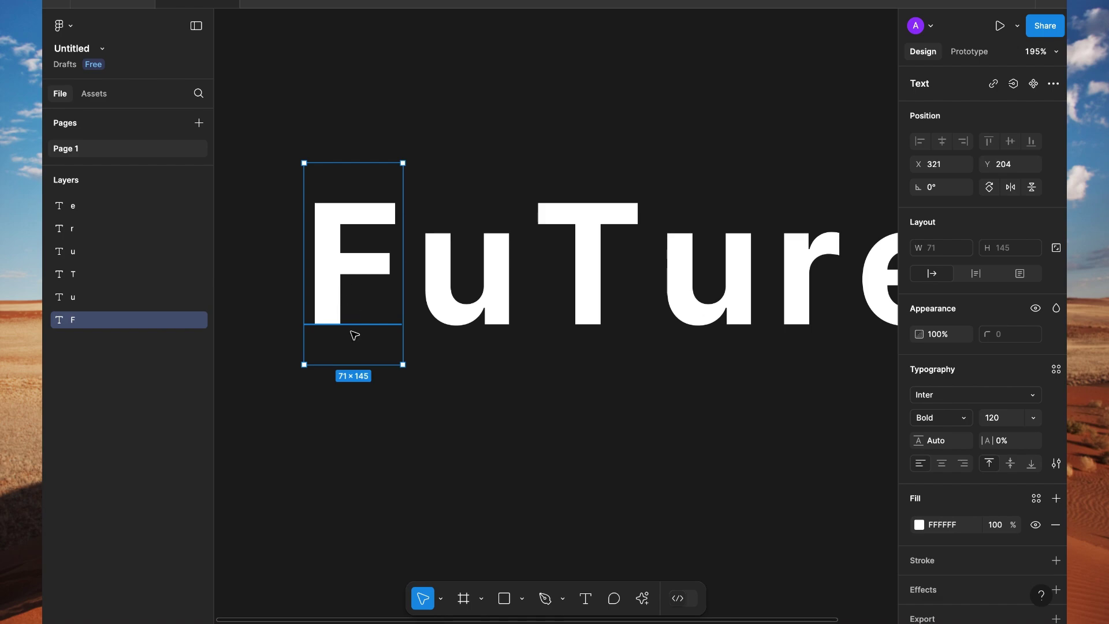
mouse_move(351, 365)
mouse_down()
mouse_move(348, 460)
mouse_move(353, 314)
mouse_move(352, 398)
mouse_move(354, 349)
mouse_up()
double_click(354, 349)
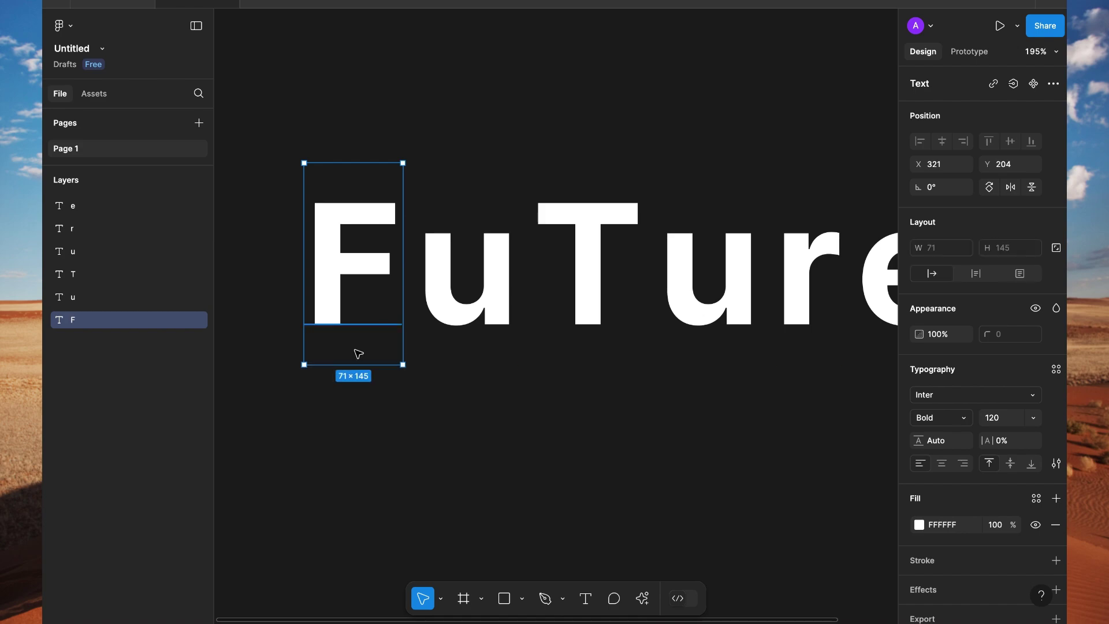
right_click(337, 278)
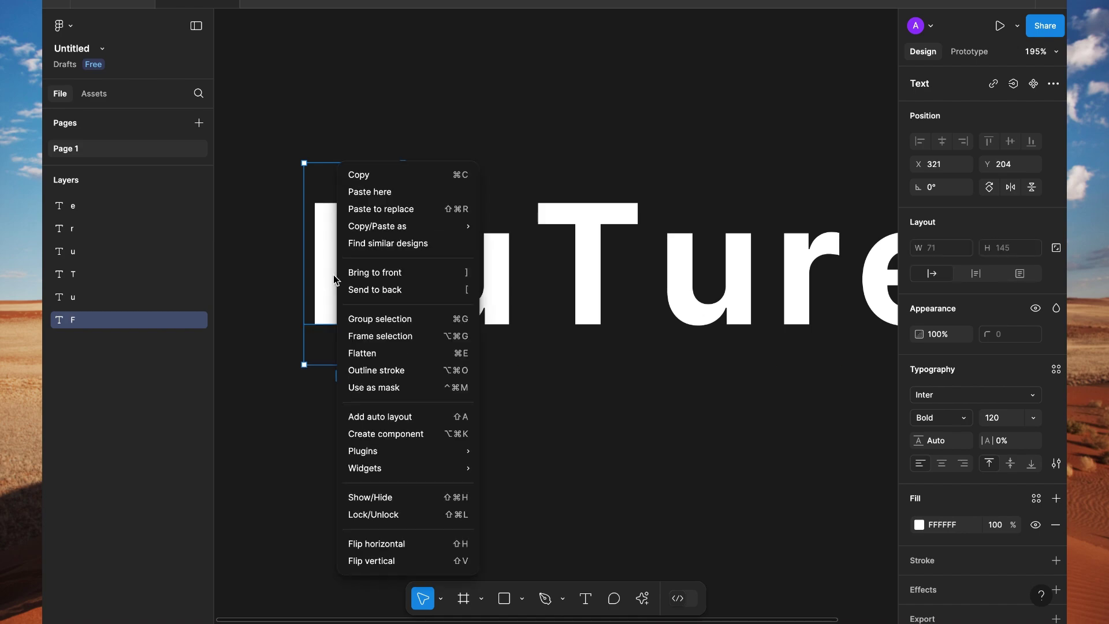
mouse_move(381, 227)
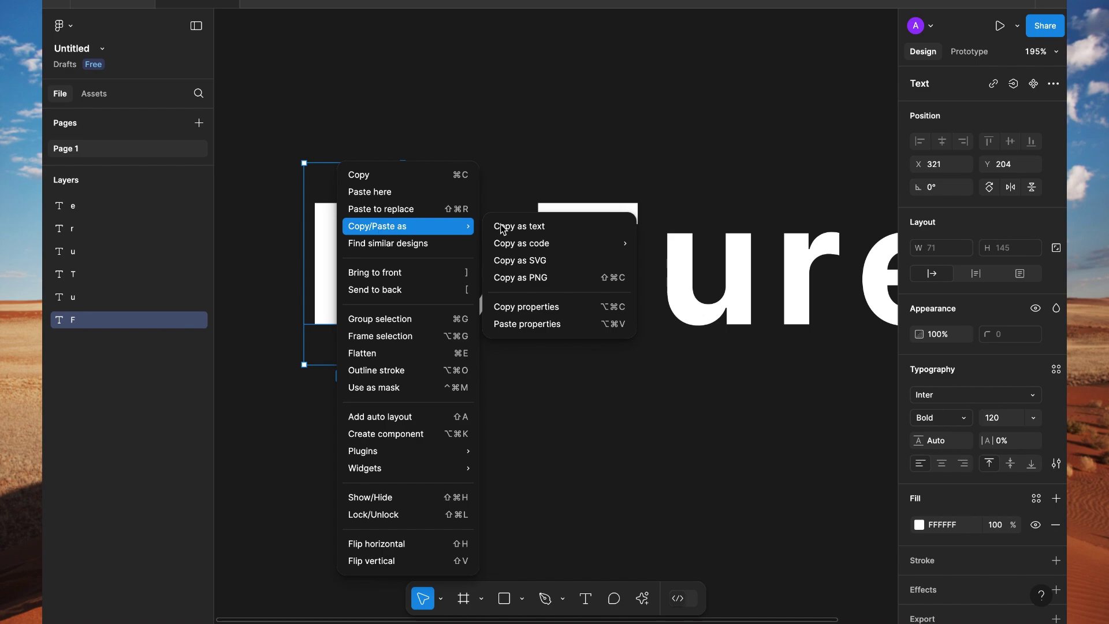
click(527, 263)
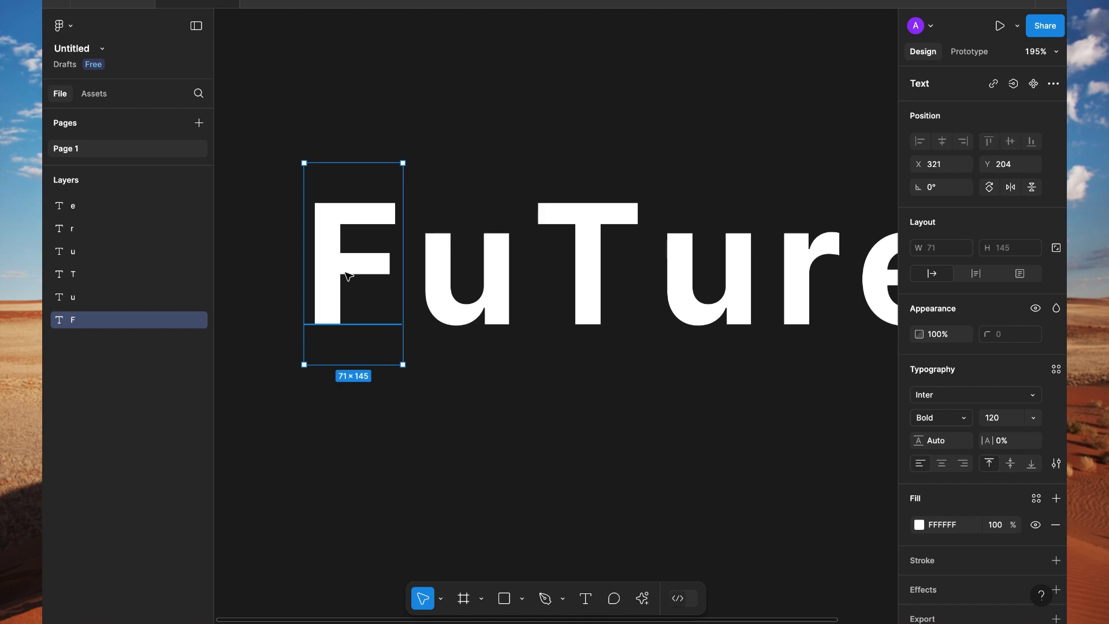
Paste the copied F into the empty canvas area below the row of letters.
scroll(406, 438, down, 3)
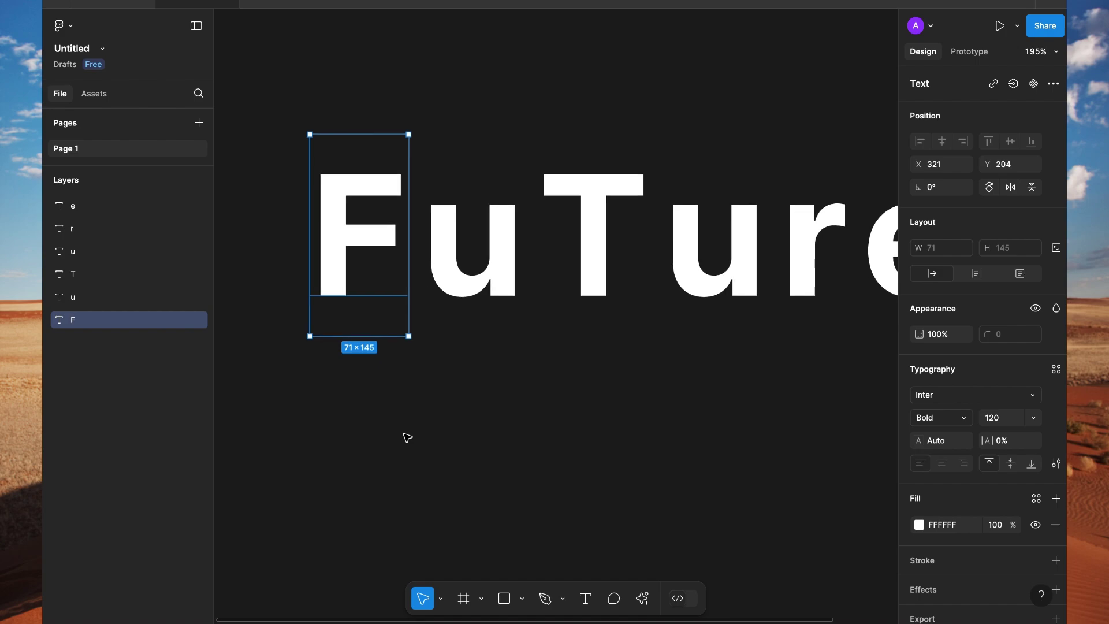
key(Escape)
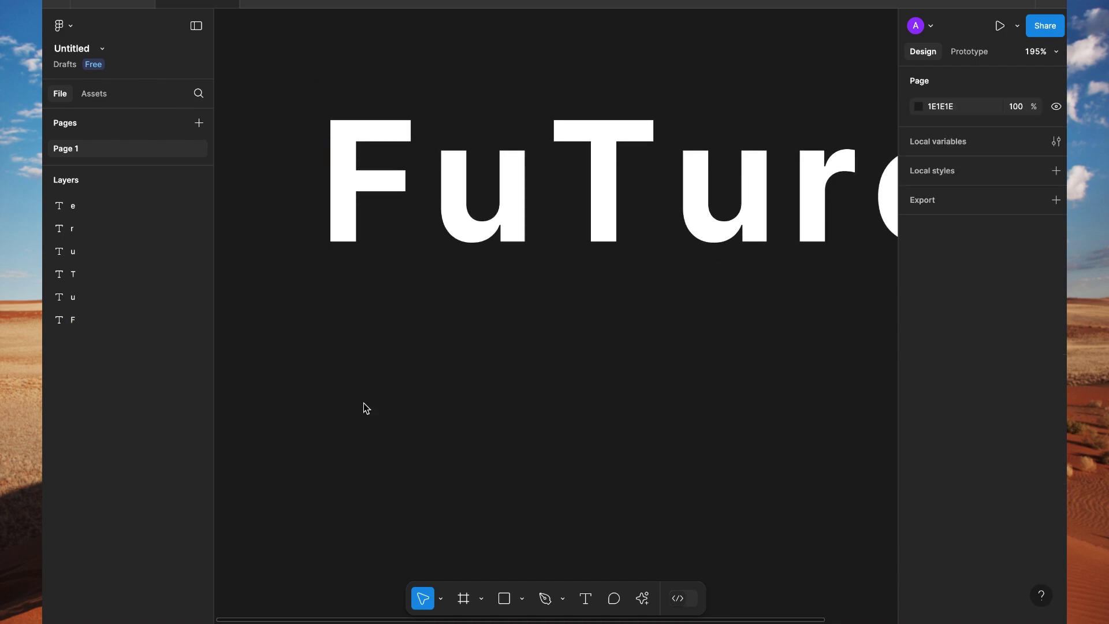
right_click(363, 405)
click(398, 412)
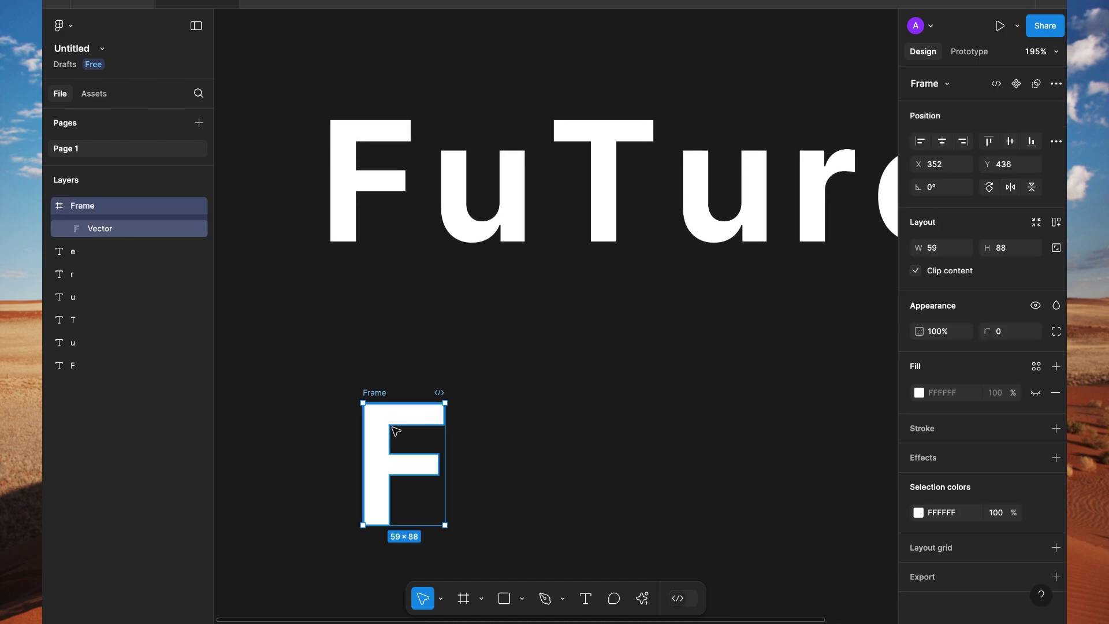
Select the vector path inside the pasted F's frame and examine its outline against the original letter.
double_click(377, 456)
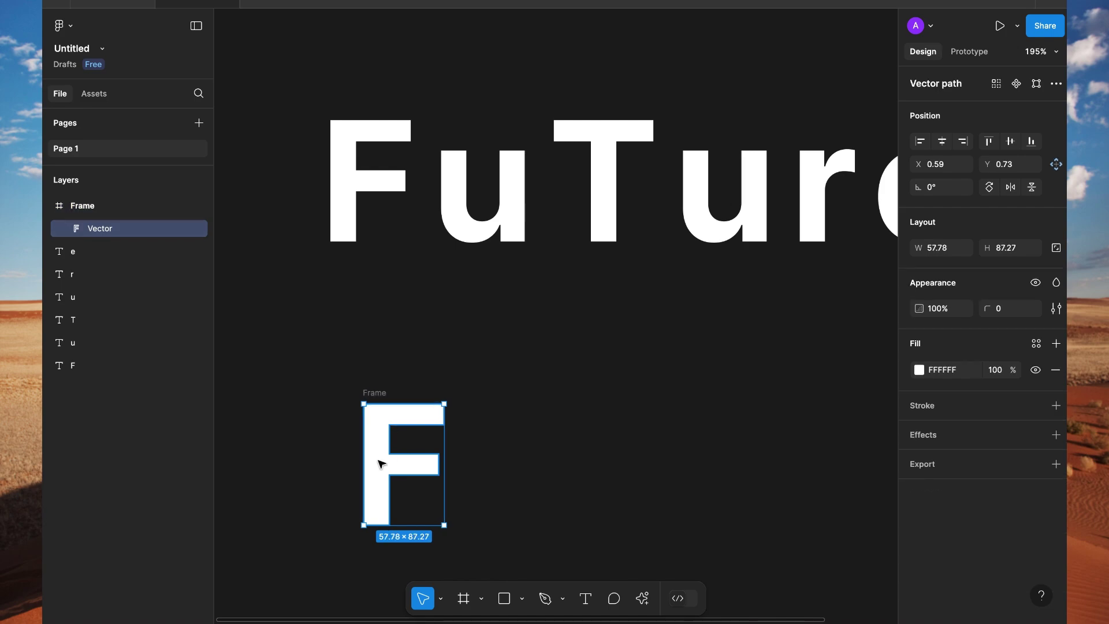
scroll(379, 464, down, 1)
scroll(380, 463, down, 2)
click(376, 445)
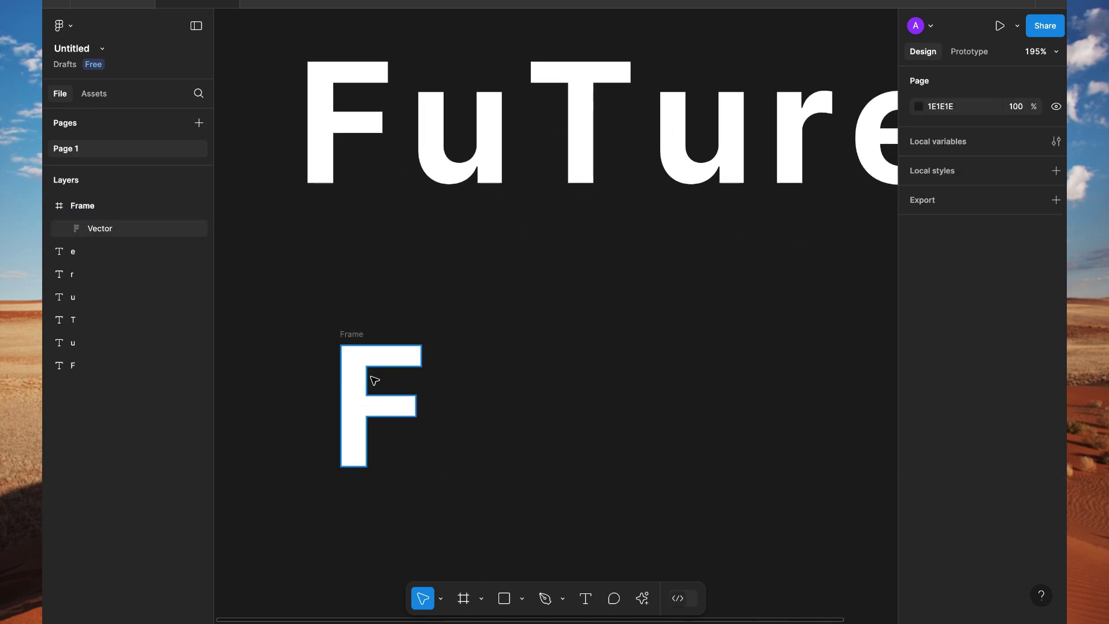
click(392, 413)
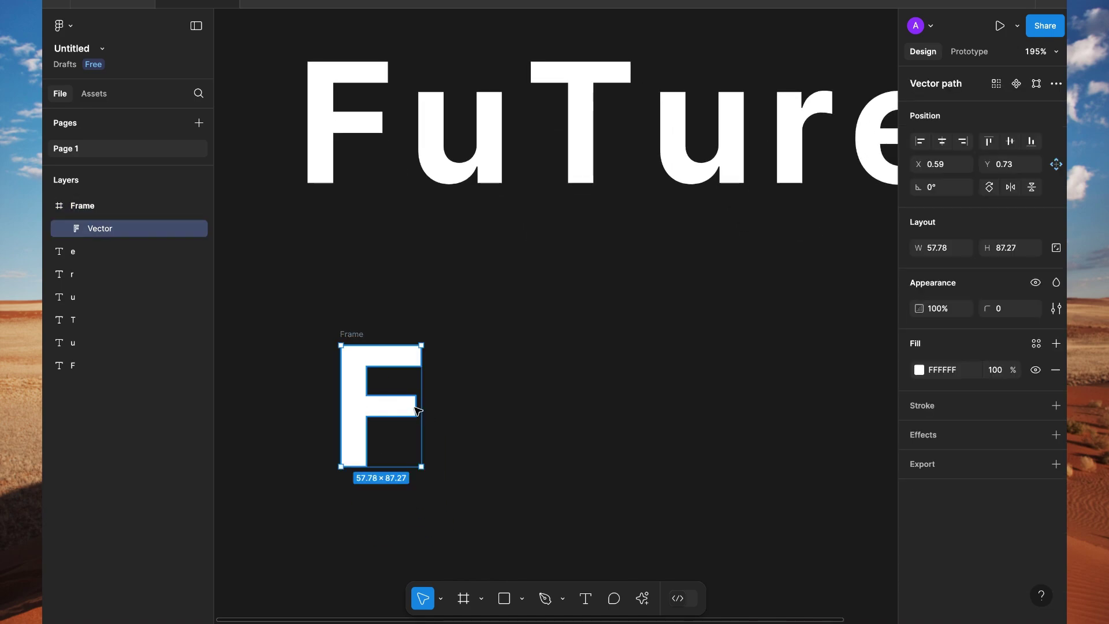
mouse_move(397, 464)
mouse_down()
mouse_move(383, 458)
mouse_move(384, 514)
mouse_move(402, 365)
mouse_move(404, 445)
mouse_up()
key(ctrl+z)
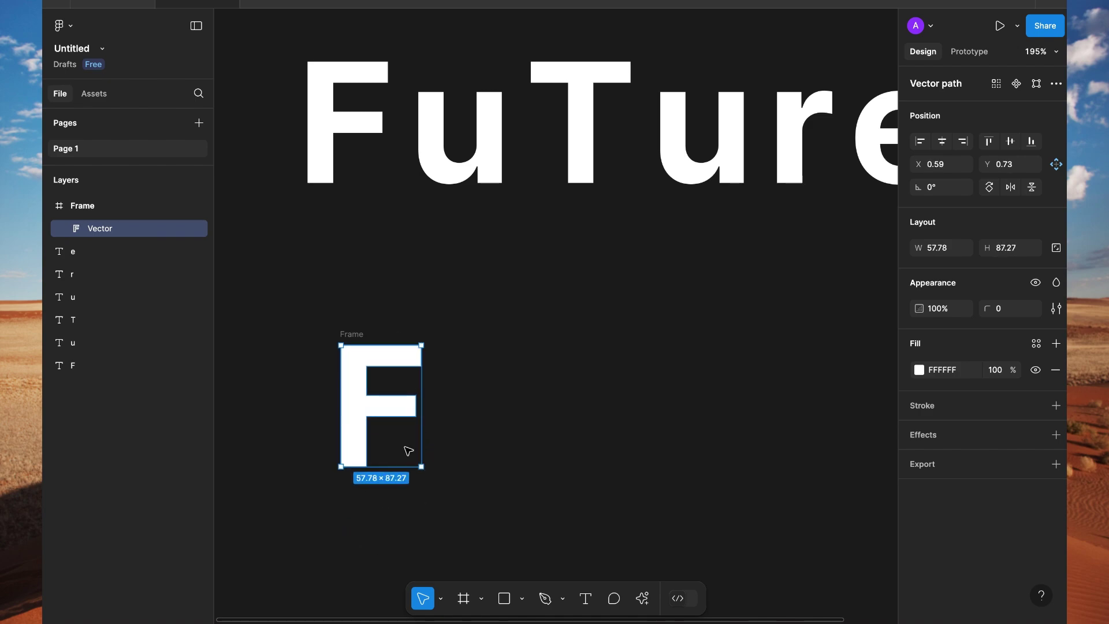
scroll(516, 365, up, 2)
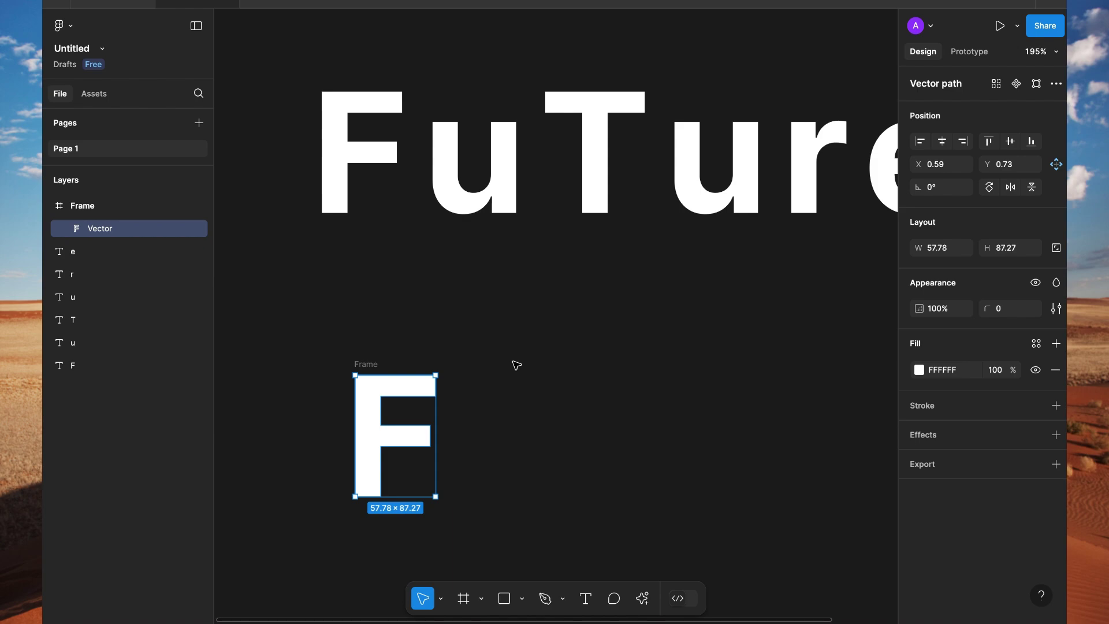
scroll(545, 431, down, 1)
scroll(544, 431, up, 3)
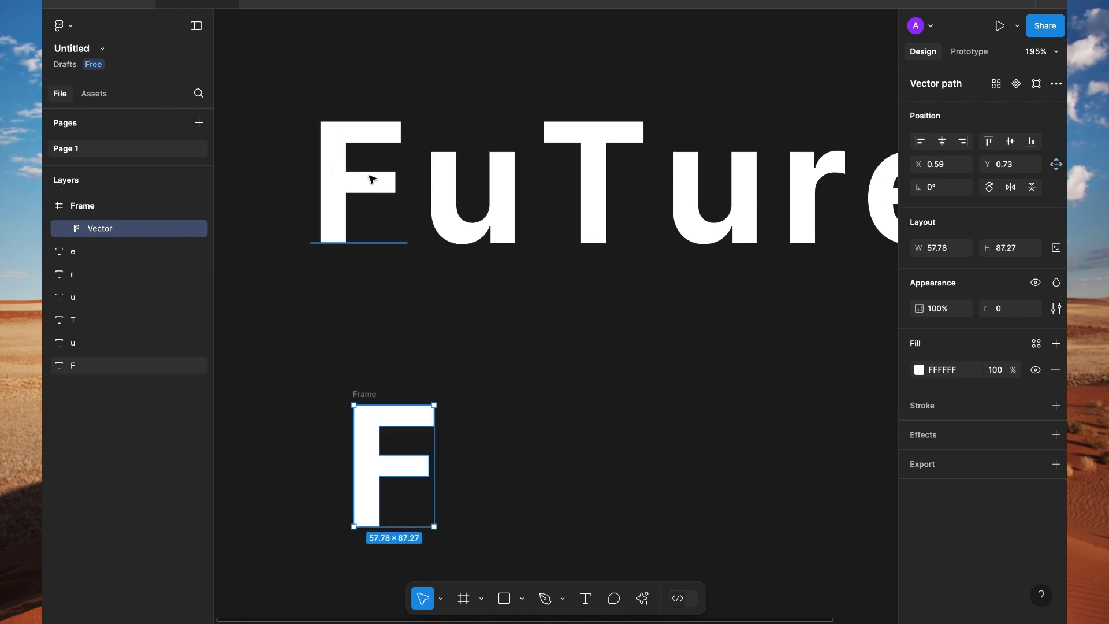
Delete the original F text layer and move the vector F's frame into its place at X 338, Y 233.
click(394, 349)
click(334, 189)
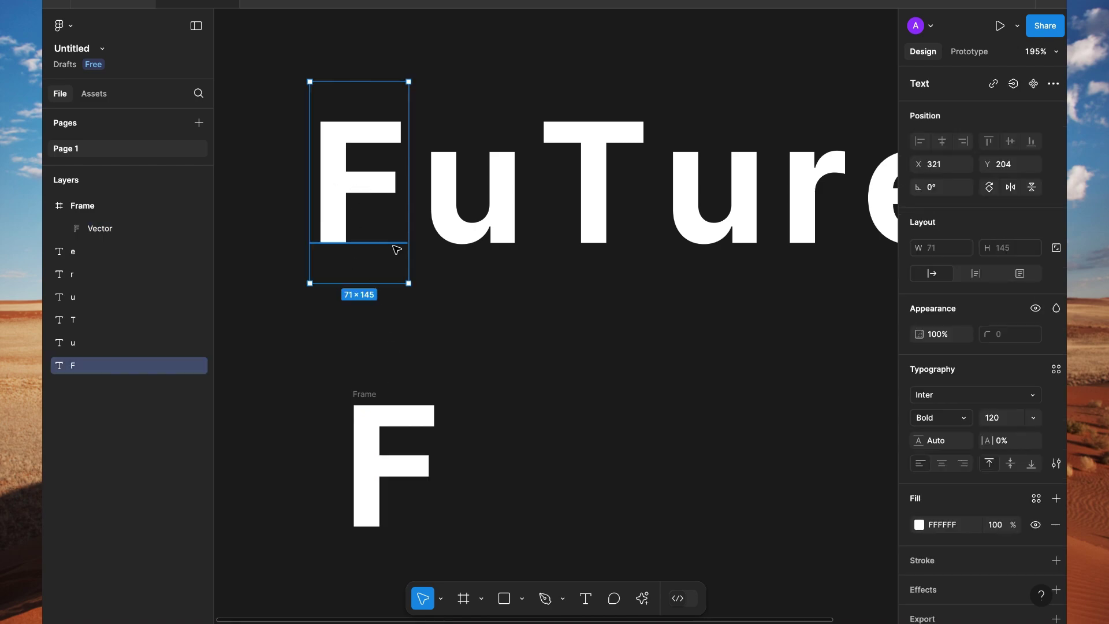
key(Delete)
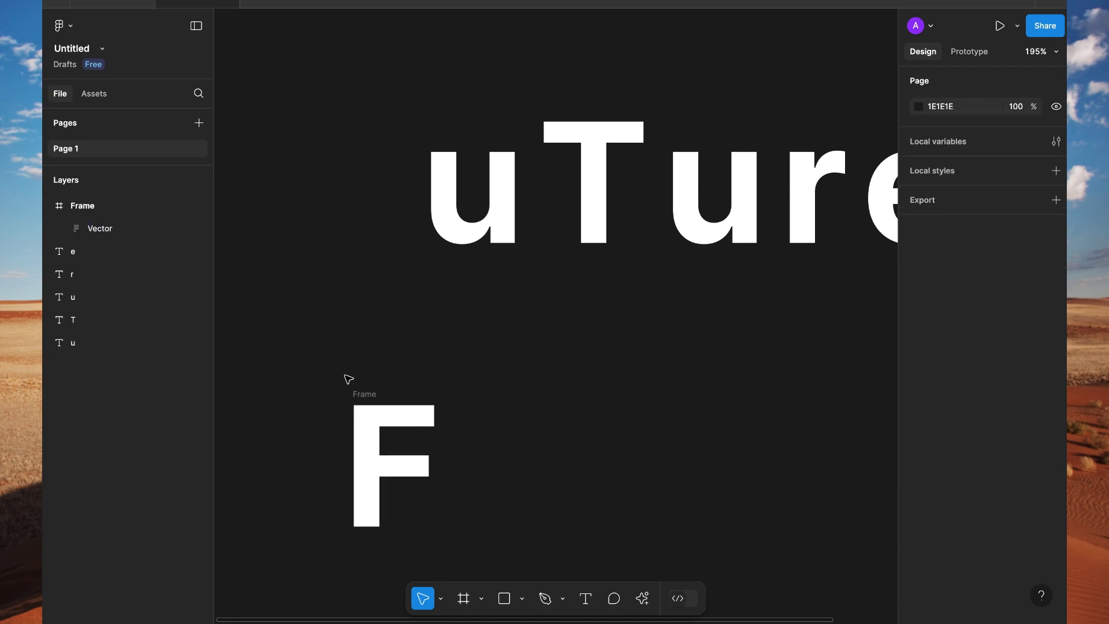
click(87, 206)
drag(358, 432, 346, 148)
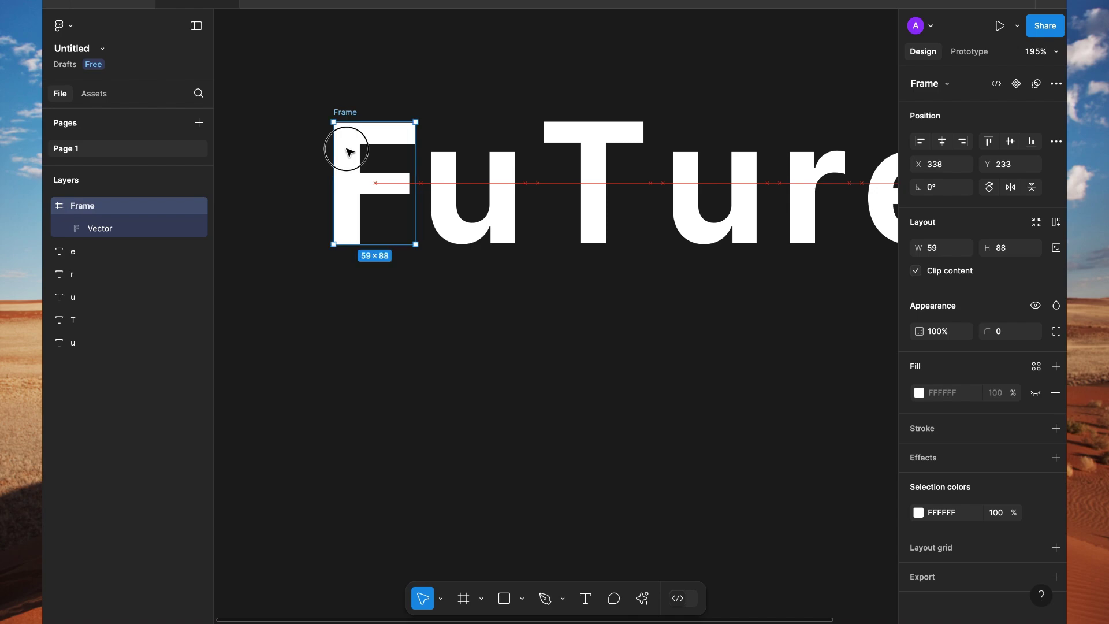
click(388, 398)
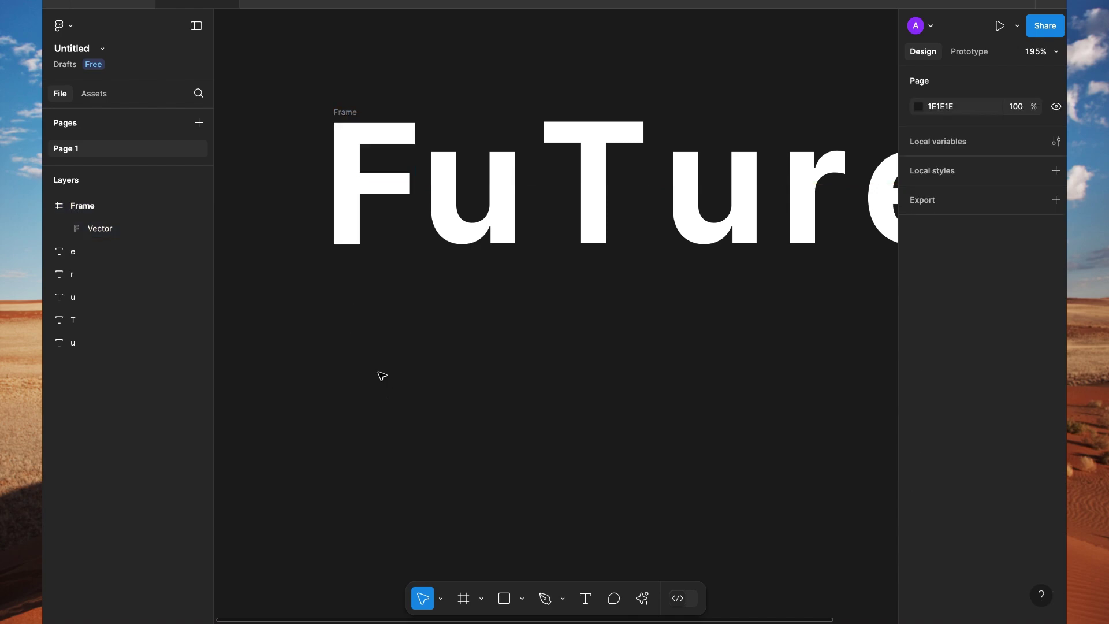
Edit the F's vector points and move the two at the foot of the stem down to lengthen it below the baseline.
click(356, 237)
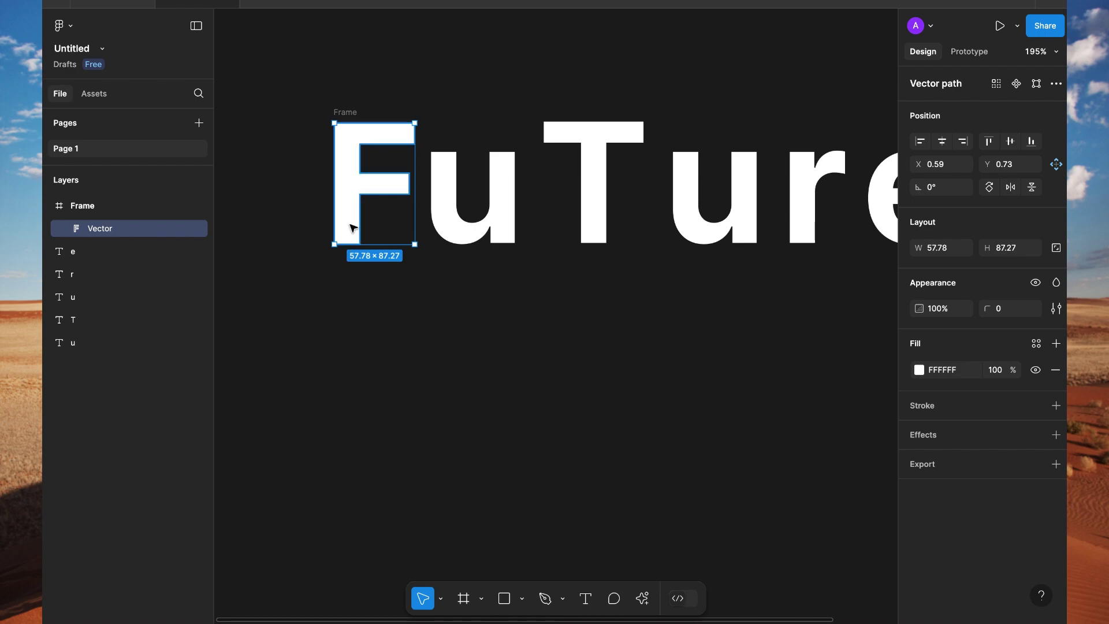
double_click(350, 224)
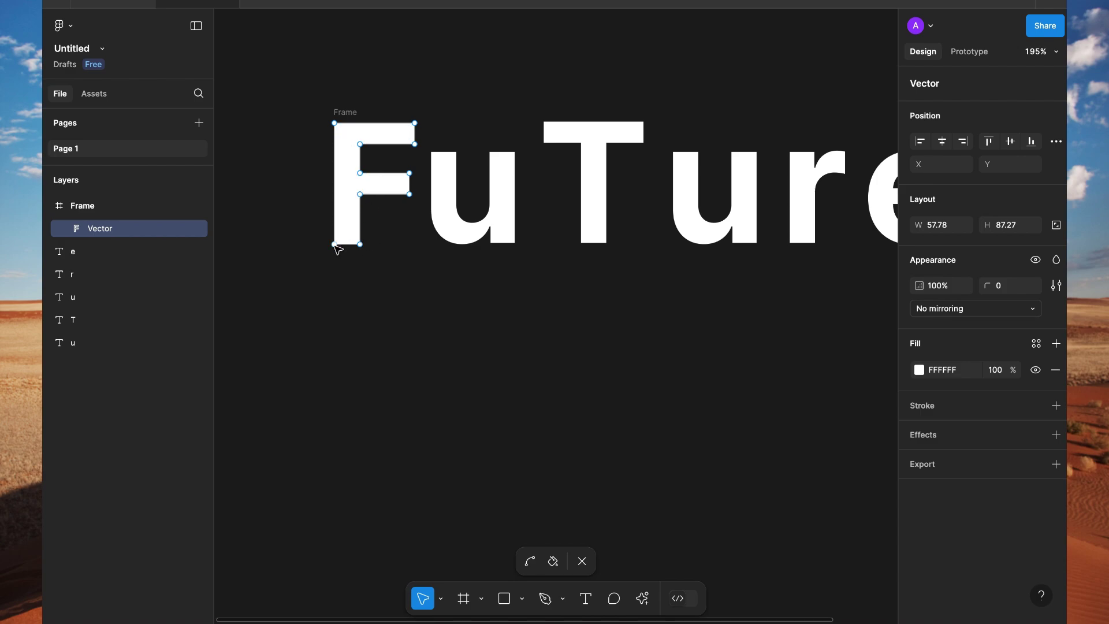
click(334, 245)
shift+click(359, 244)
drag(350, 247, 350, 278)
Turn off Clip content on the F's frame so the lengthened stem shows in full.
click(78, 205)
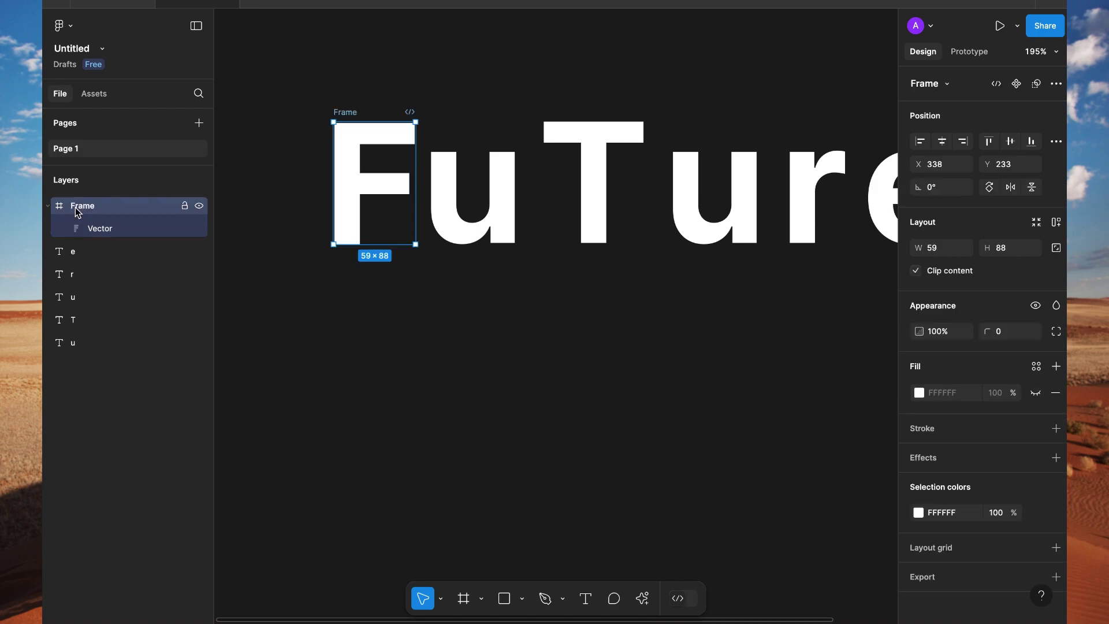
click(917, 271)
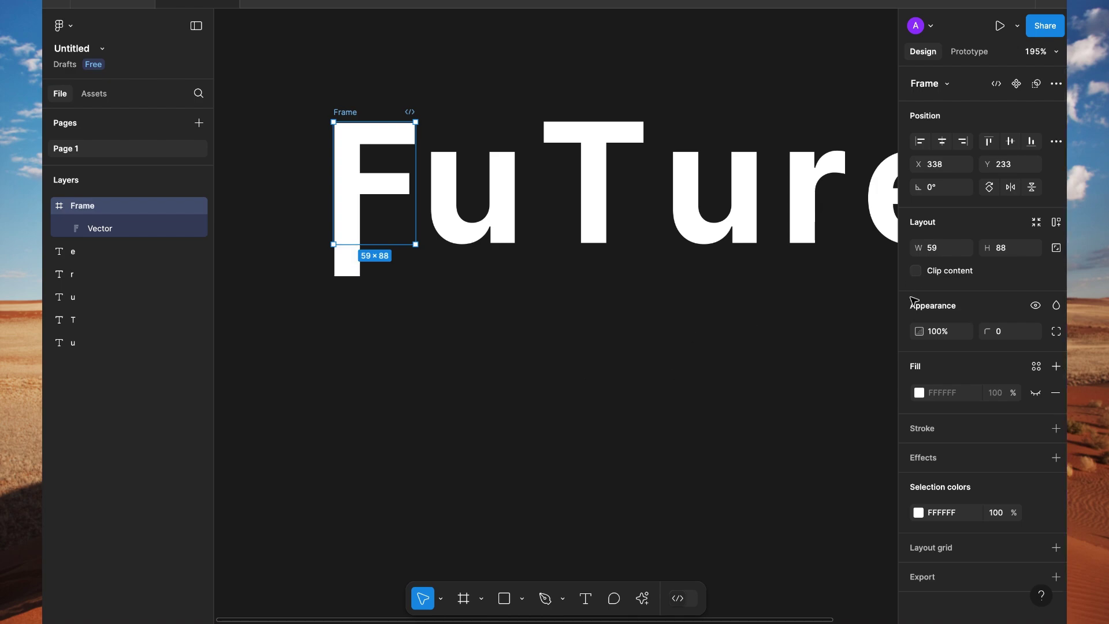
click(358, 288)
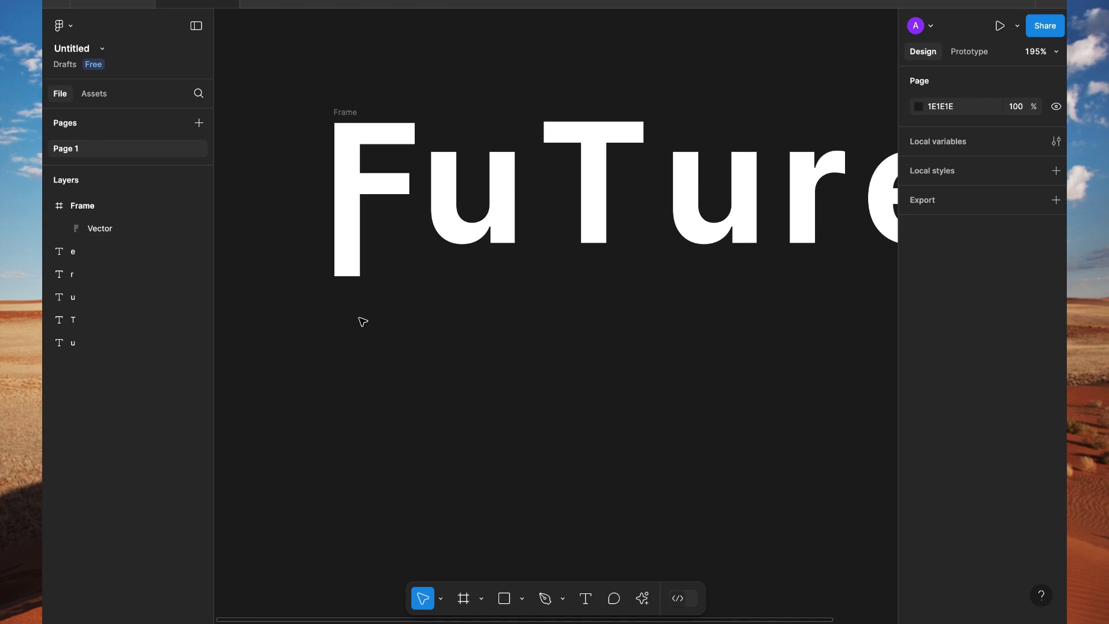
Copy the first lowercase u as SVG and replace its text layer with the pasted vector version.
click(457, 231)
scroll(459, 232, up, 1)
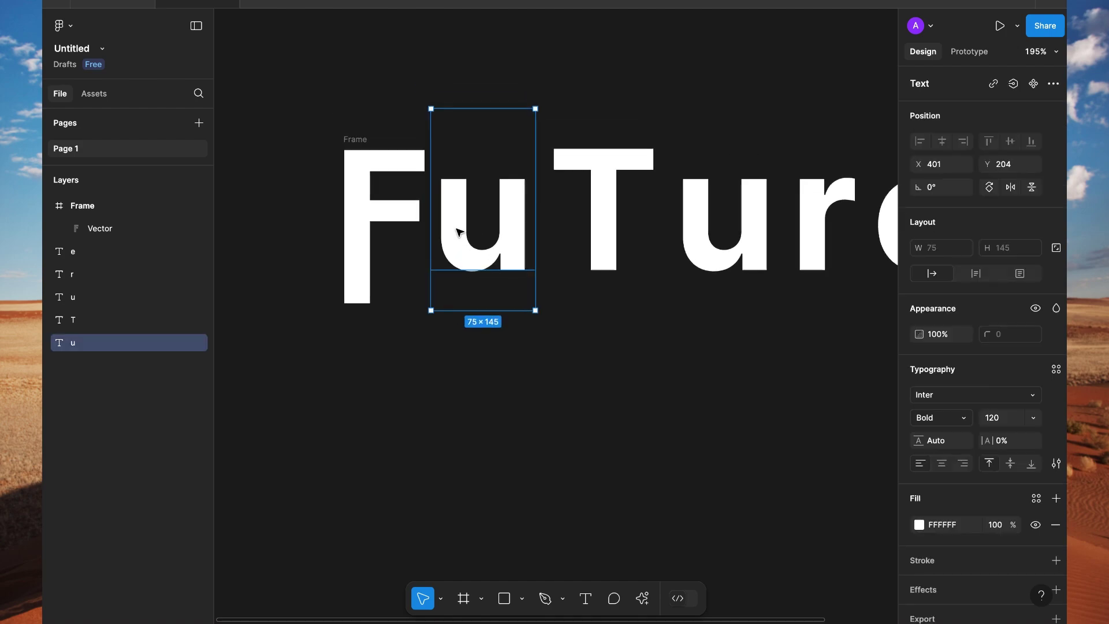
scroll(458, 231, right, 1)
scroll(459, 231, down, 1)
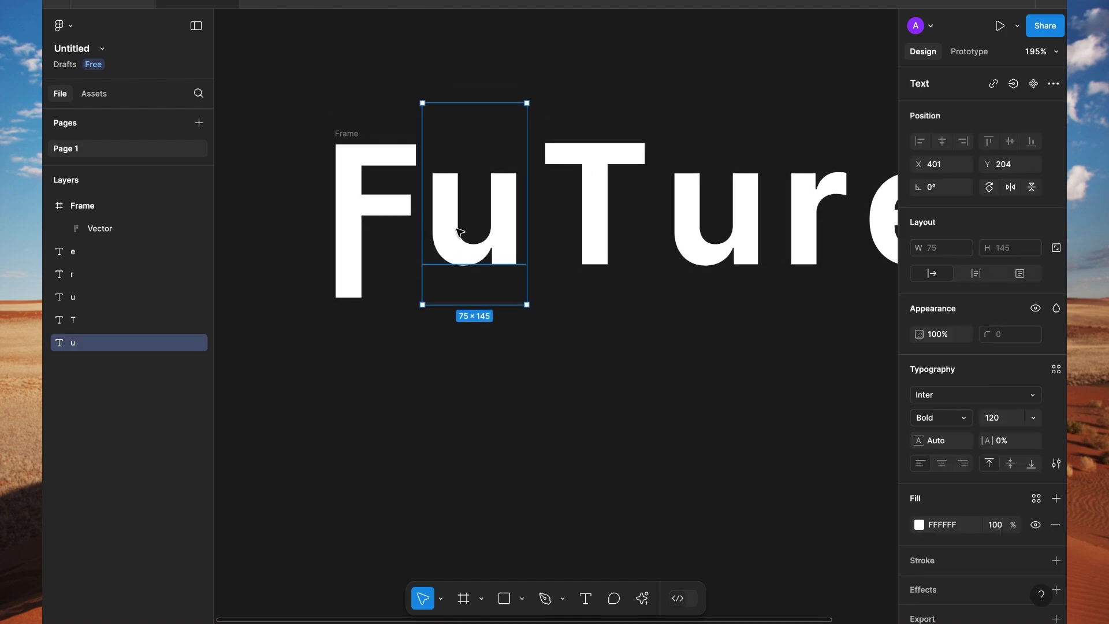
right_click(480, 247)
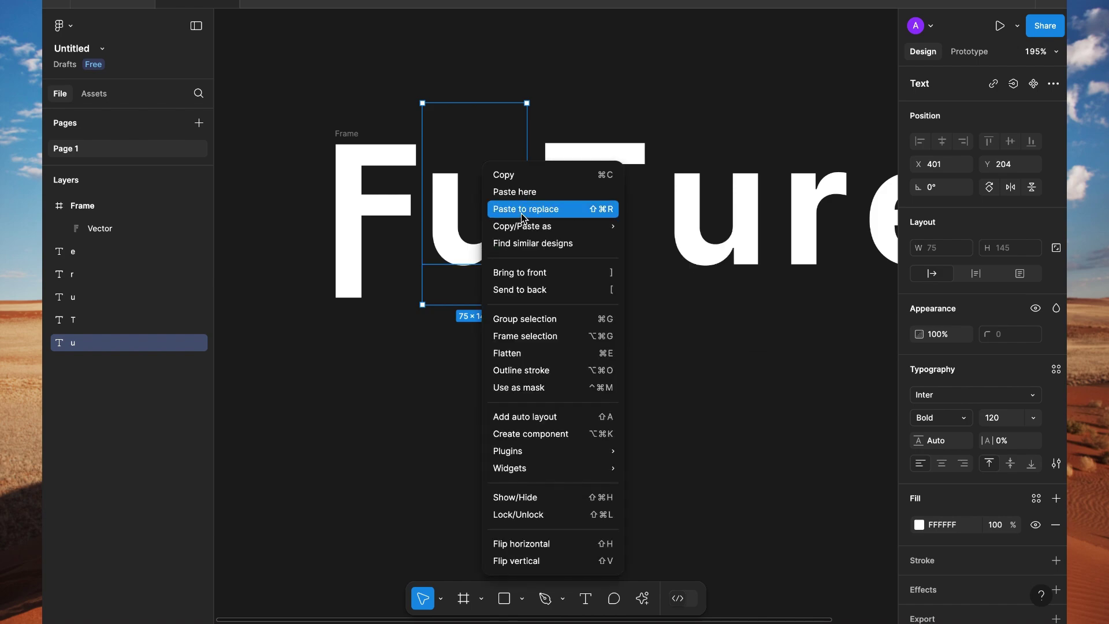
mouse_move(526, 225)
click(668, 261)
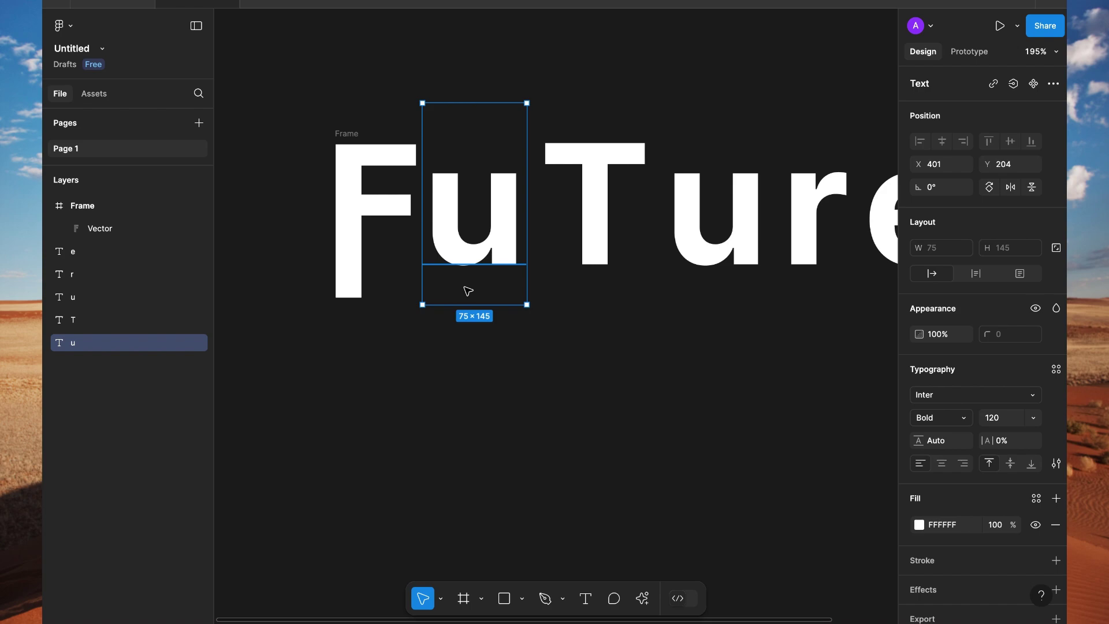
key(ctrl+shift+o)
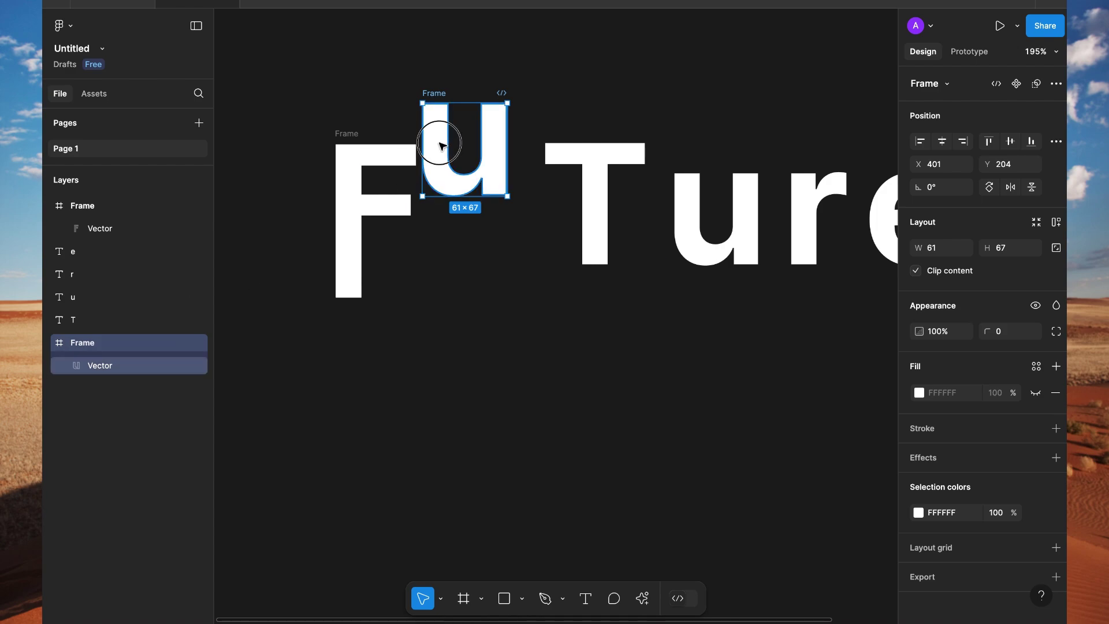
Move the vector u's frame beneath the F's middle arm, nudging it to X 374, Y 288.
drag(441, 144, 434, 263)
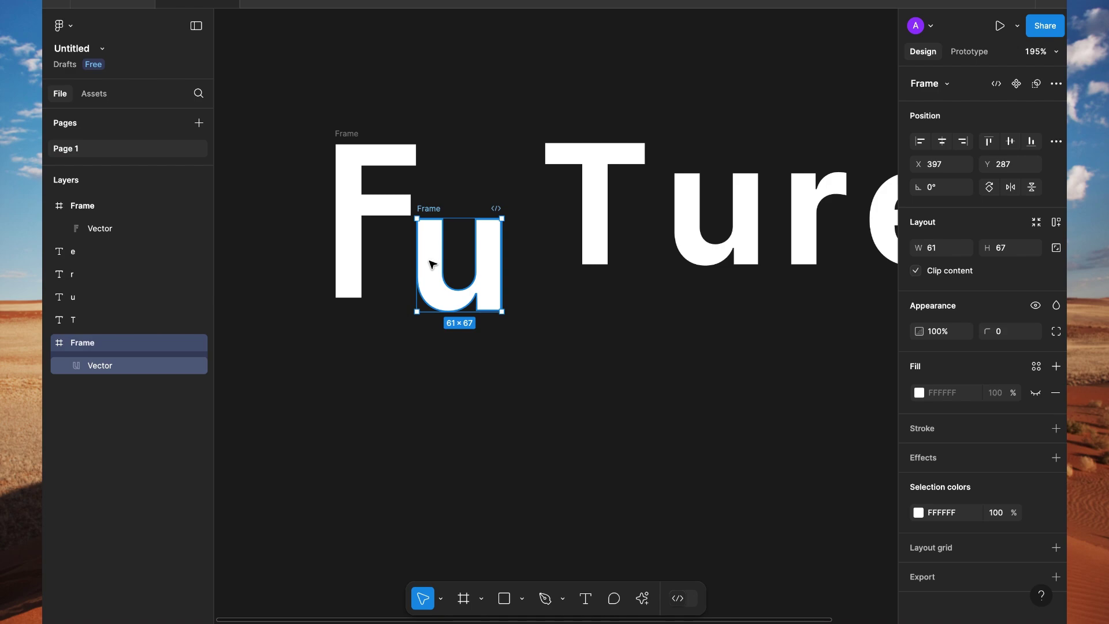
key(Left)
key(Left)
key(Left)
key(Left)
key(Left)
key(Left)
key(Left)
key(Left)
key(Left)
key(Left)
key(Left)
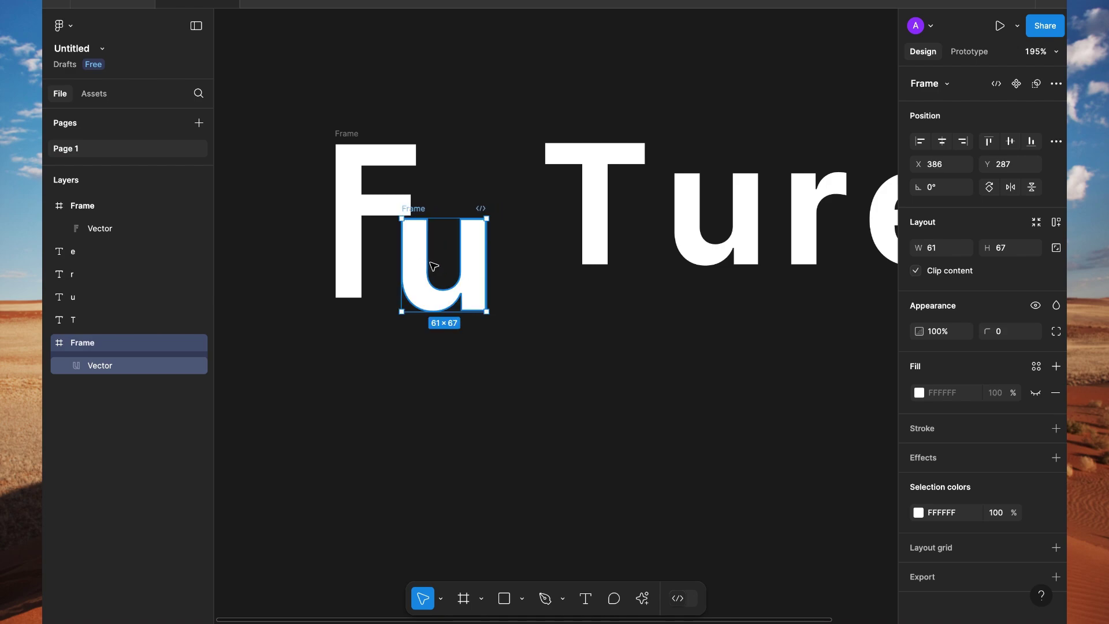
key(Down)
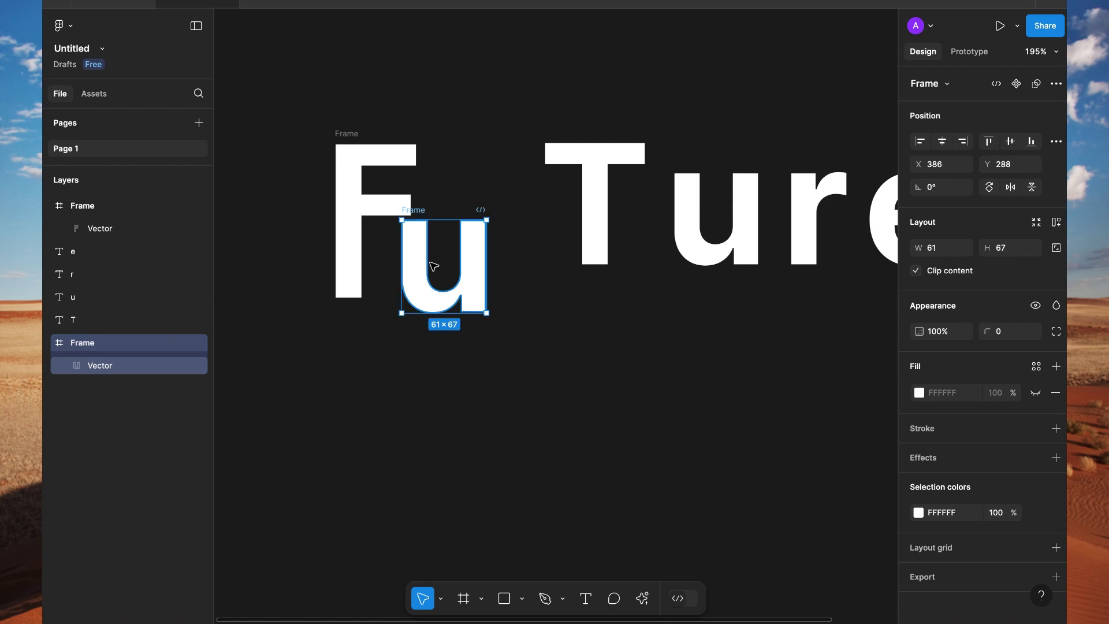
key(Left)
key(Left)
key(Left)
key(Left)
key(Left)
key(Left)
key(Left)
key(Left)
key(Left)
key(Left)
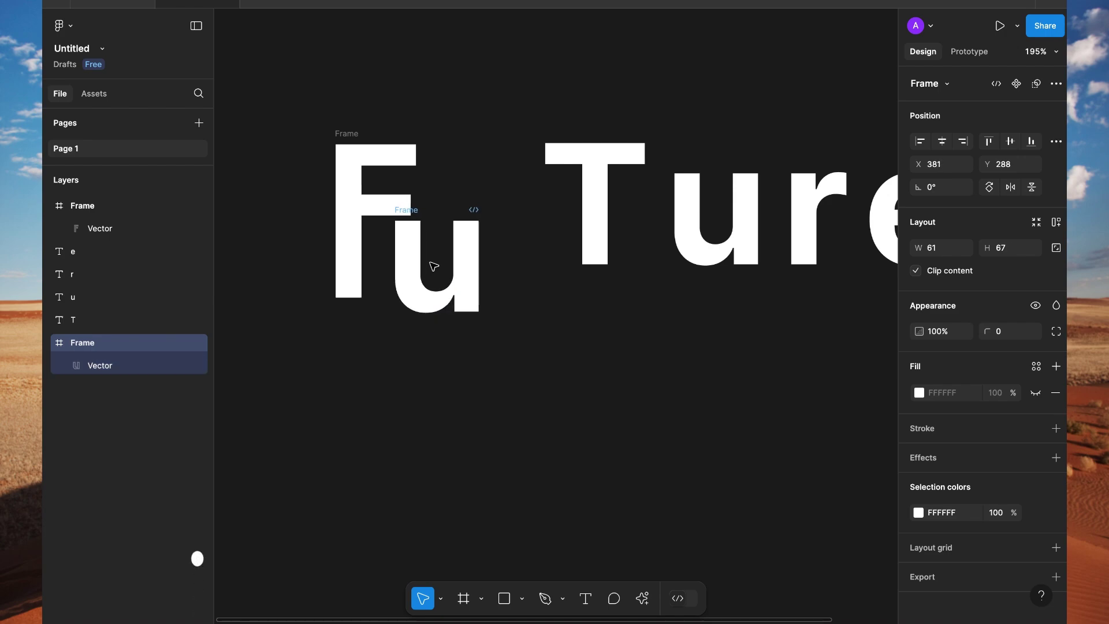
key(Left)
key(Left)
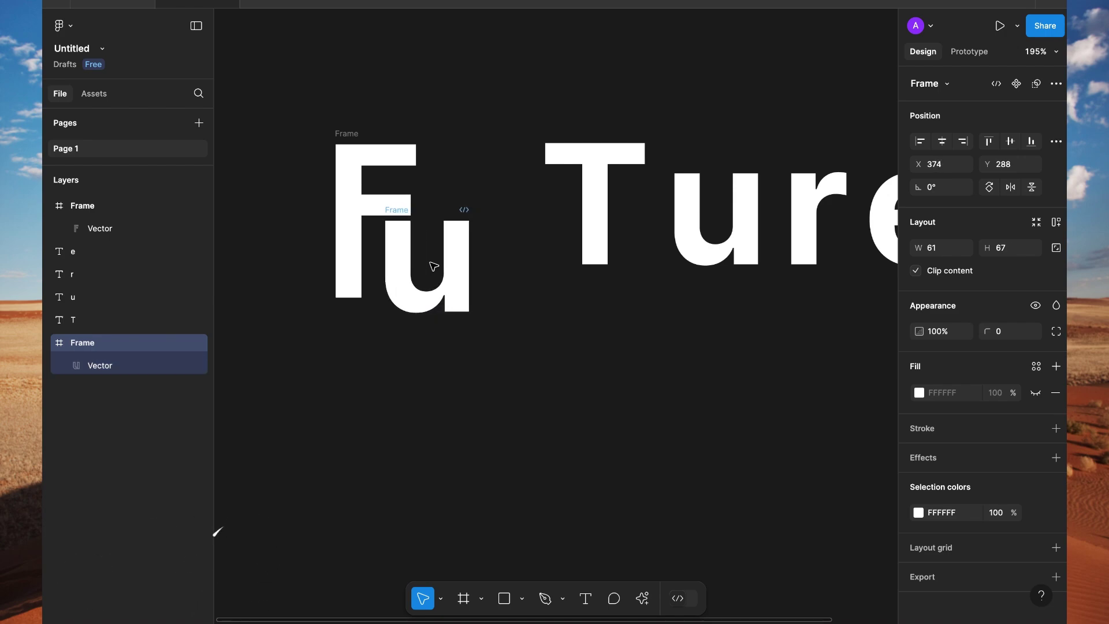
scroll(433, 266, up, 2)
scroll(434, 266, up, 10)
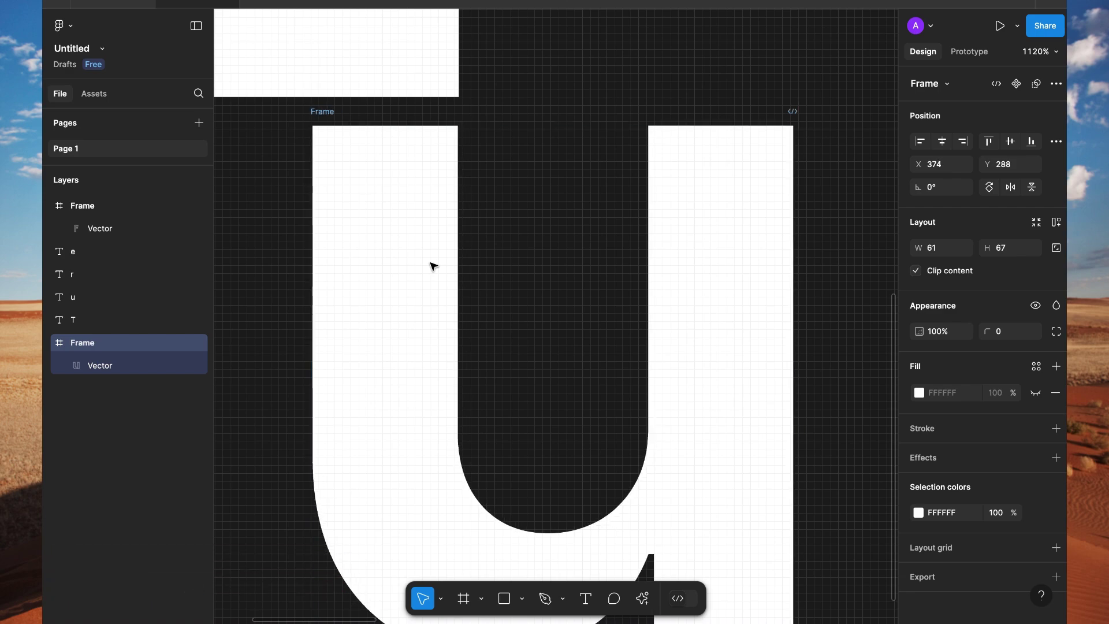
Move the two points at the foot of the F's stem down to the u's base, making the vector about 119.8 high.
scroll(434, 266, down, 10)
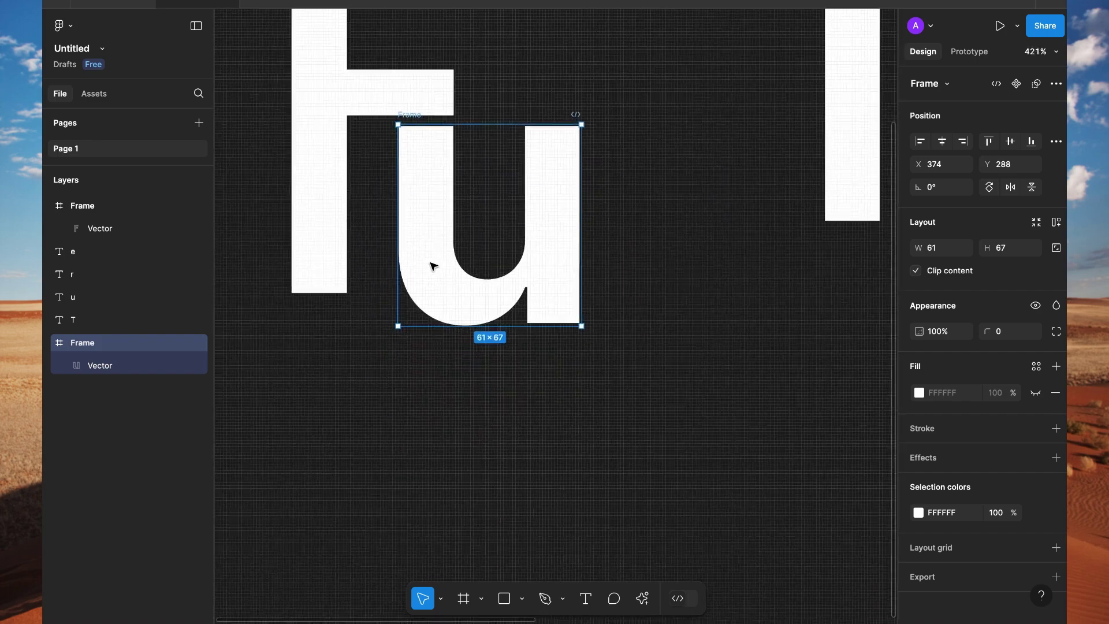
scroll(434, 266, up, 5)
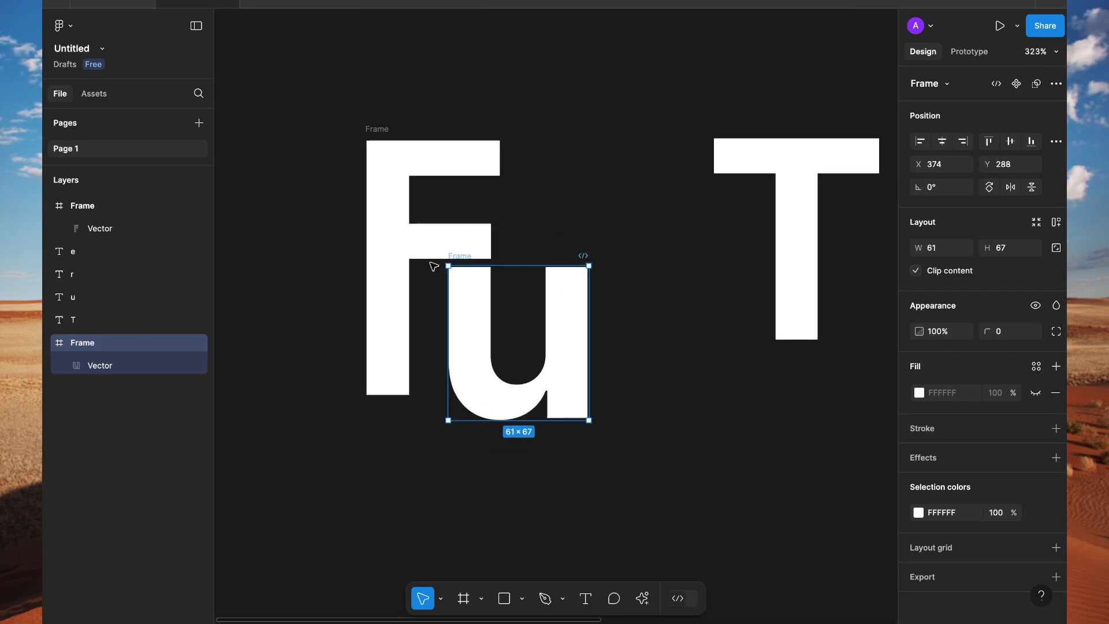
double_click(395, 377)
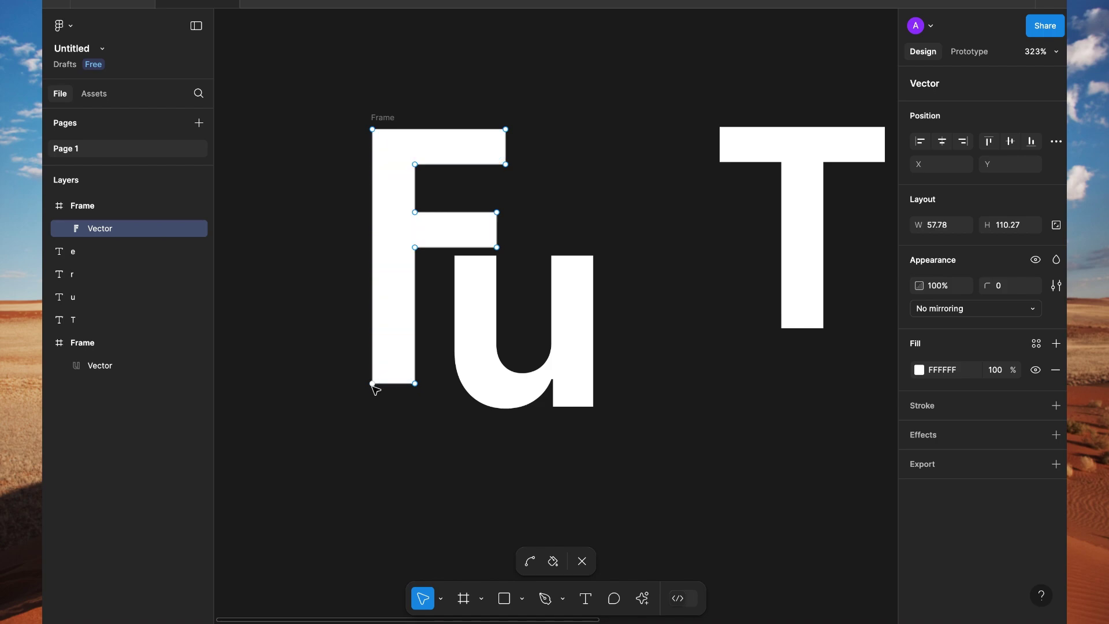
click(372, 383)
shift+click(416, 384)
drag(398, 387, 399, 407)
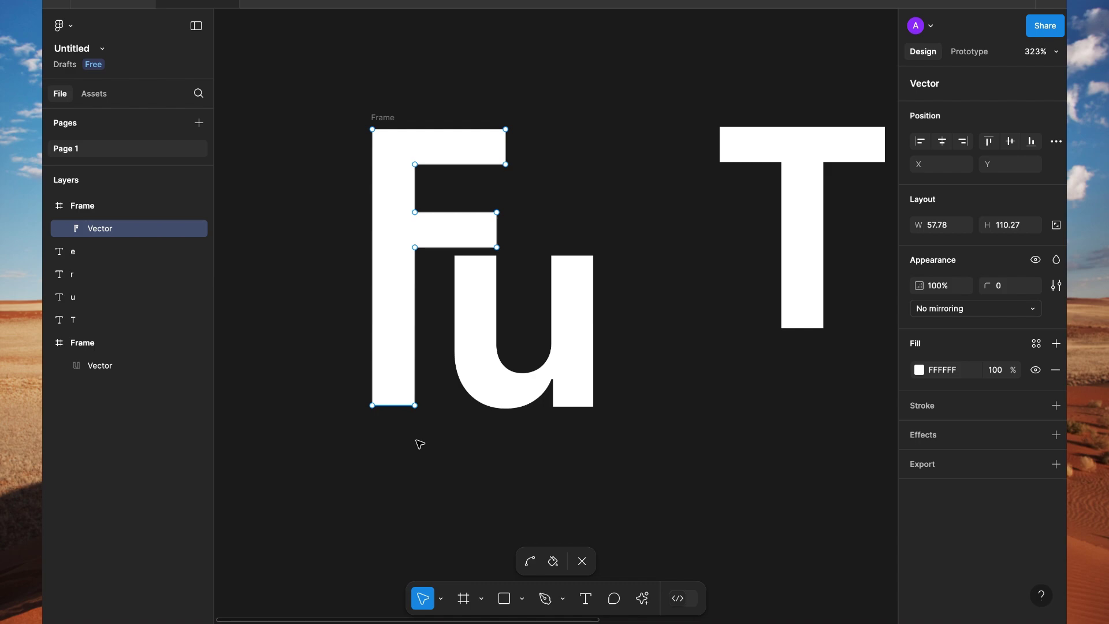
key(Escape)
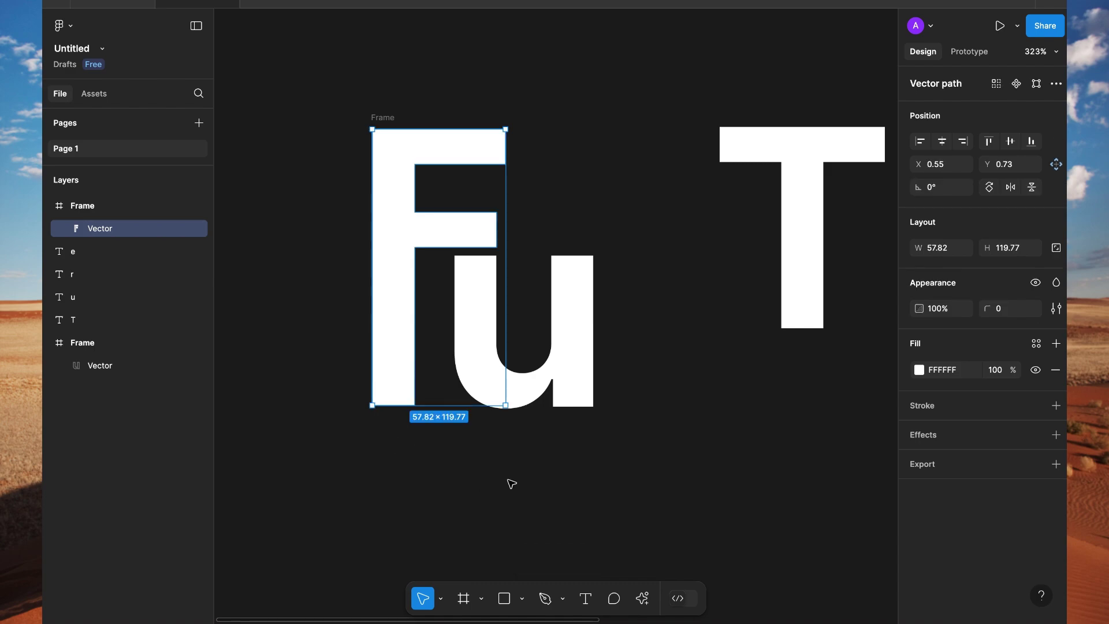
Raise the two upper points of the first u's right stem level with the F's top and turn off Clip content on its frame.
click(550, 459)
click(572, 327)
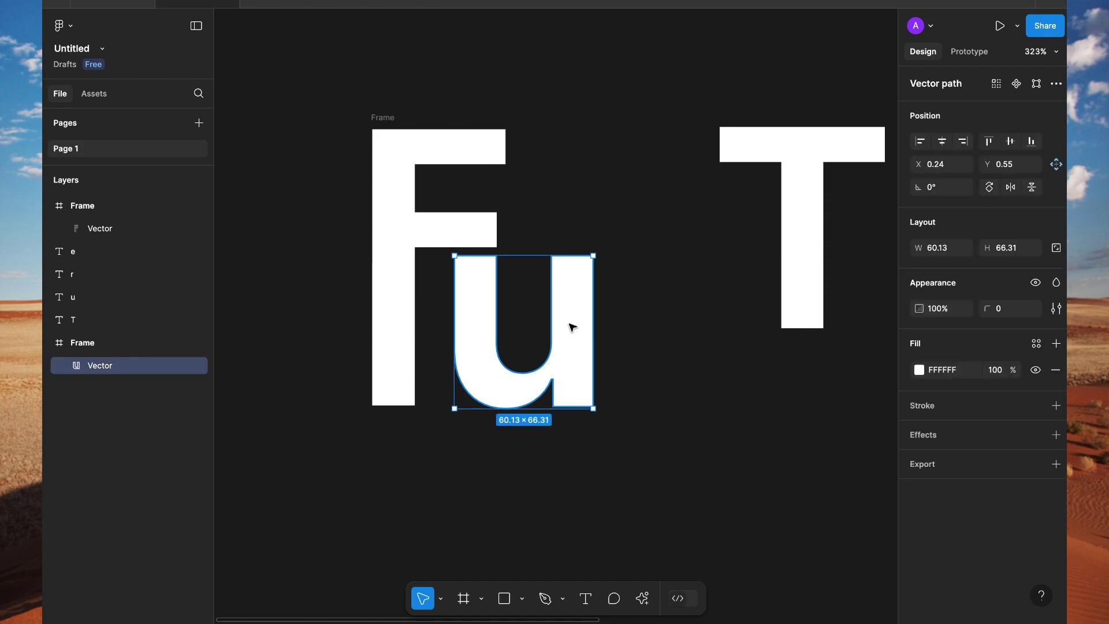
double_click(571, 327)
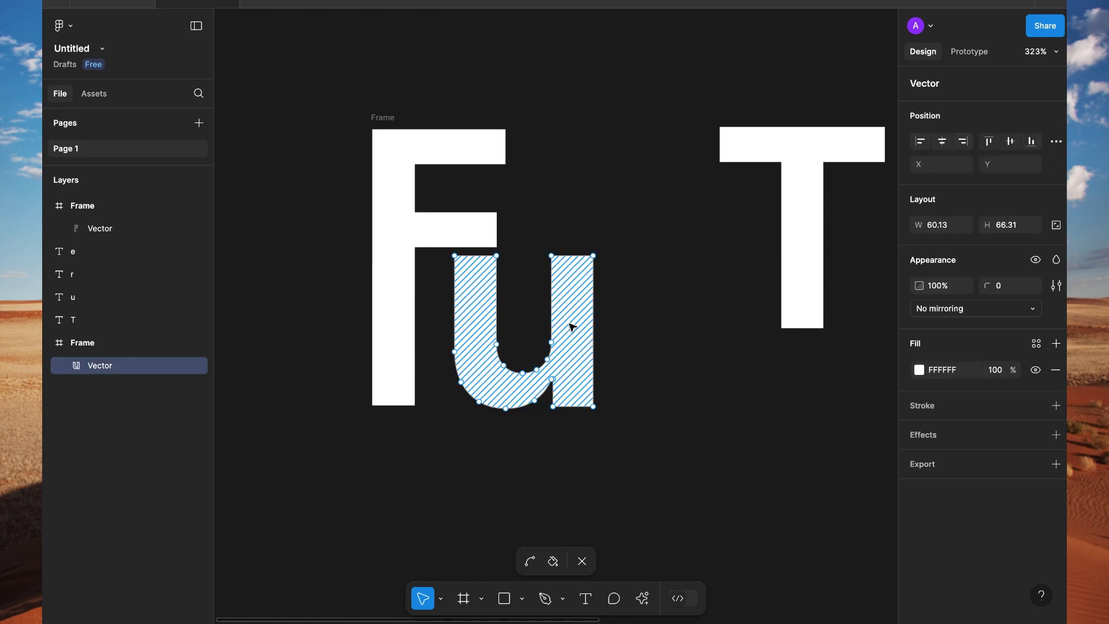
click(552, 256)
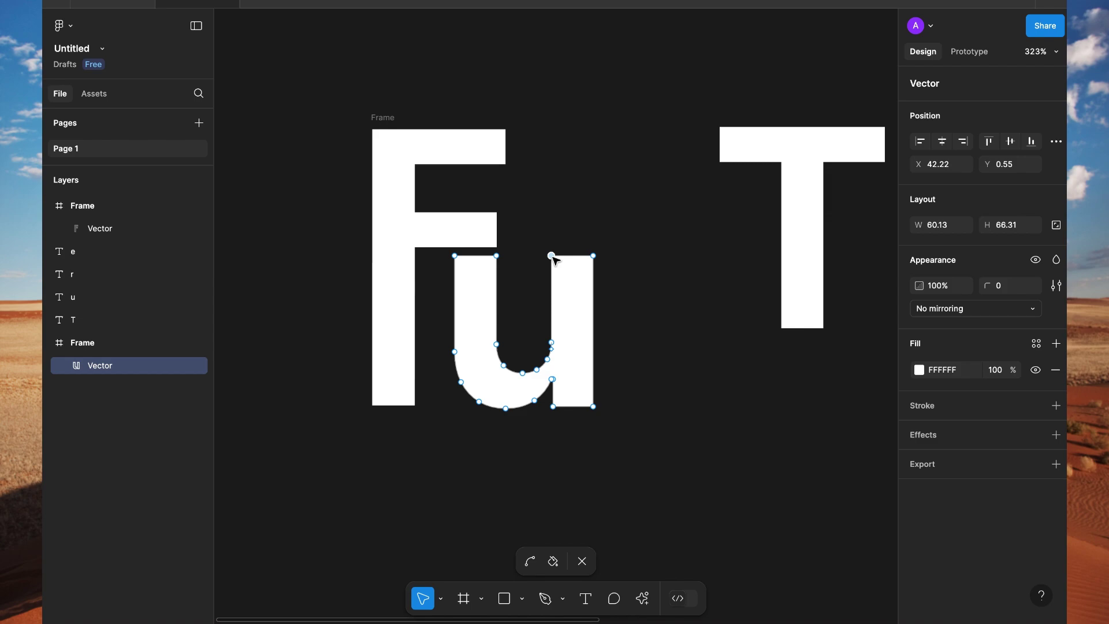
click(586, 255)
drag(573, 256, 574, 137)
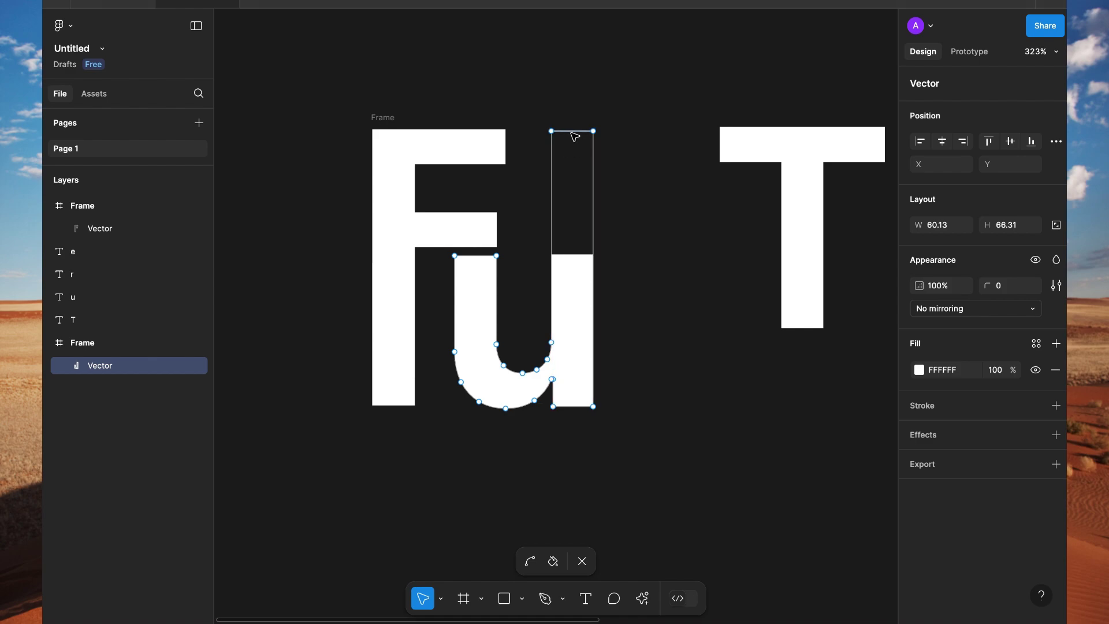
key(Escape)
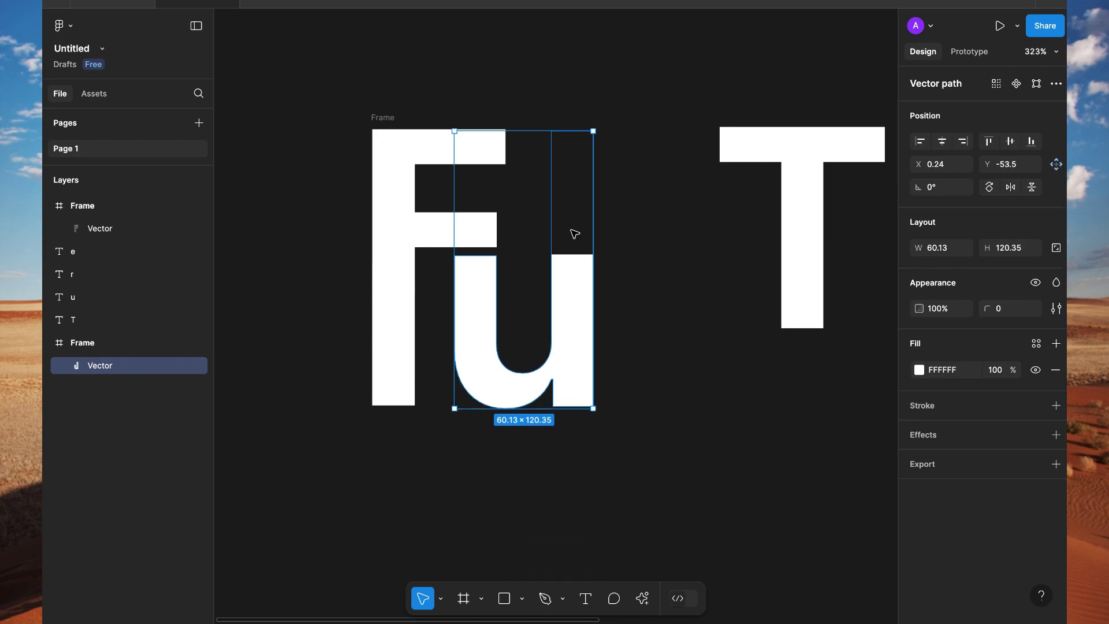
click(100, 345)
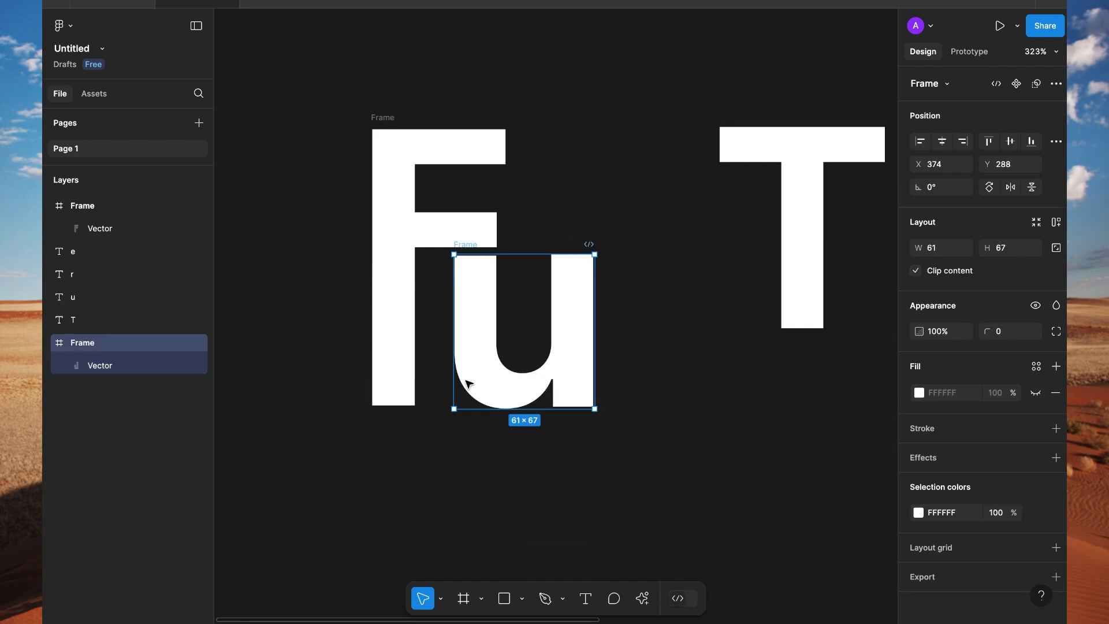
click(916, 272)
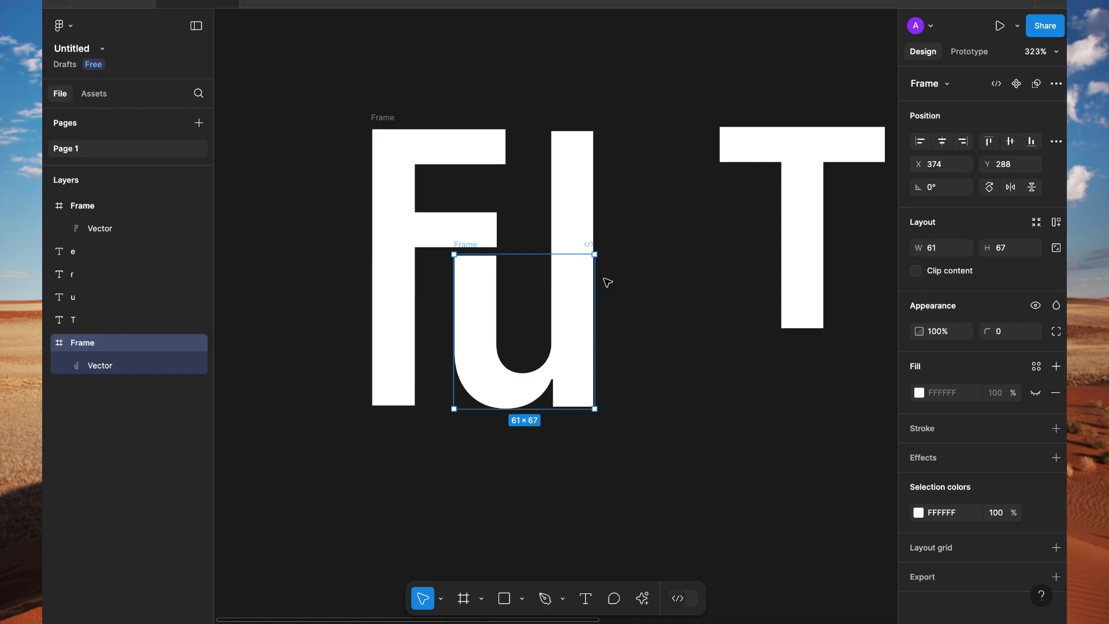
Lower the two upper points of the first u's right stem to Y -33, below the level of the F's top arm.
click(576, 218)
scroll(631, 234, right, 1)
scroll(631, 234, right, 2)
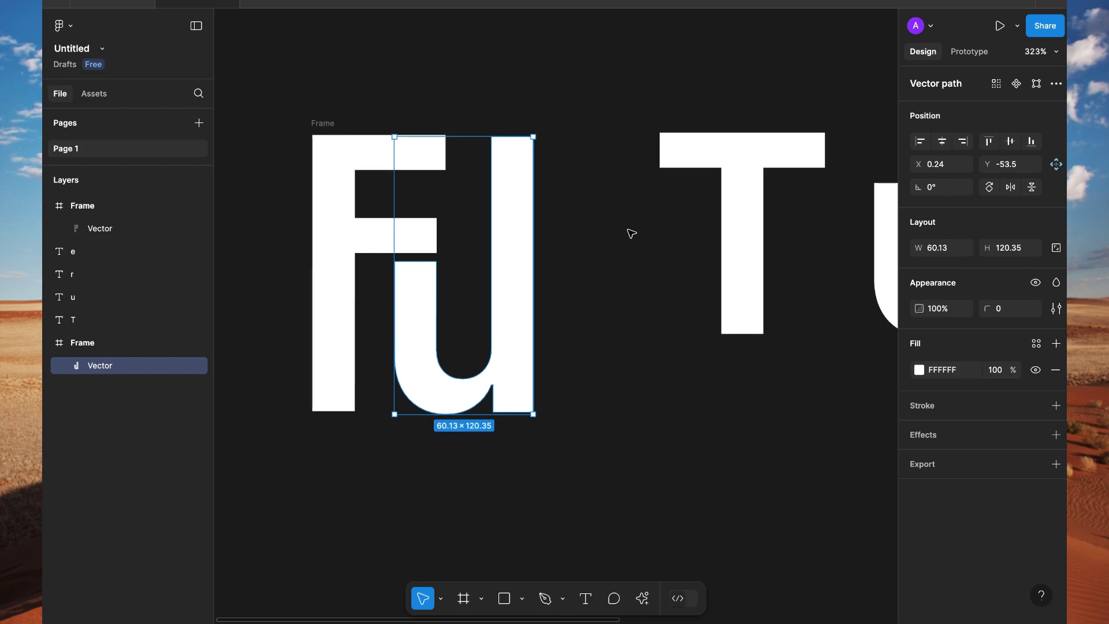
double_click(506, 222)
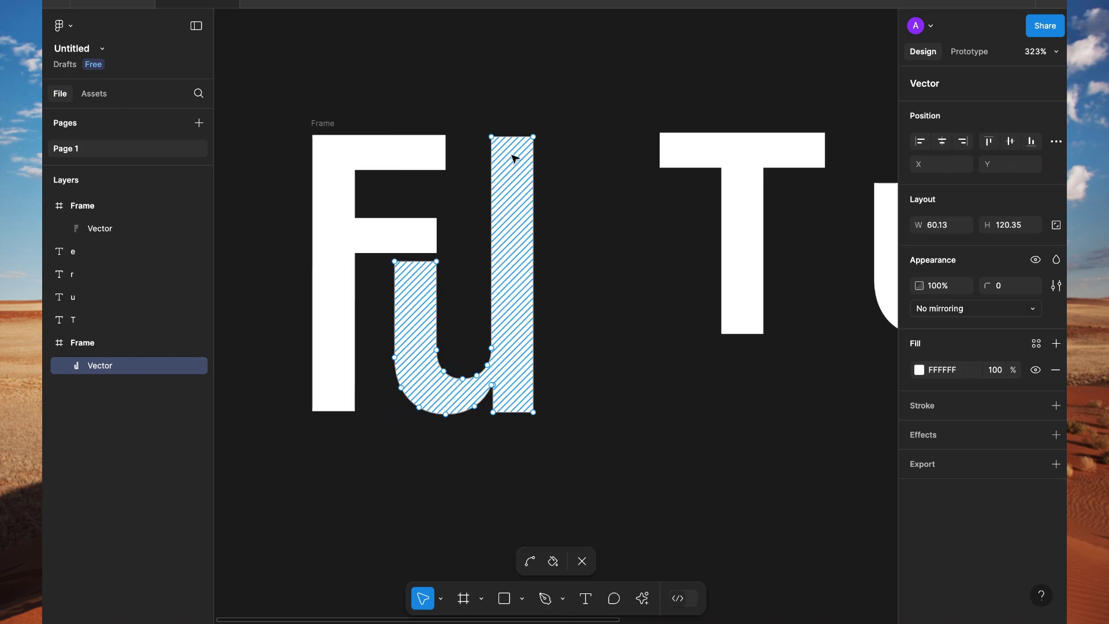
click(491, 137)
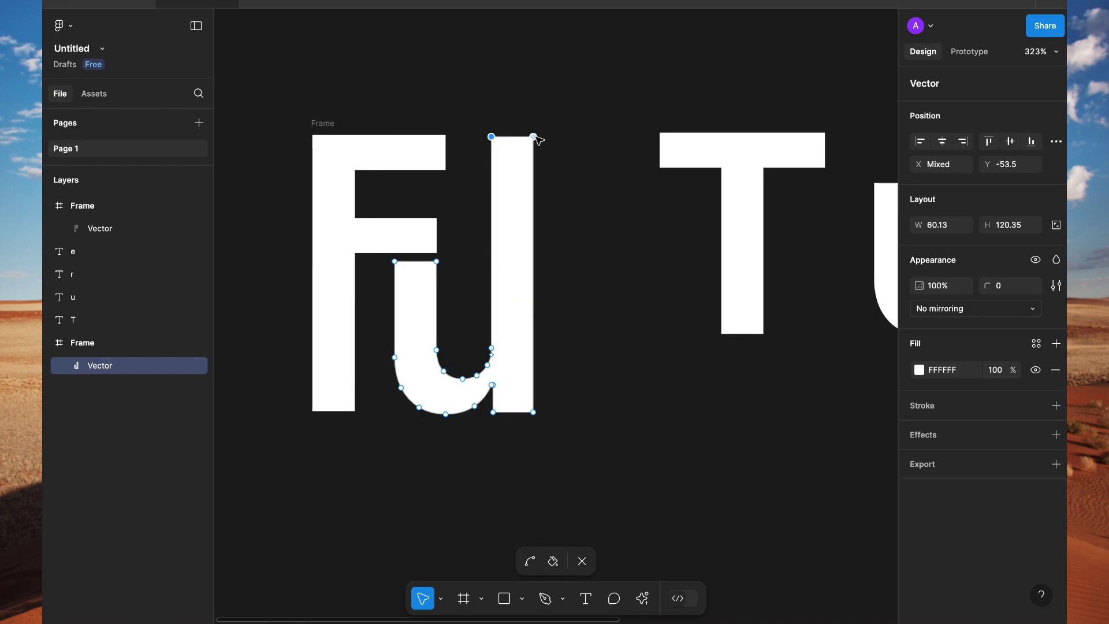
drag(510, 142, 510, 185)
key(Escape)
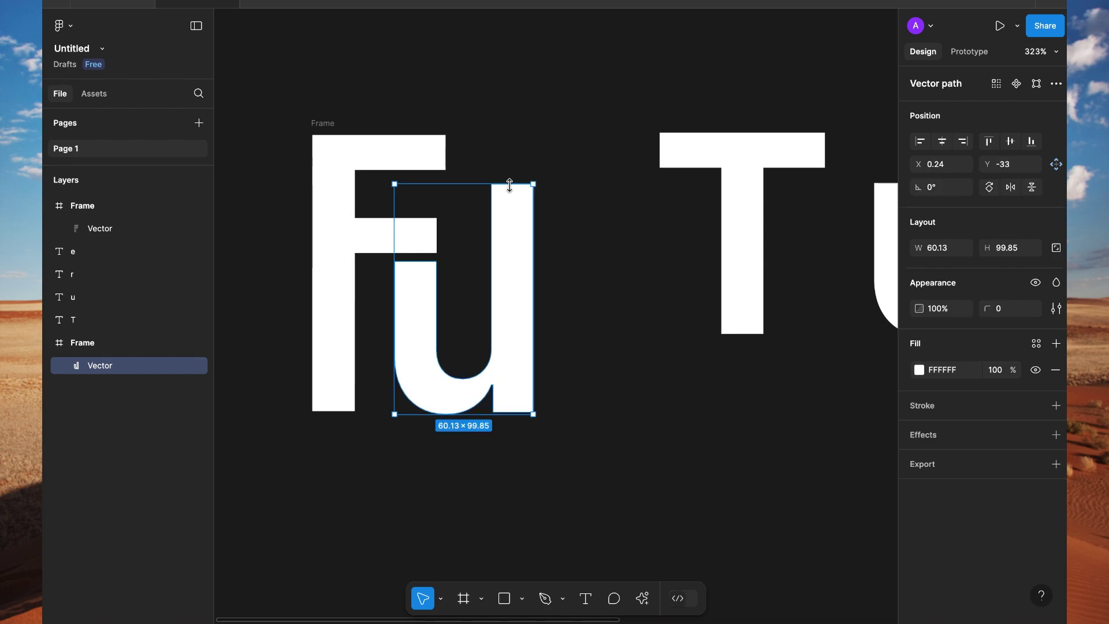
Replace the T text with its pasted SVG vector version and move its frame over the first u's right stem at X 416, Y 234.
click(720, 165)
scroll(718, 167, right, 2)
scroll(719, 166, right, 2)
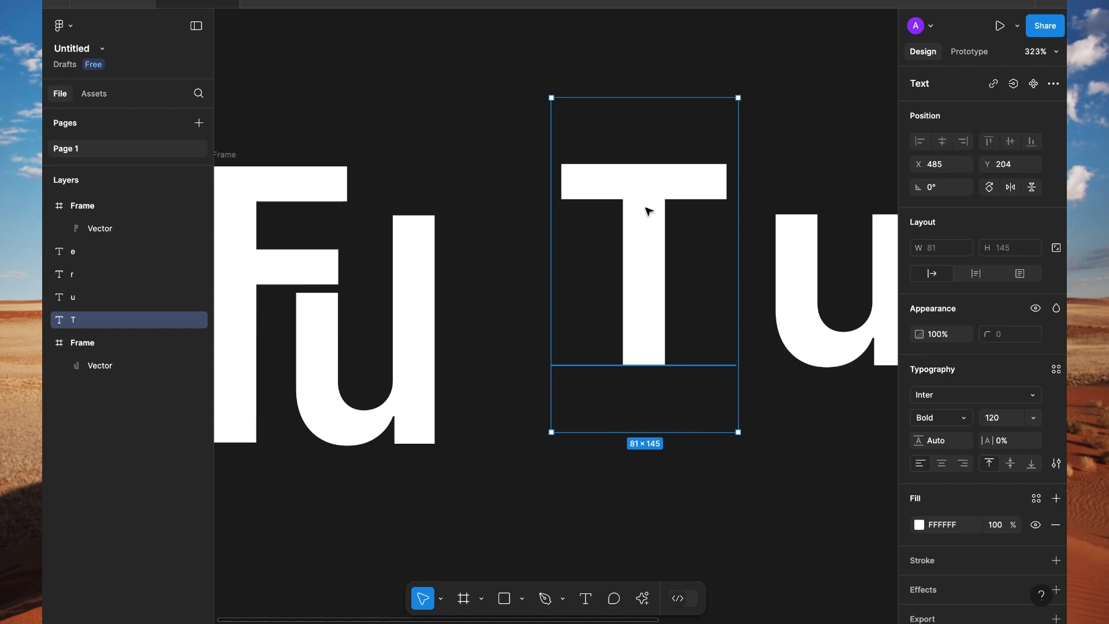
right_click(641, 236)
mouse_move(744, 224)
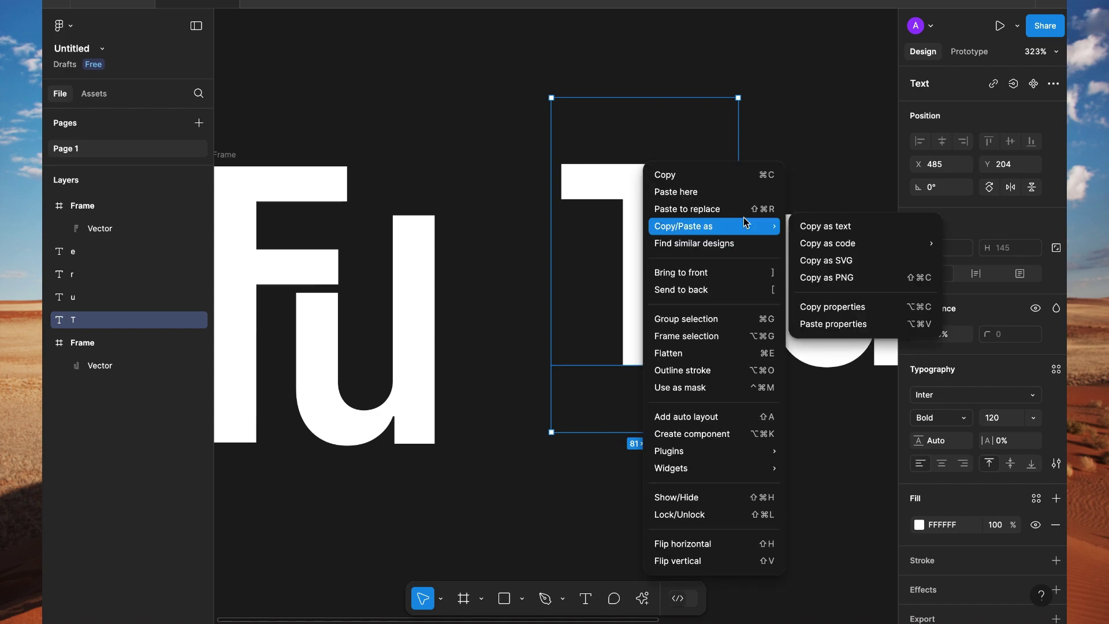
click(832, 261)
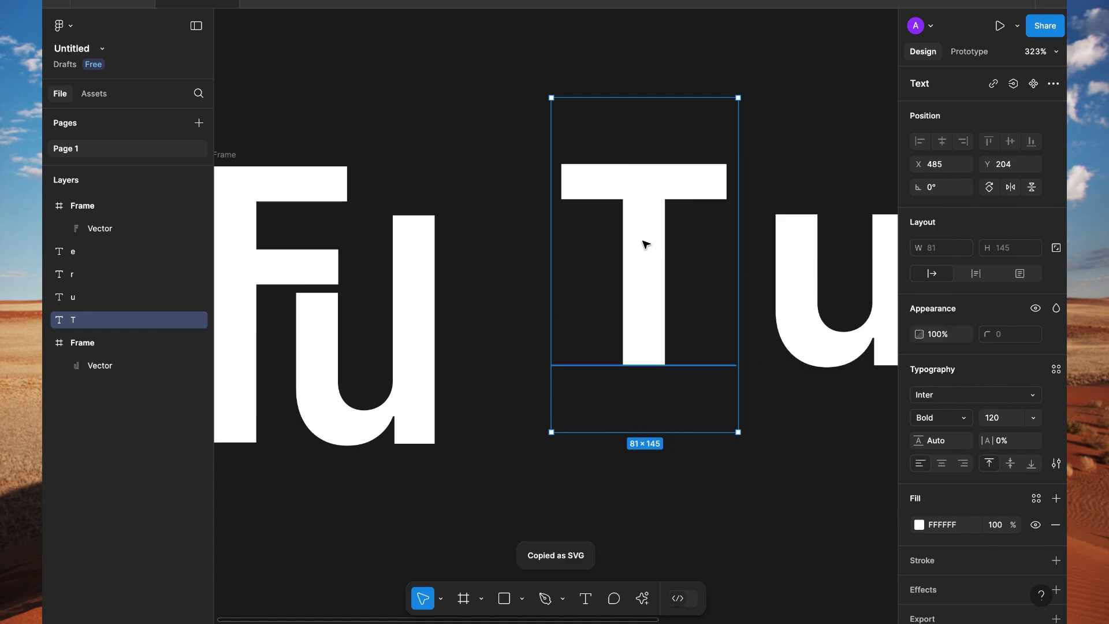
key(super+shift+r)
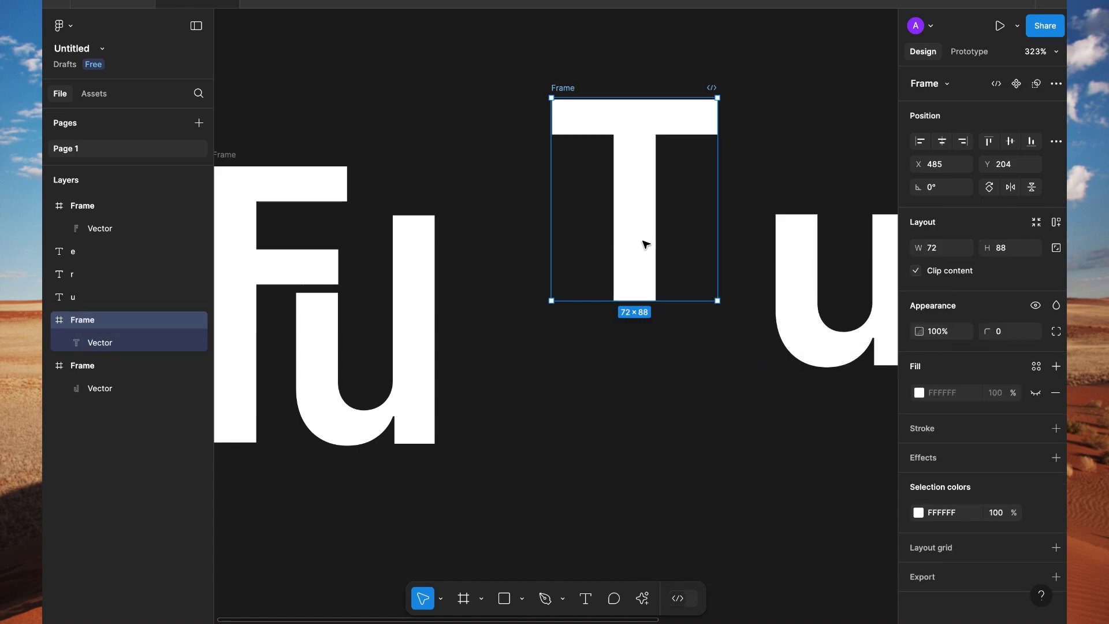
drag(636, 136, 475, 202)
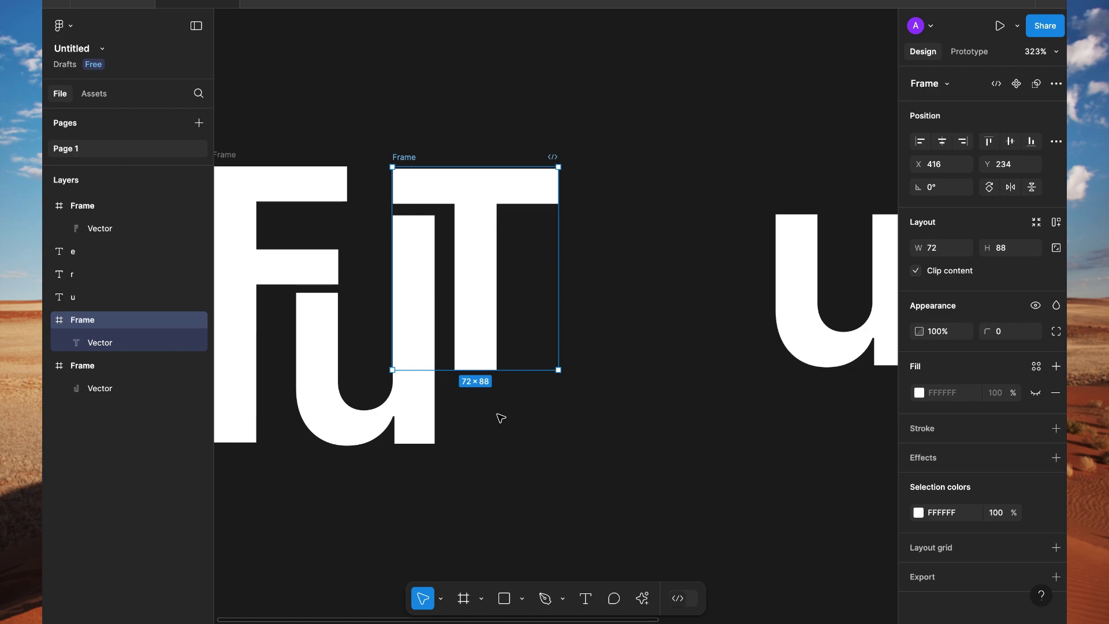
Move the two points at the foot of the T's stem down to the baseline of the F and u.
key(Return)
double_click(473, 328)
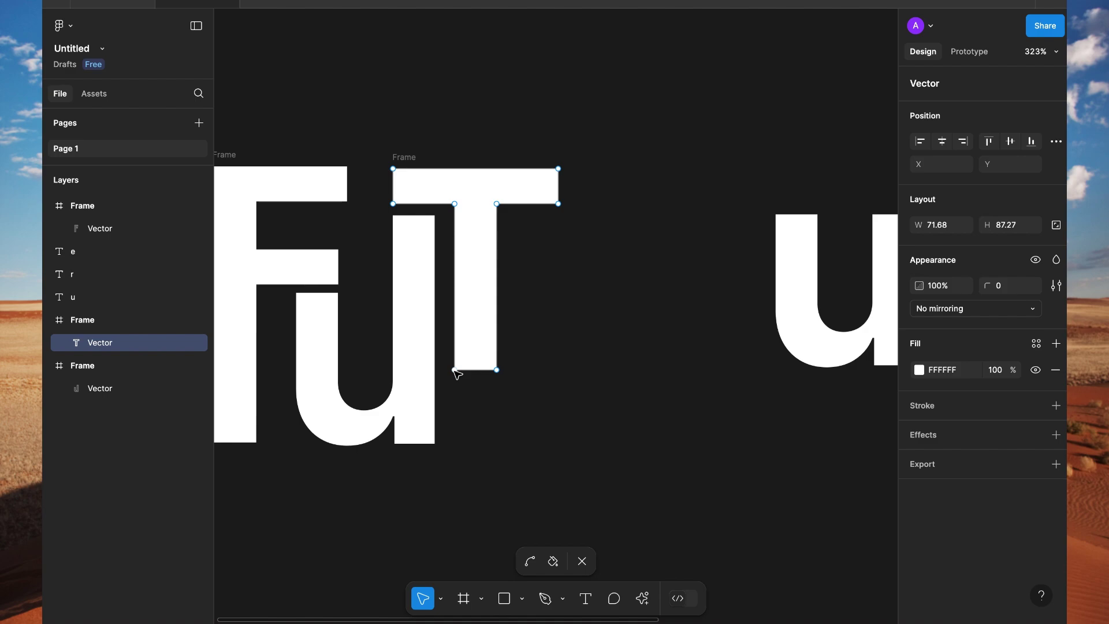
click(455, 370)
shift+click(496, 370)
drag(478, 372, 479, 444)
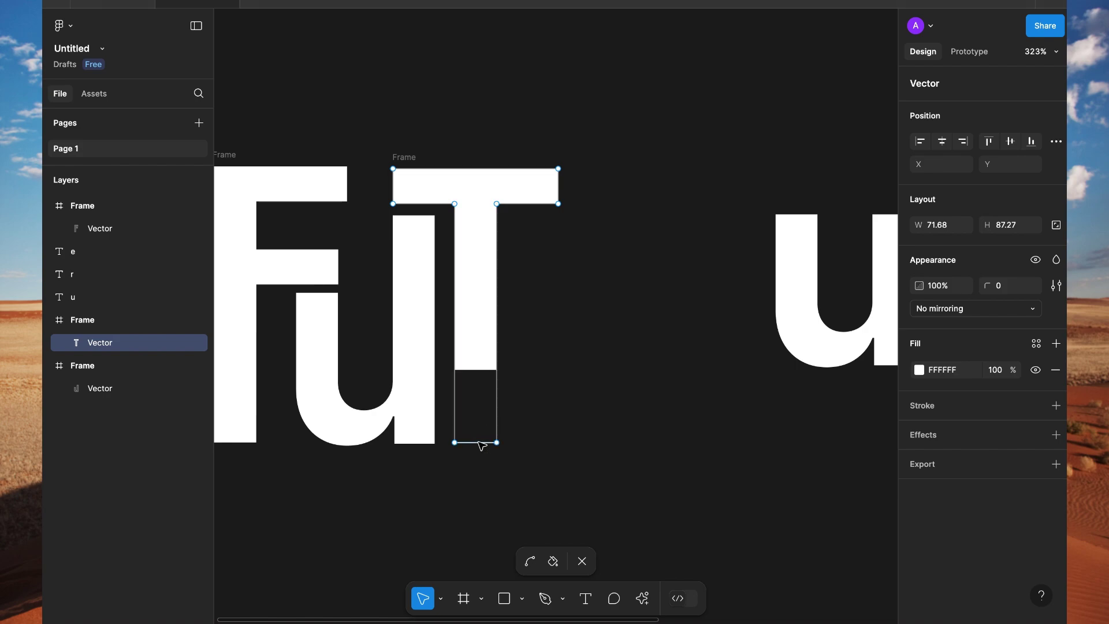
key(Escape)
Turn off Clip content on the T's frame so its lengthened stem shows in full.
click(404, 157)
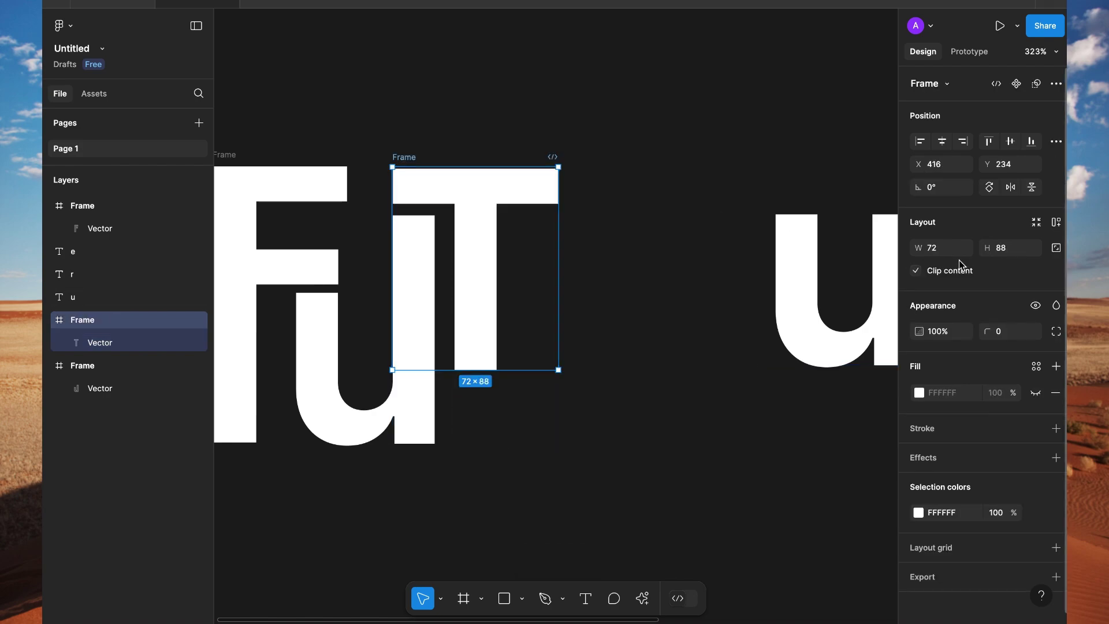
click(916, 272)
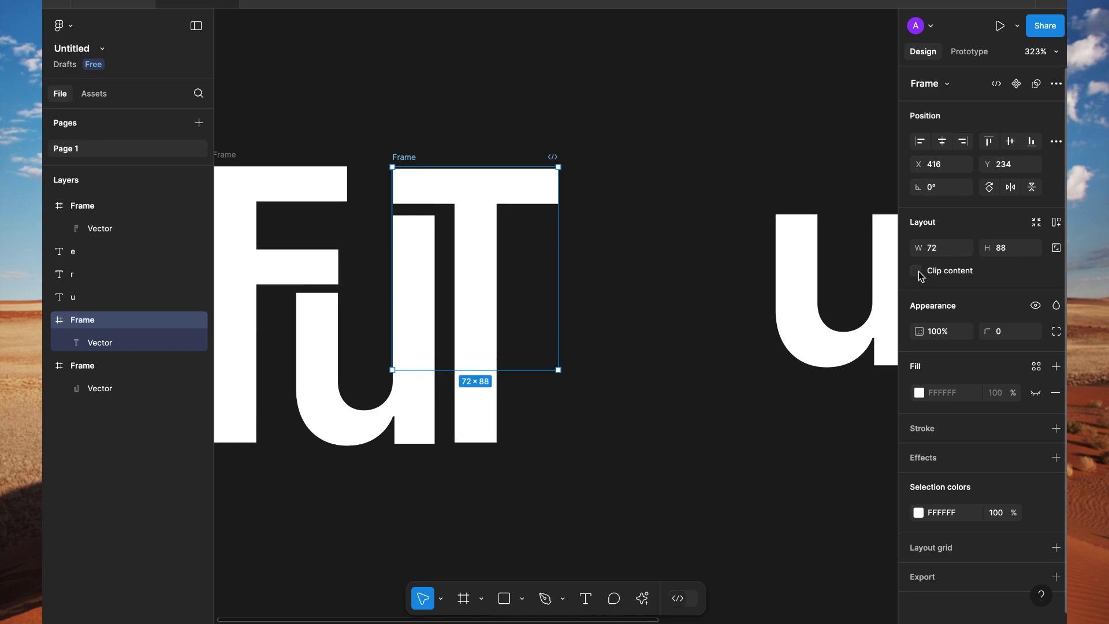
click(561, 482)
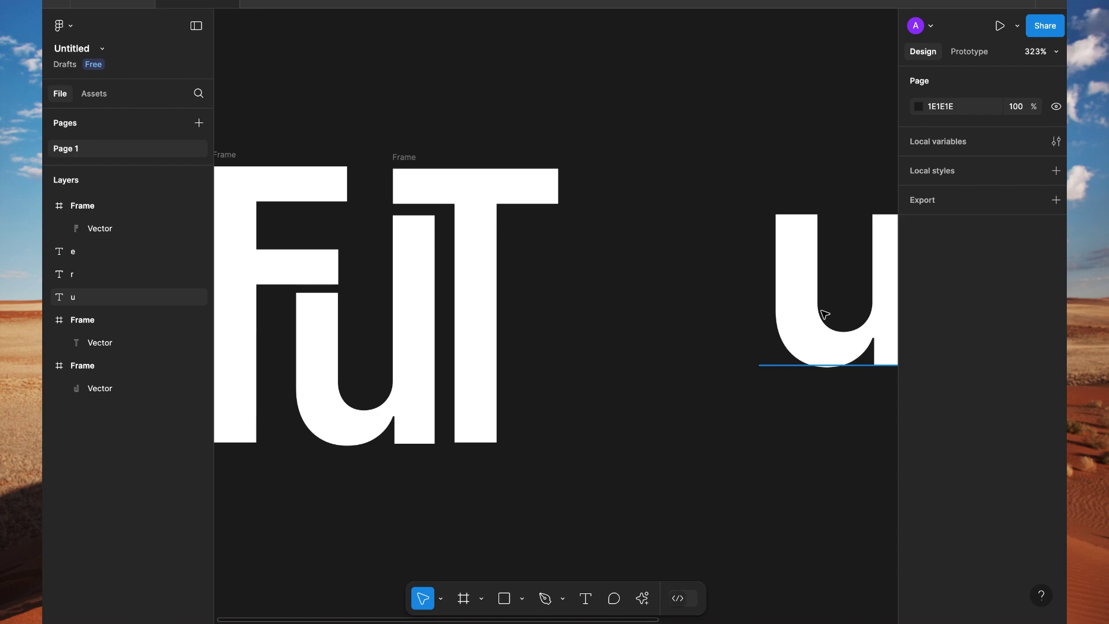
Replace the second u's text with its pasted SVG vector version and move it beneath the T's right arm at X 57, Y 21.
scroll(825, 314, down, 2)
click(811, 327)
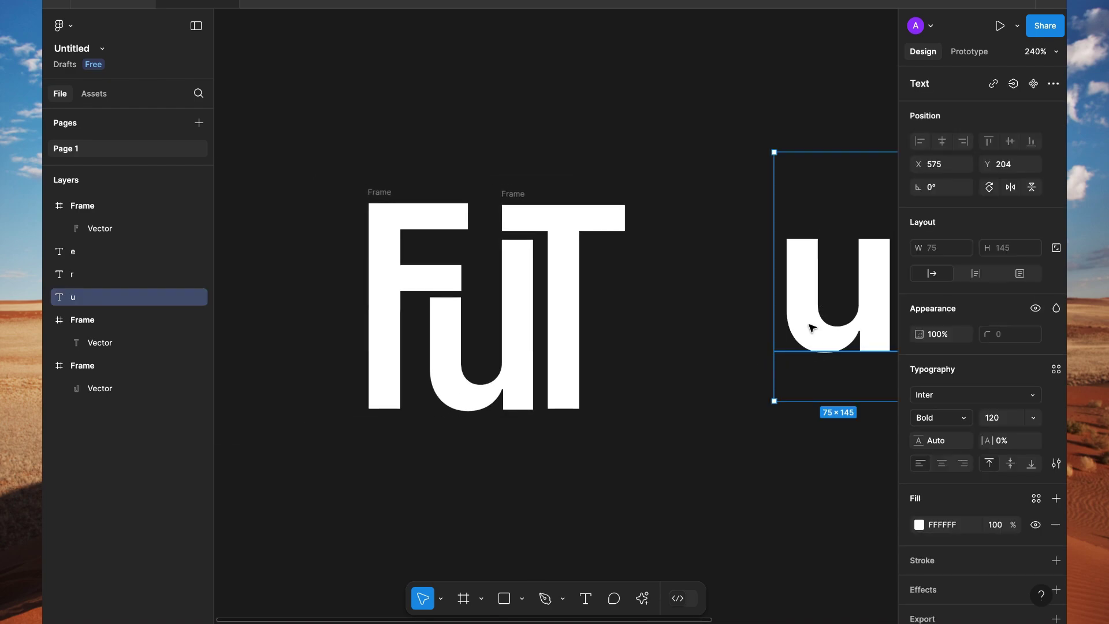
scroll(809, 322, right, 5)
right_click(732, 330)
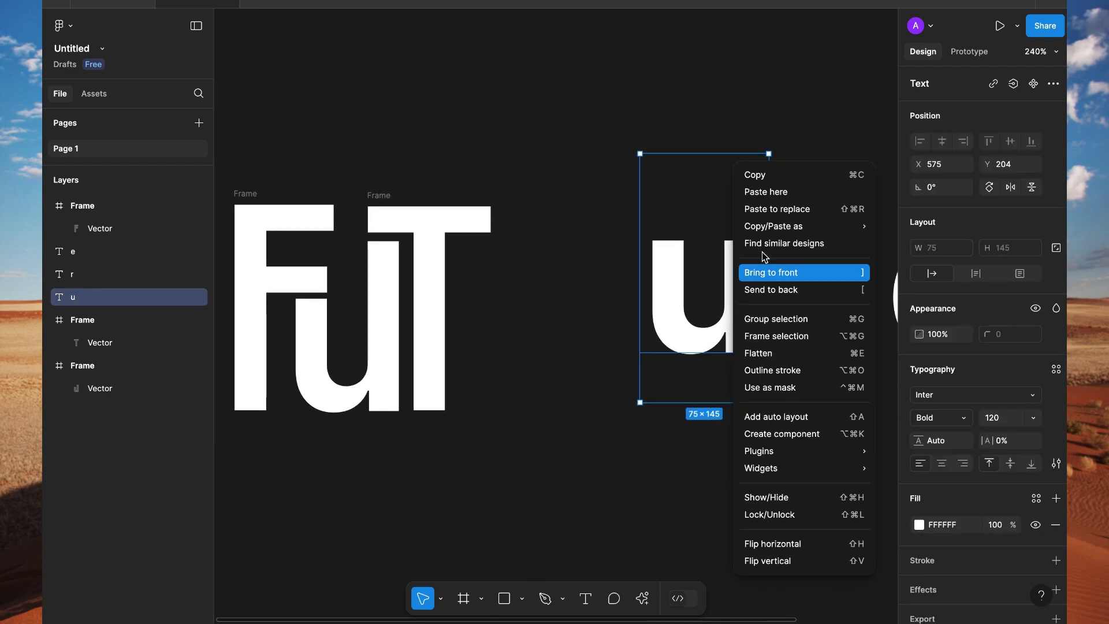
mouse_move(780, 227)
click(909, 265)
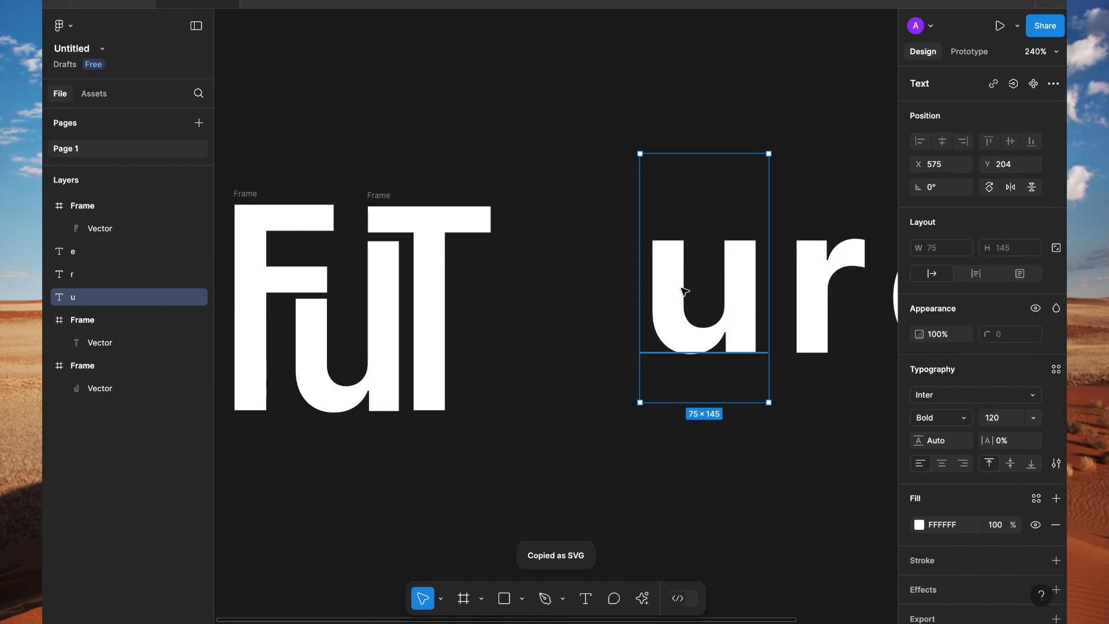
key(ctrl+shift+r)
drag(680, 252, 489, 330)
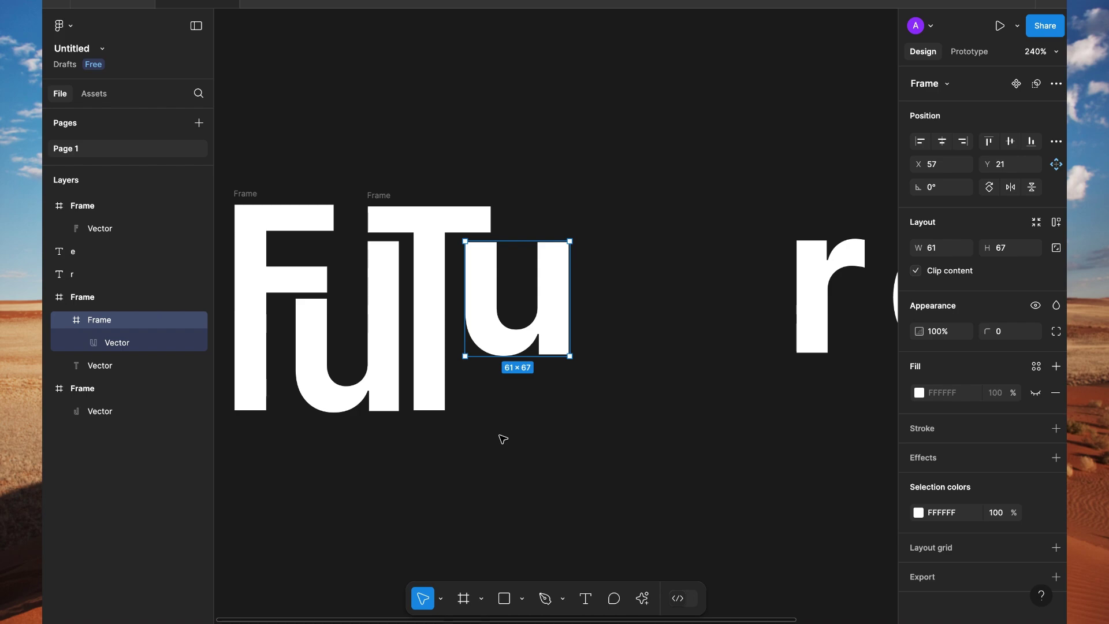
Stretch the second u's vector downward to a height of 97 so its base lines up with the other letters.
key(Return)
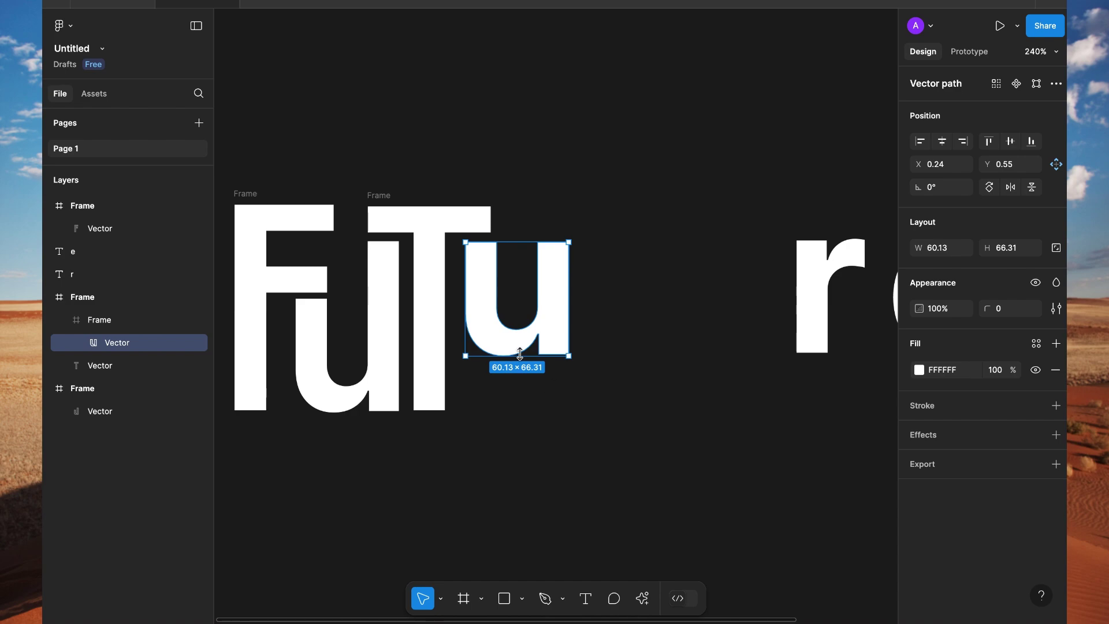
drag(520, 354, 517, 409)
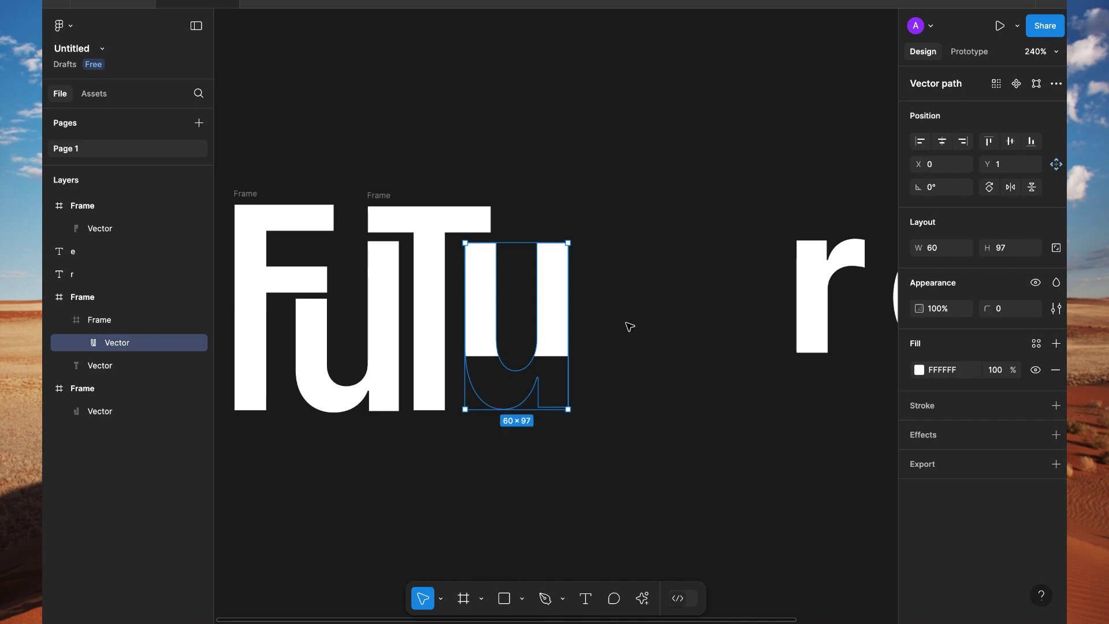
key(Return)
key(Escape)
Turn off Clip content on the second u's frame so the stretched letter shows in full.
click(90, 325)
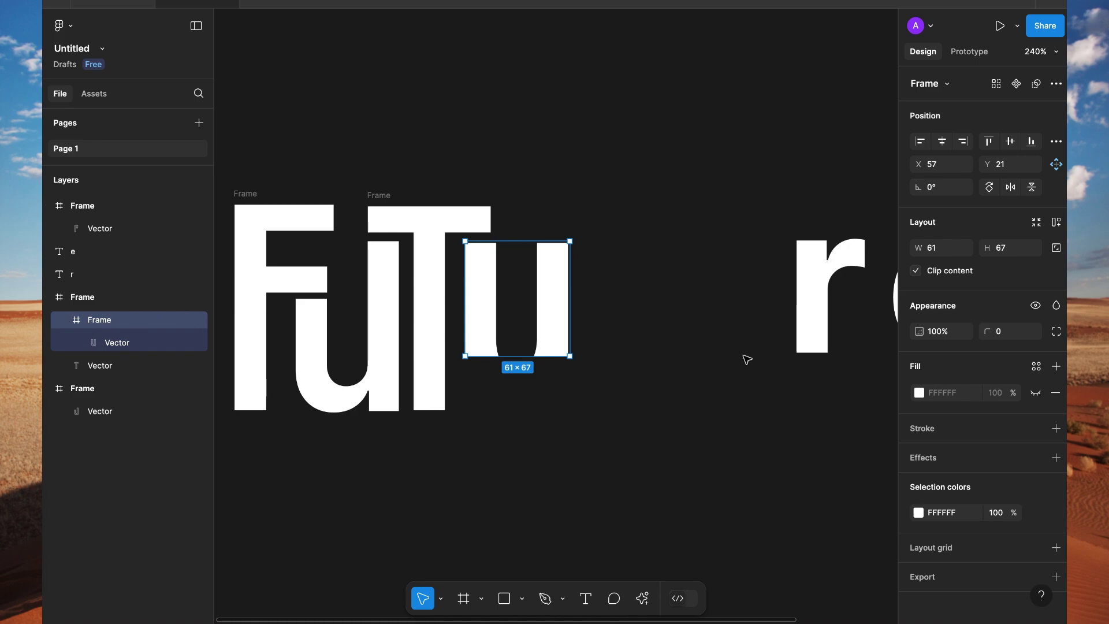
click(915, 271)
click(916, 272)
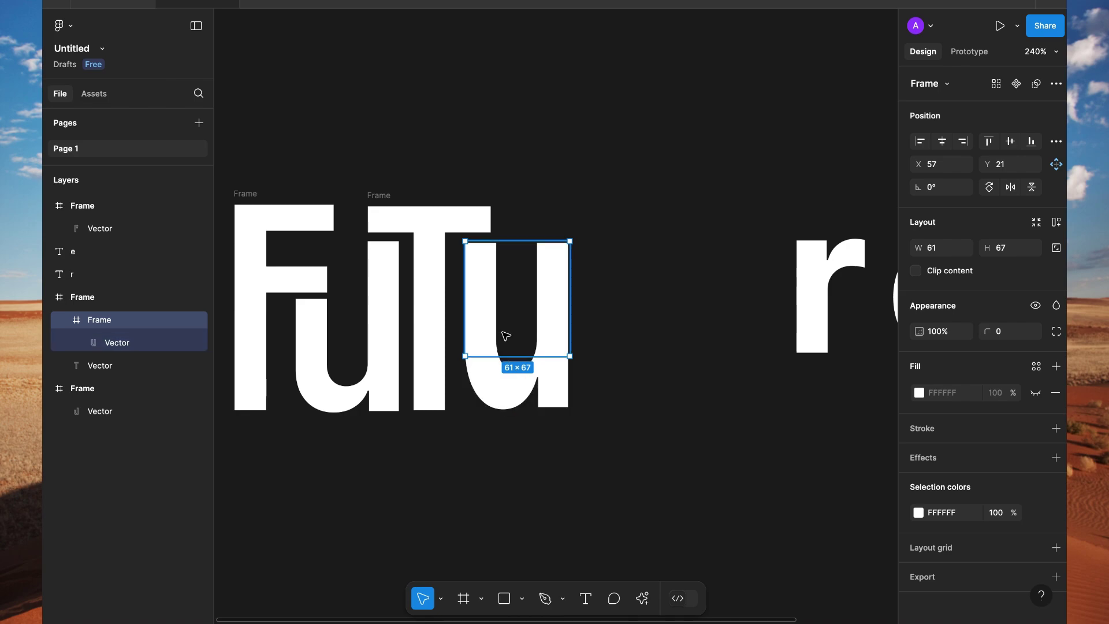
click(397, 214)
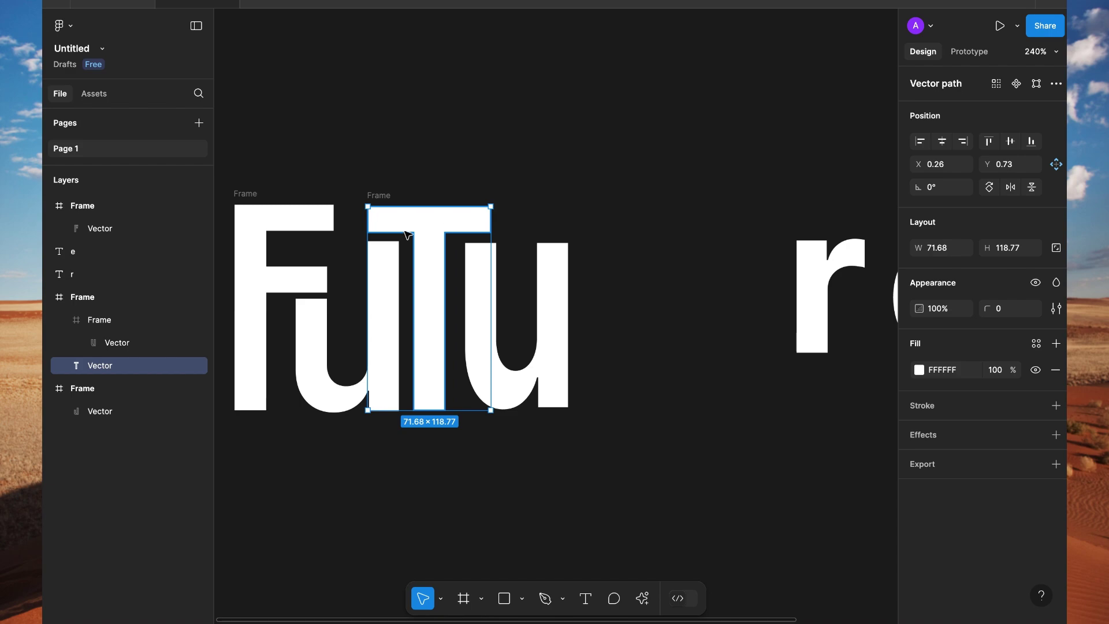
Move the second u's frame out of the T's frame so it becomes a separate top-level layer.
click(90, 321)
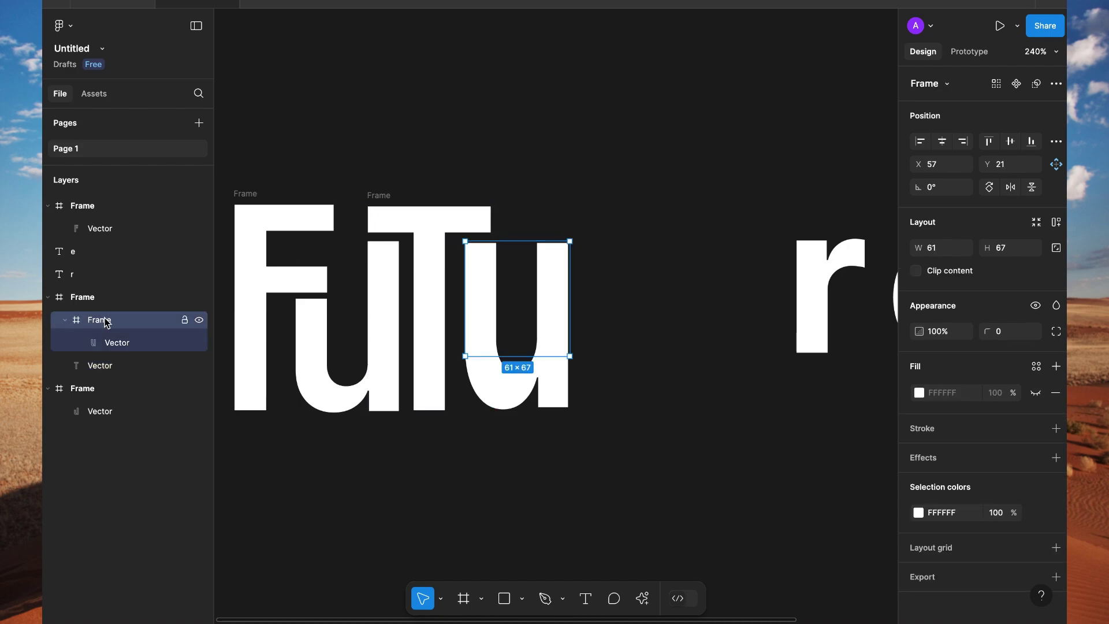
drag(102, 323, 81, 293)
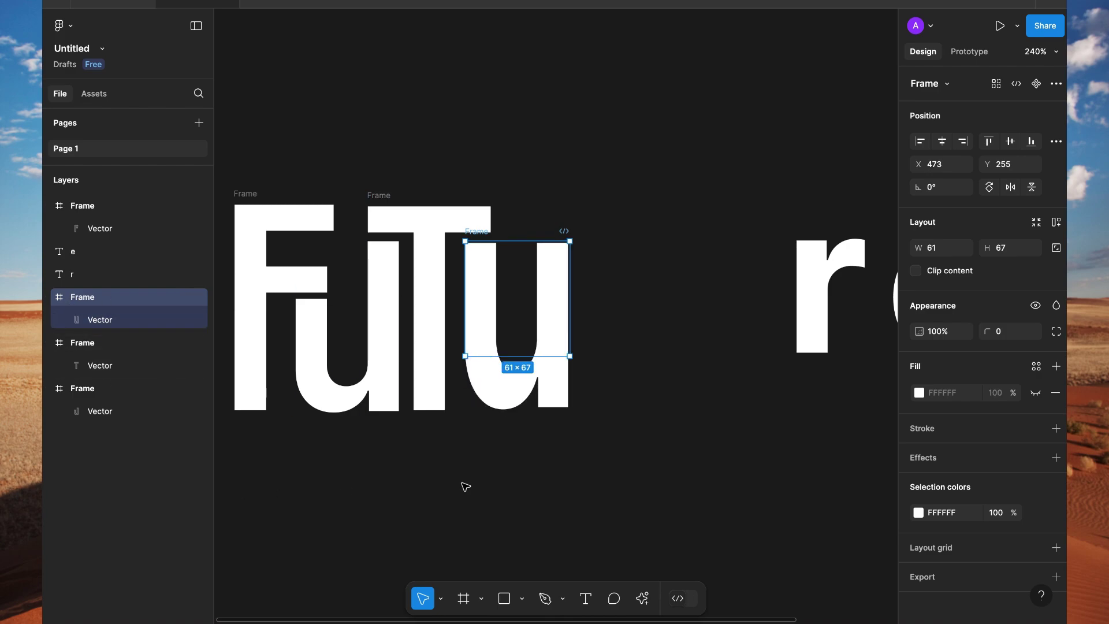
click(479, 471)
click(490, 389)
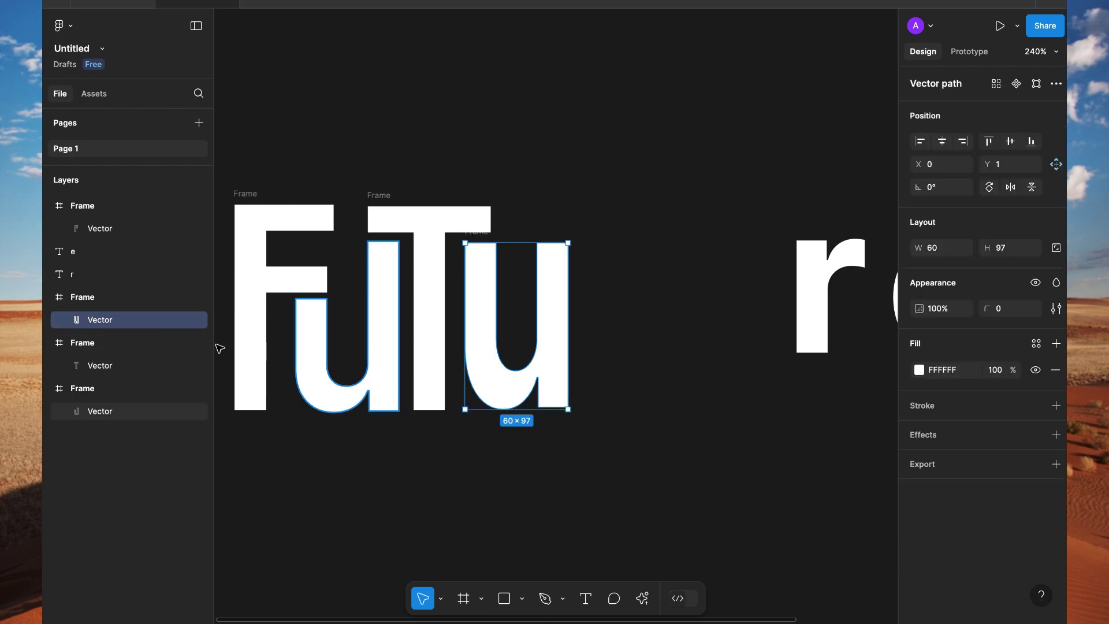
Nudge the second u's frame 3 px toward the T's stem, to X 470.
click(95, 301)
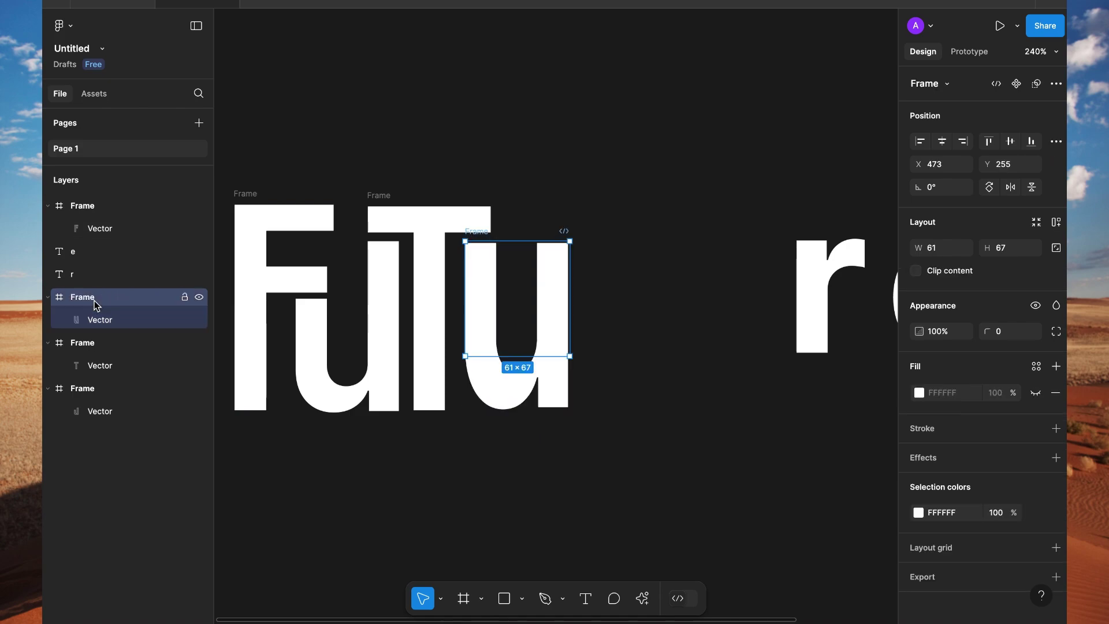
key(Left)
key(Left)
key(Left)
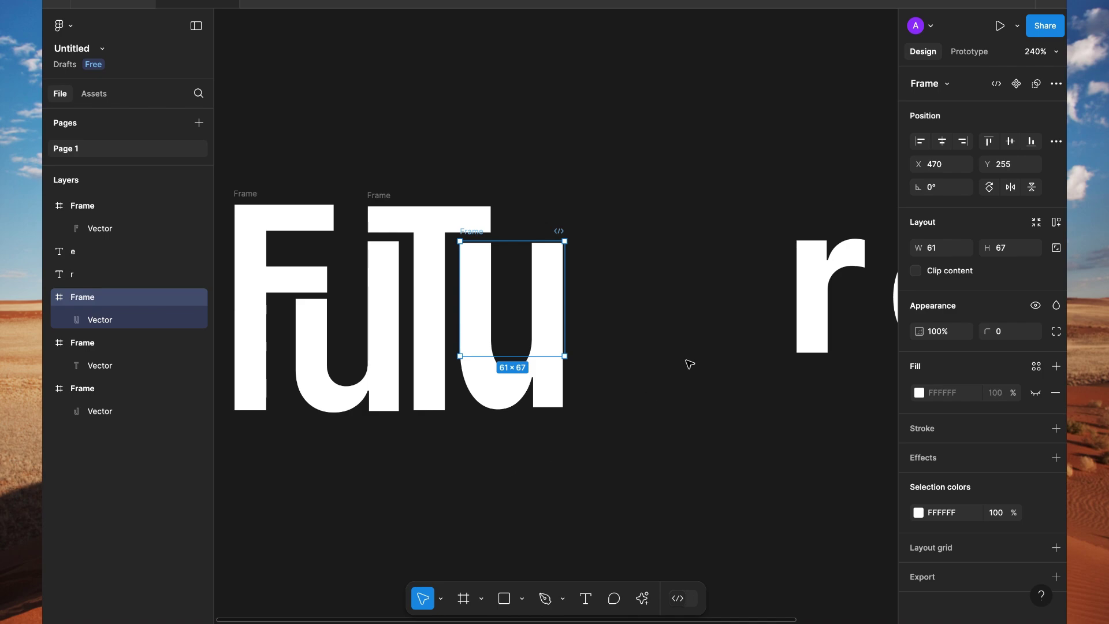
Raise the two top points of the second u's right stem level with the T's top, making the vector 118 high.
click(548, 384)
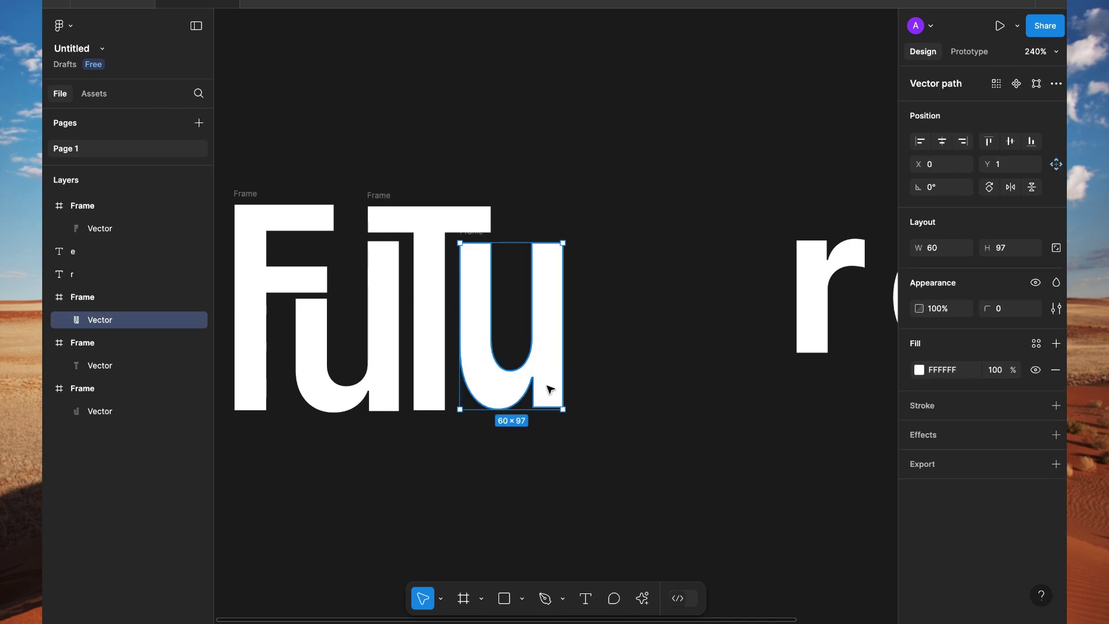
scroll(549, 386, left, 2)
scroll(547, 385, left, 1)
double_click(549, 387)
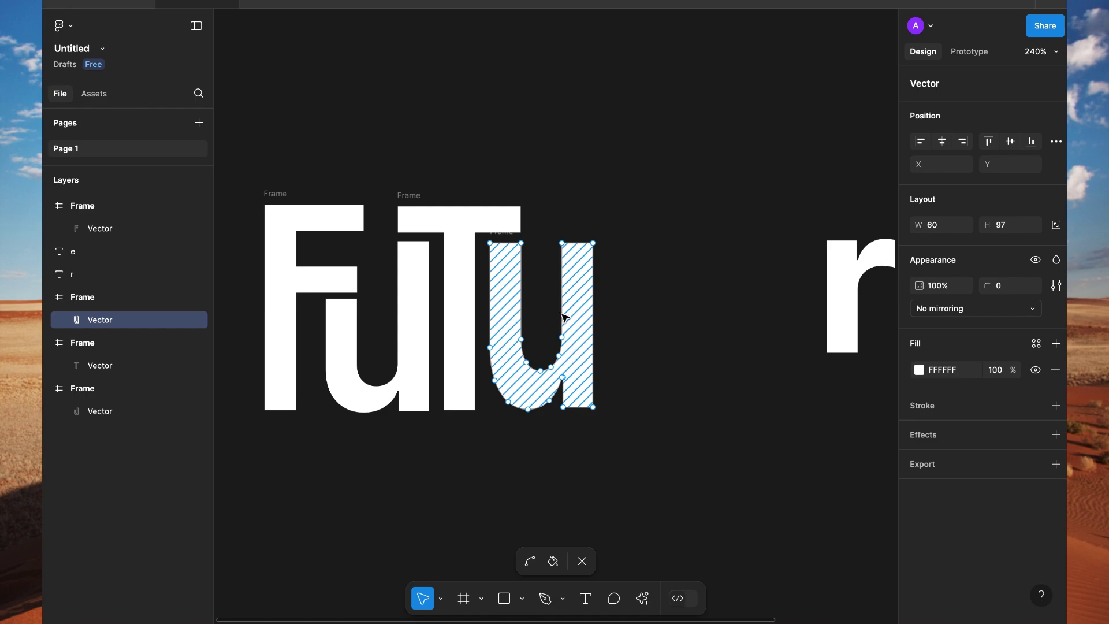
click(561, 243)
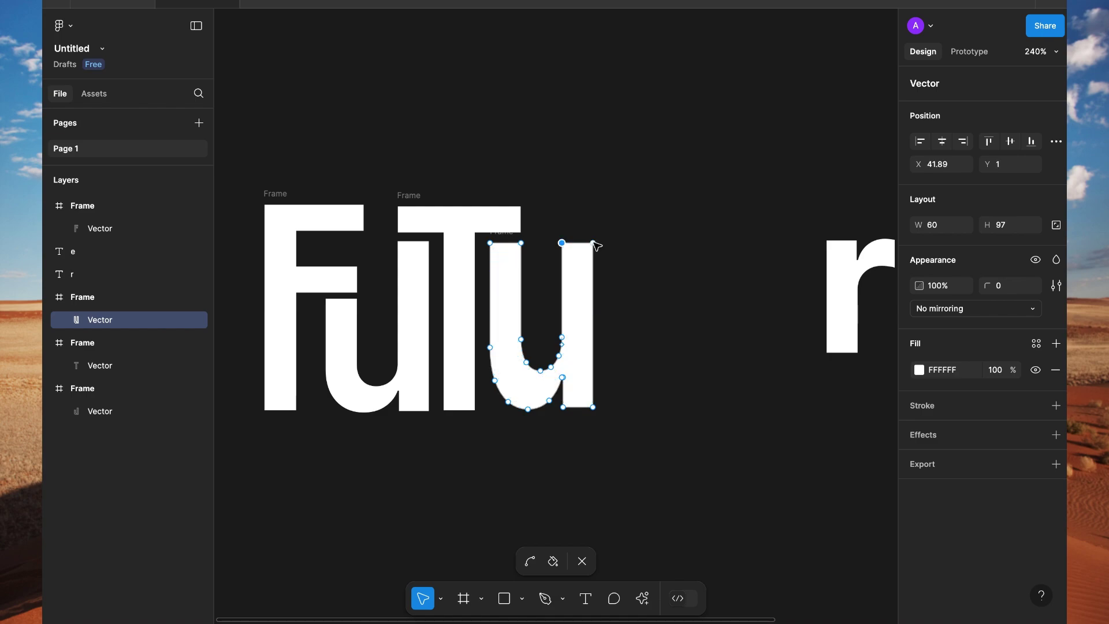
shift+click(593, 242)
drag(577, 246, 576, 210)
key(Escape)
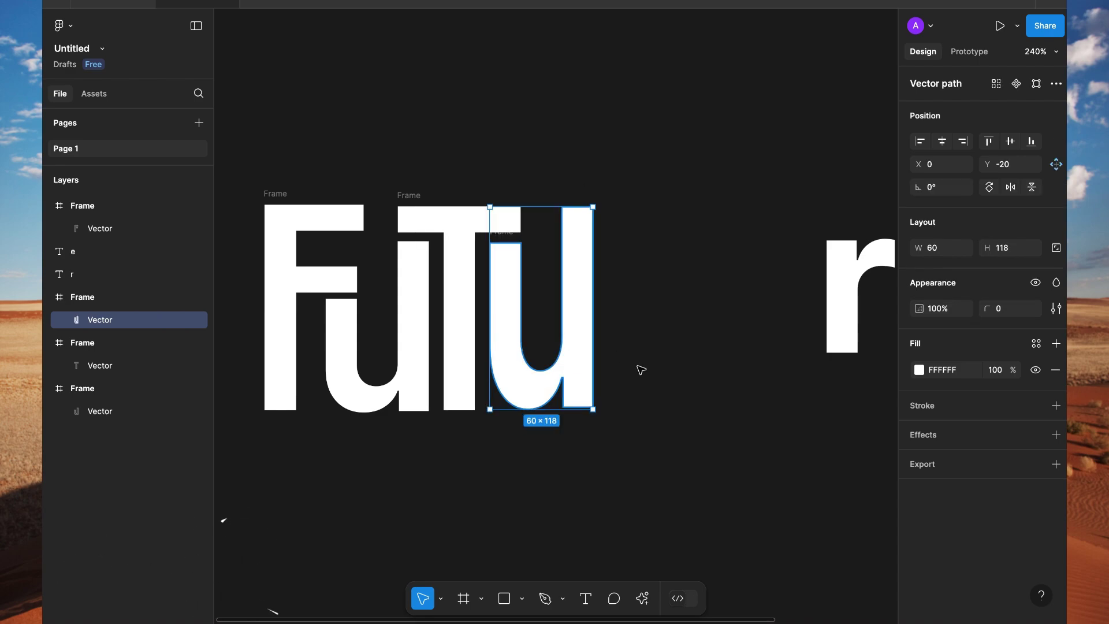
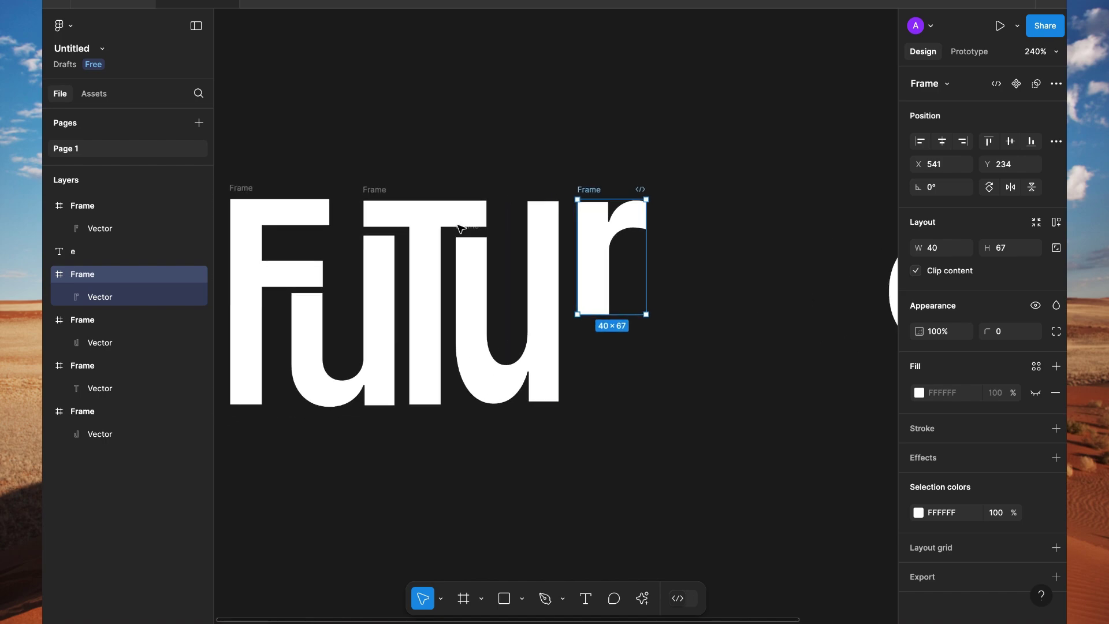
Stretch the r's vector downward to the other letters' baseline, with Y at -1 and a height of 119.
key(Return)
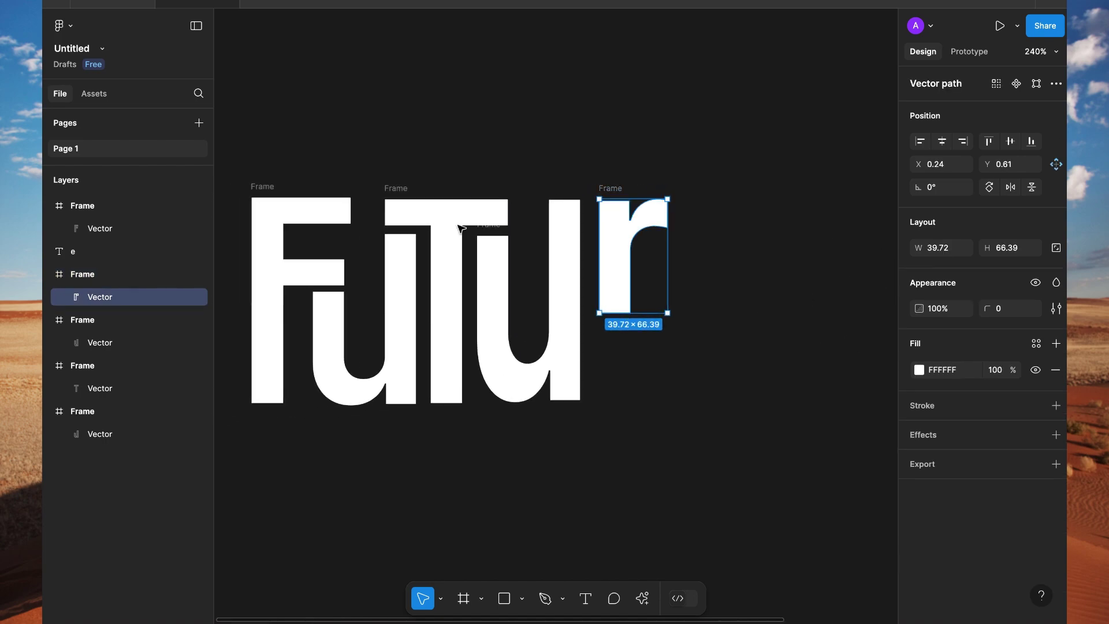
drag(622, 310, 628, 398)
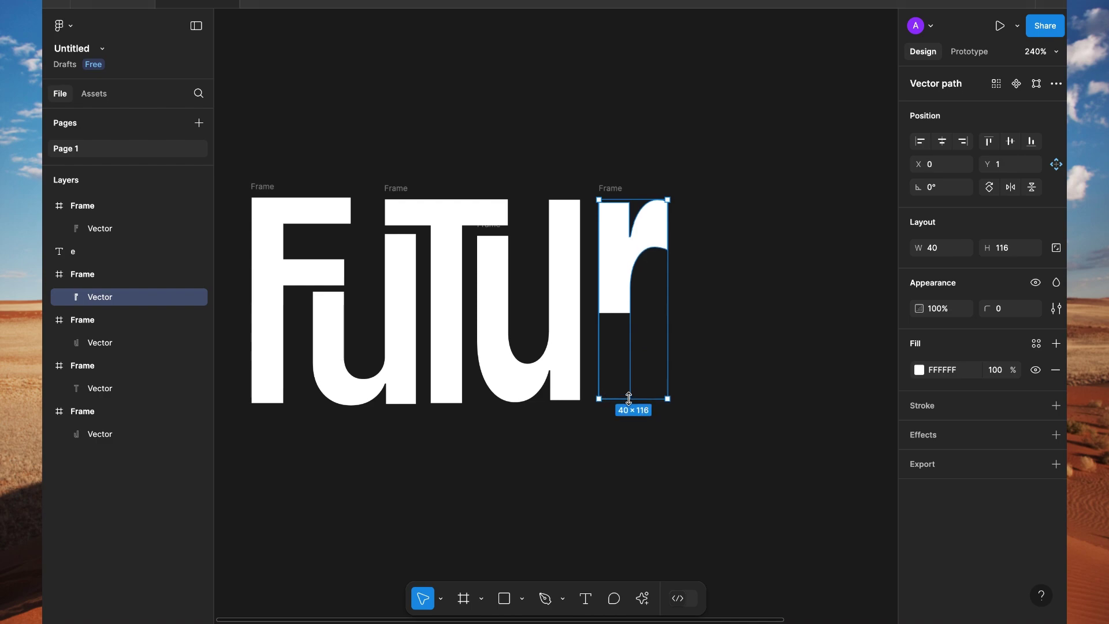
key(Up)
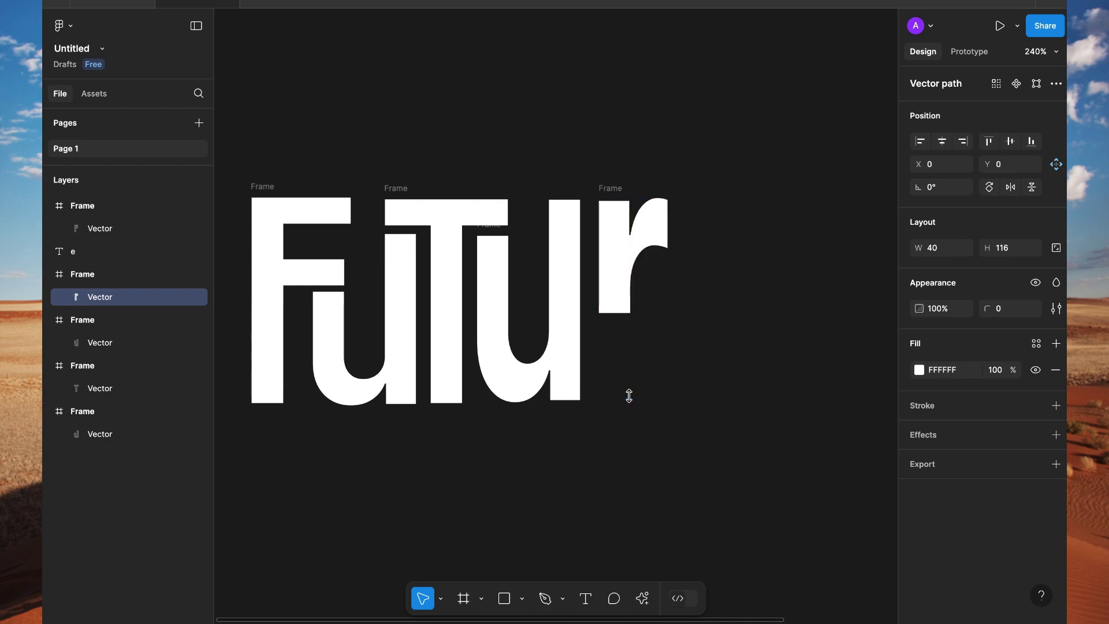
key(Up)
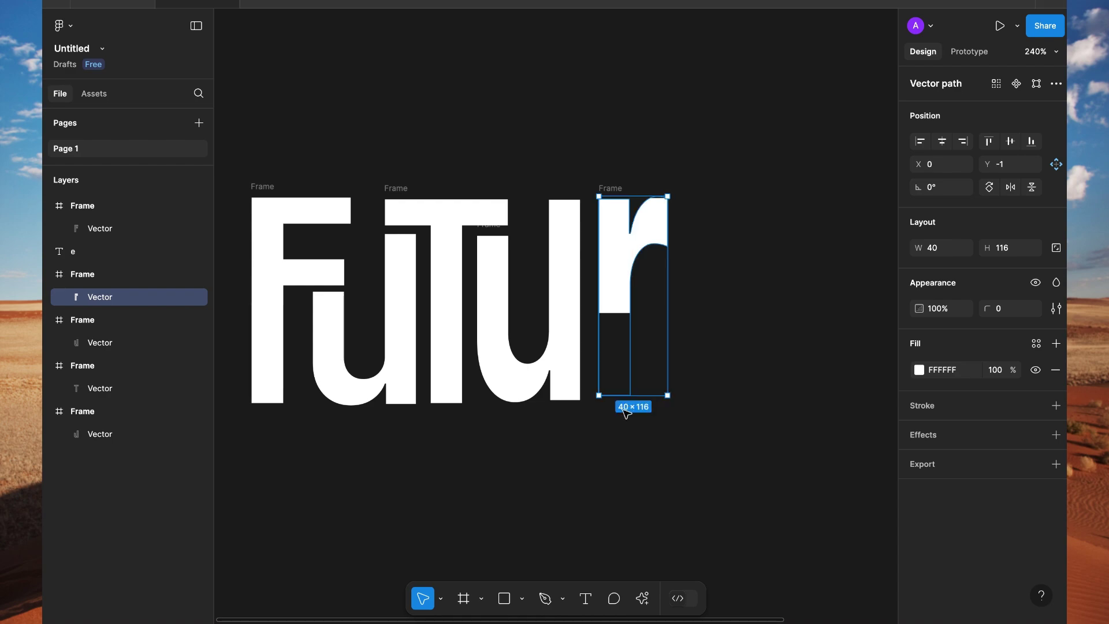
drag(617, 396, 617, 400)
double_click(618, 401)
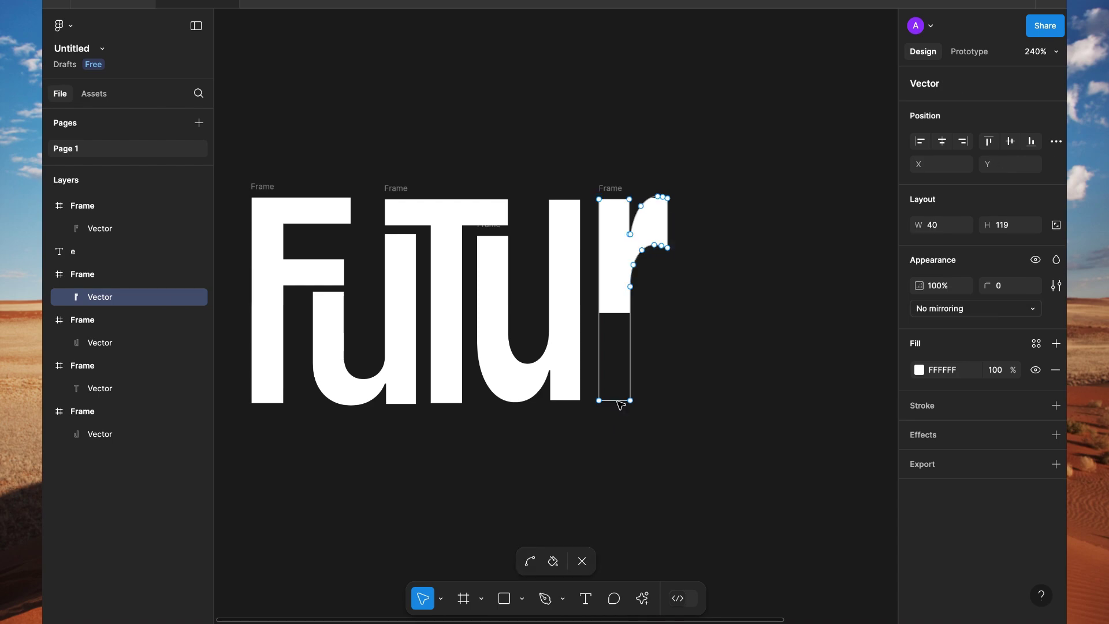
Turn off Clip content on the r's frame so its lengthened stem shows in full.
click(67, 276)
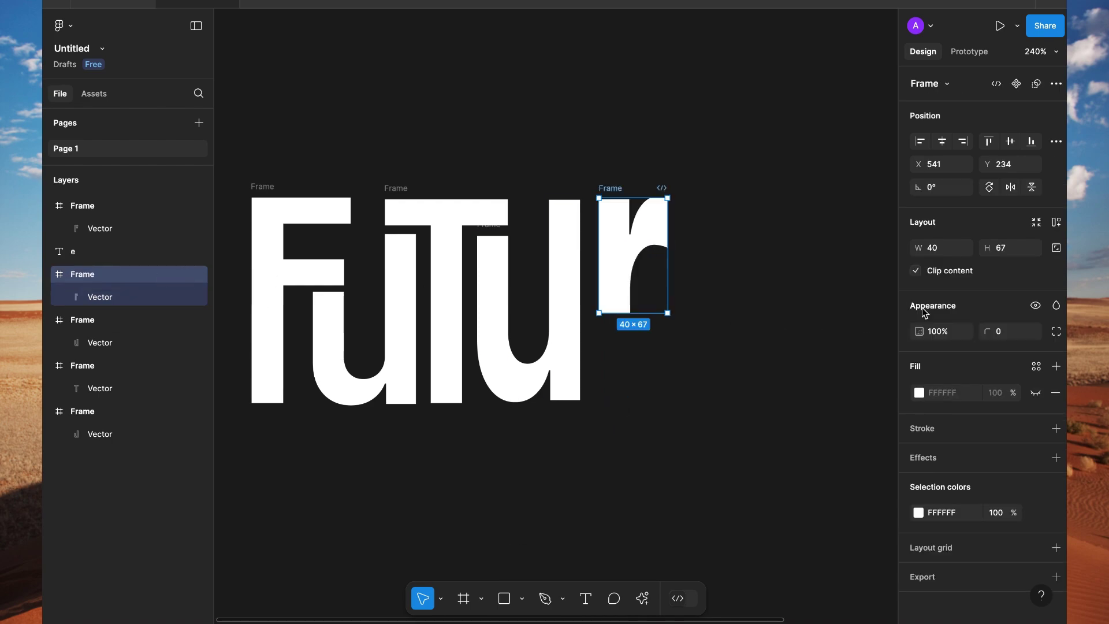
click(915, 271)
click(686, 397)
Copy the remaining text letter e as SVG.
scroll(644, 398, right, 2)
scroll(644, 397, up, 1)
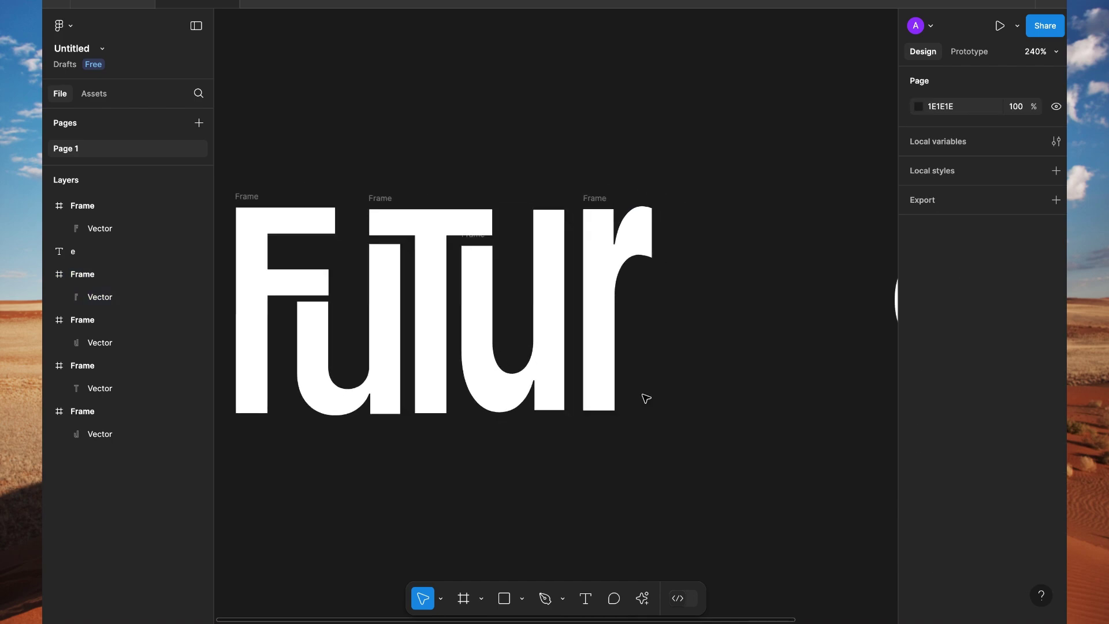
scroll(644, 398, right, 4)
scroll(644, 397, up, 1)
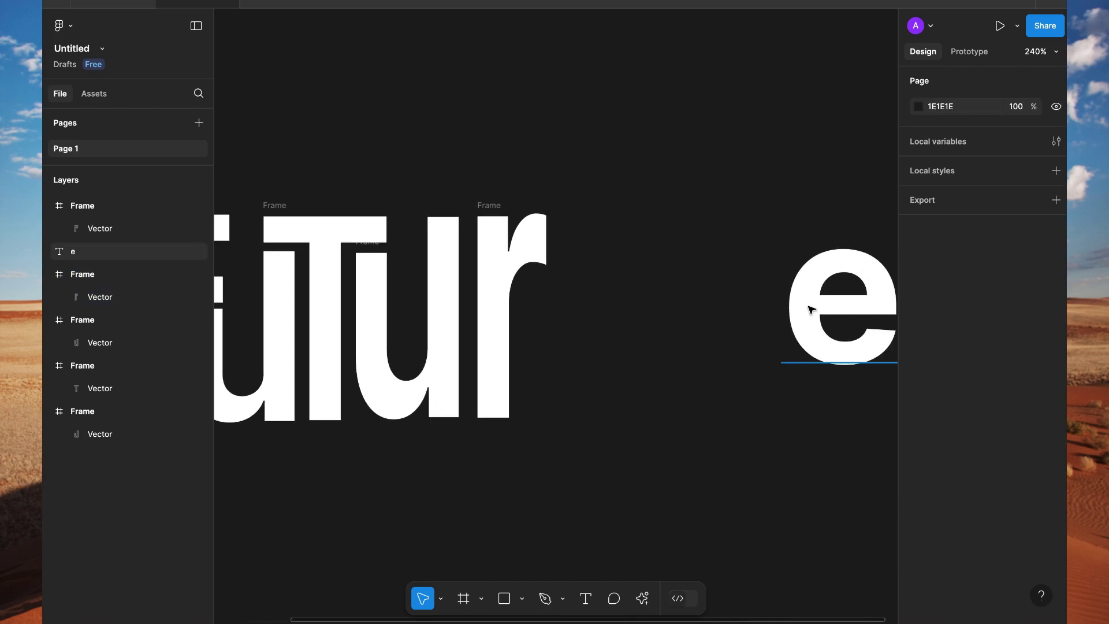
click(810, 310)
scroll(811, 310, right, 1)
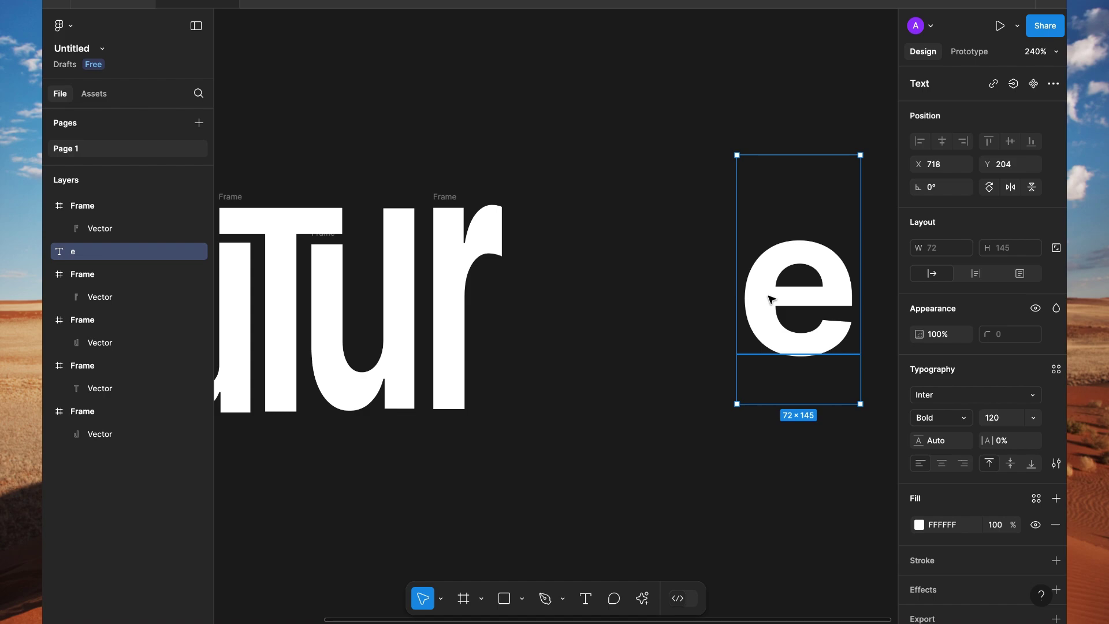
right_click(771, 302)
mouse_move(806, 228)
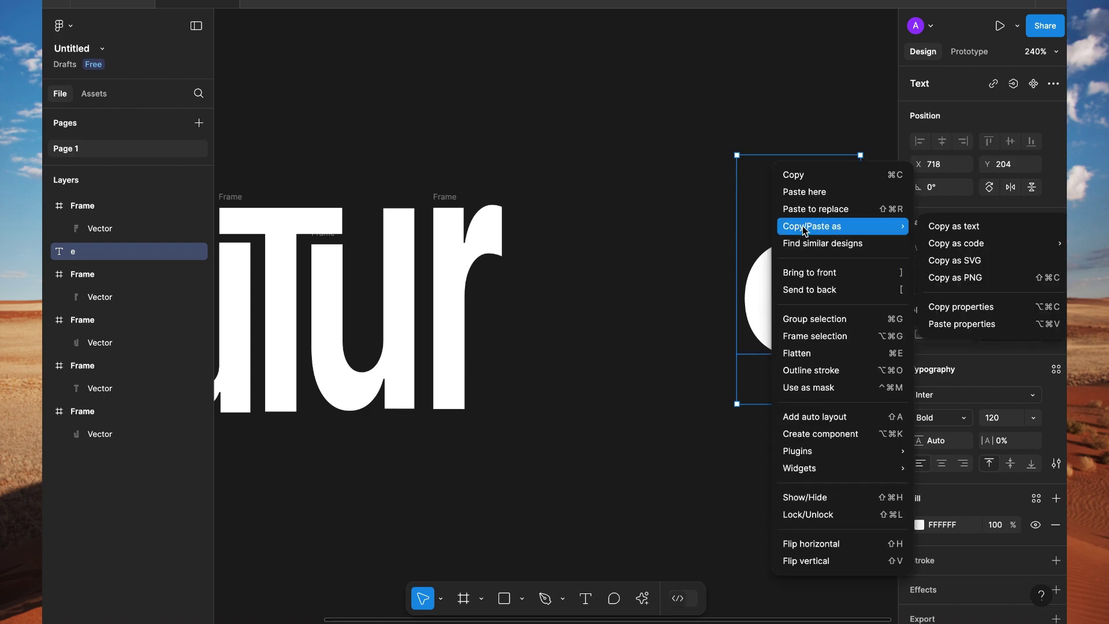
click(947, 261)
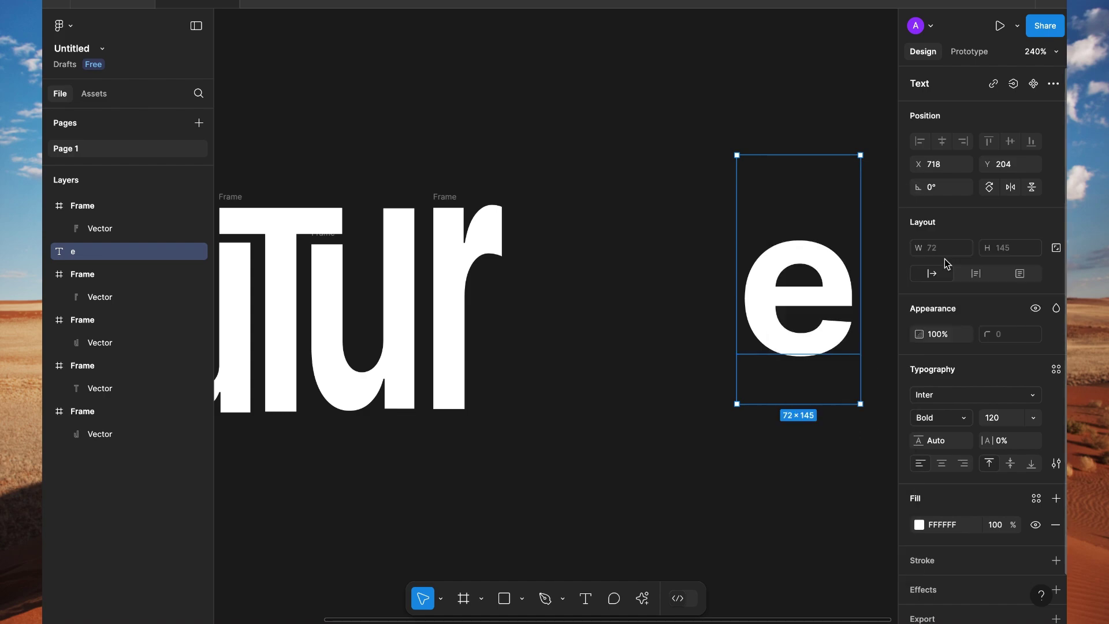
Paste the e's SVG vector version between the r and the original e, and delete the original text letter.
click(560, 325)
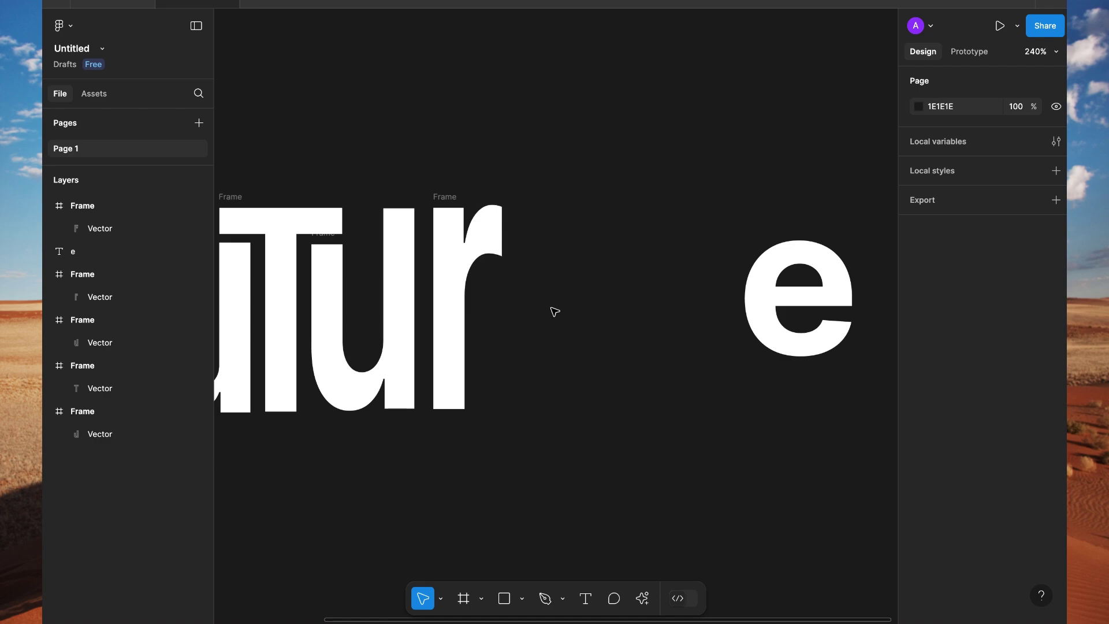
right_click(598, 311)
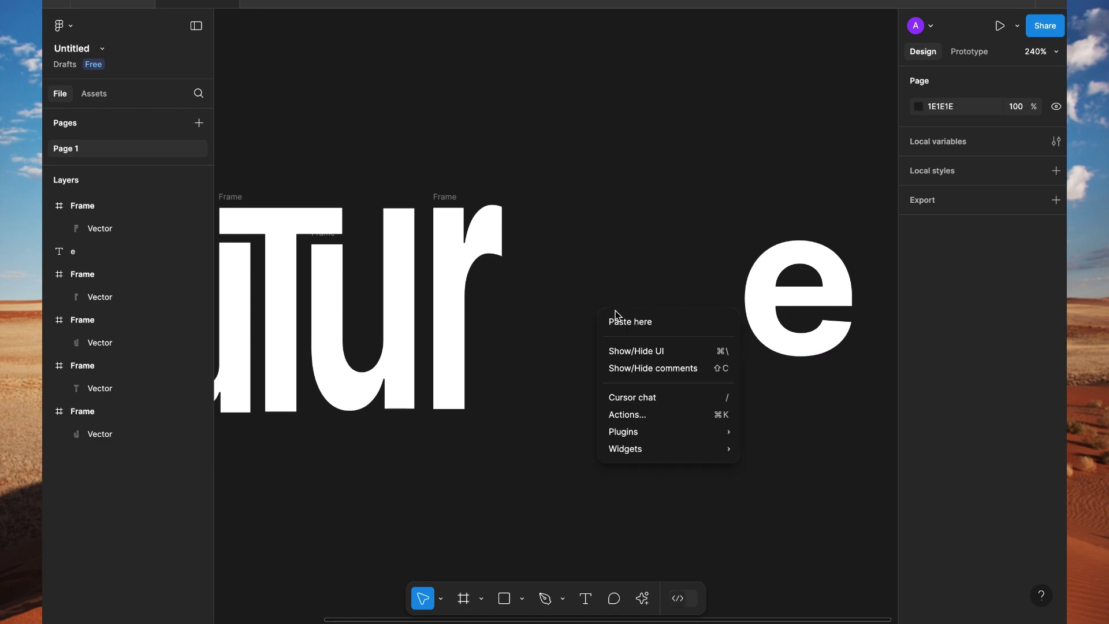
click(627, 325)
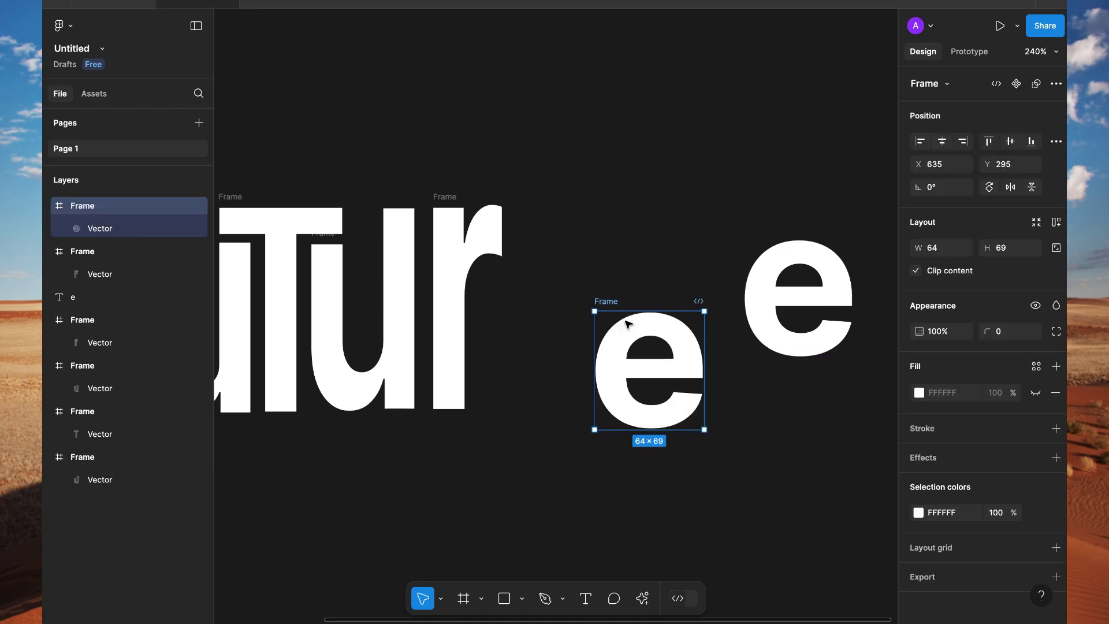
click(779, 301)
key(Delete)
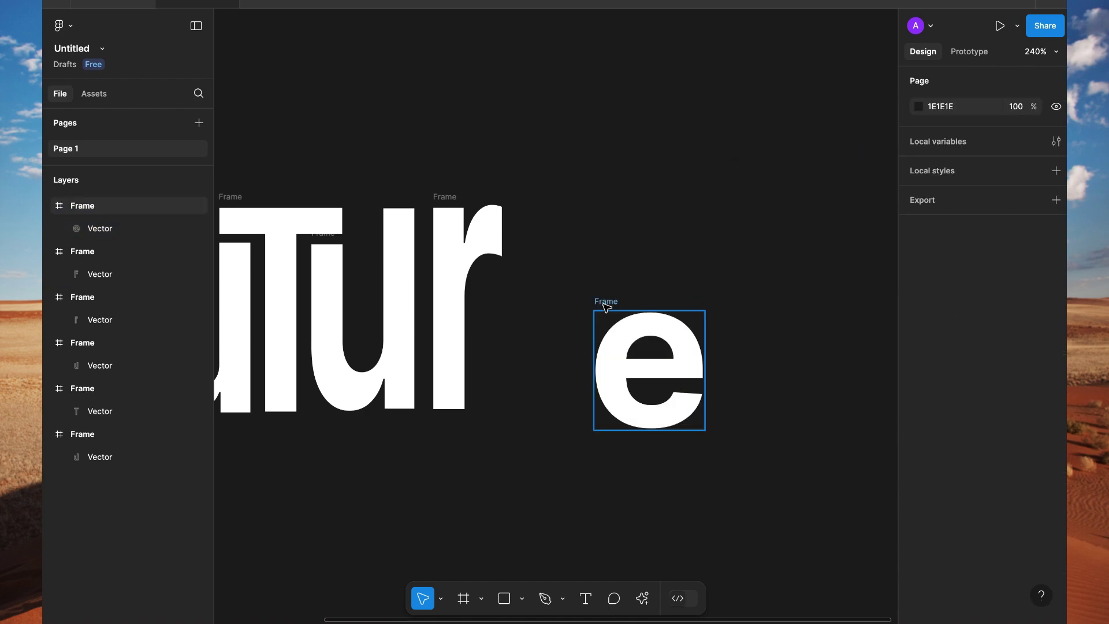
Move the e's frame beneath the r's arm, beside its stem, at X 564, Y 274.
drag(634, 344, 513, 303)
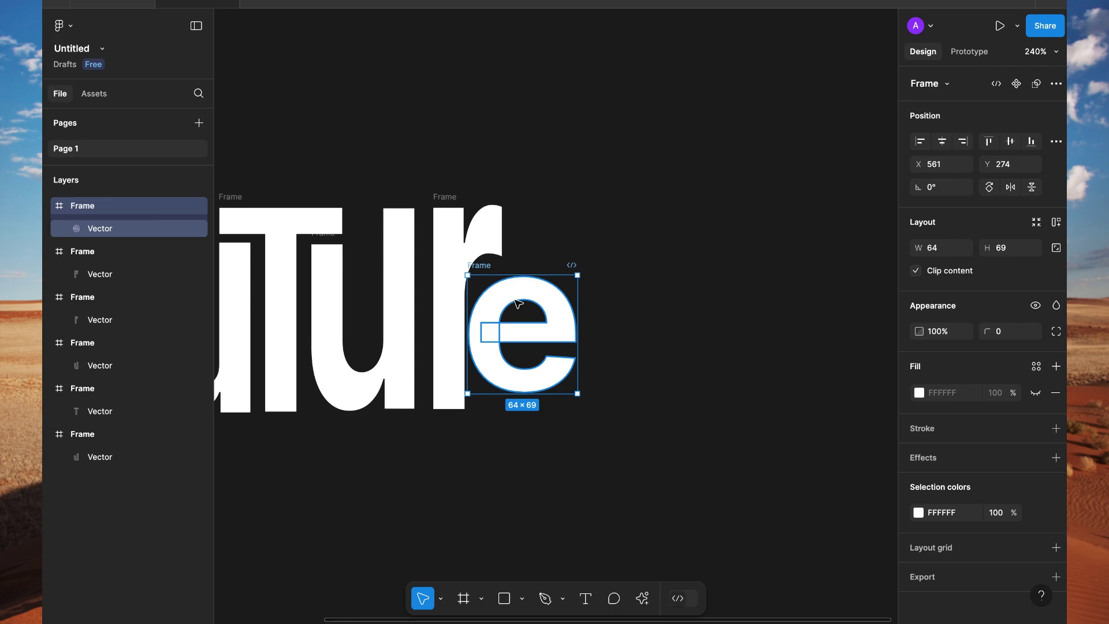
scroll(586, 306, left, 10)
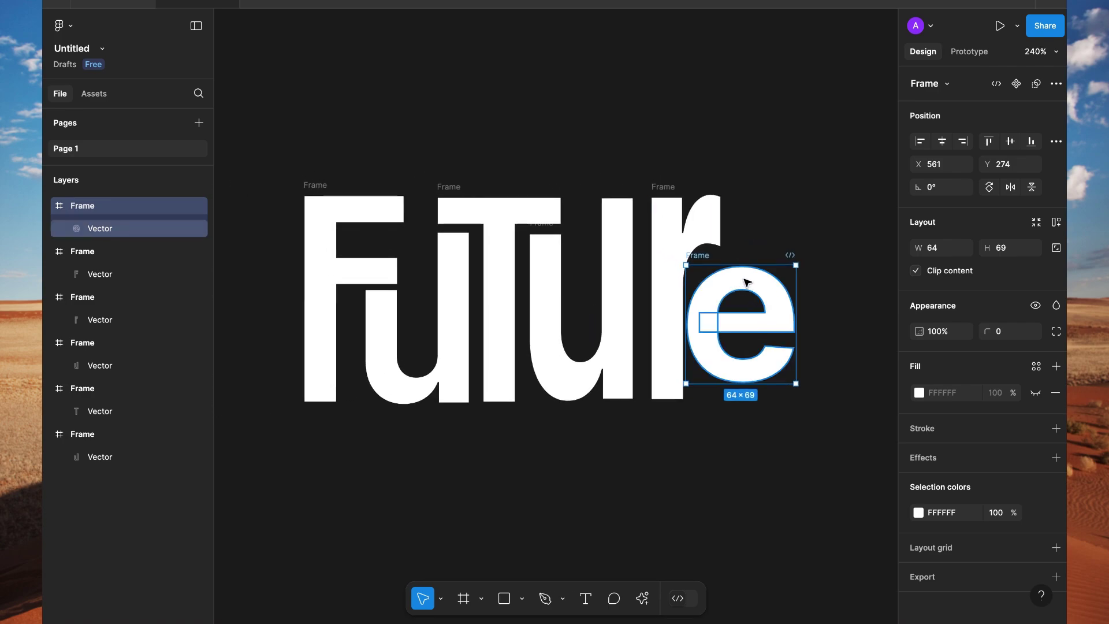
click(784, 234)
click(765, 286)
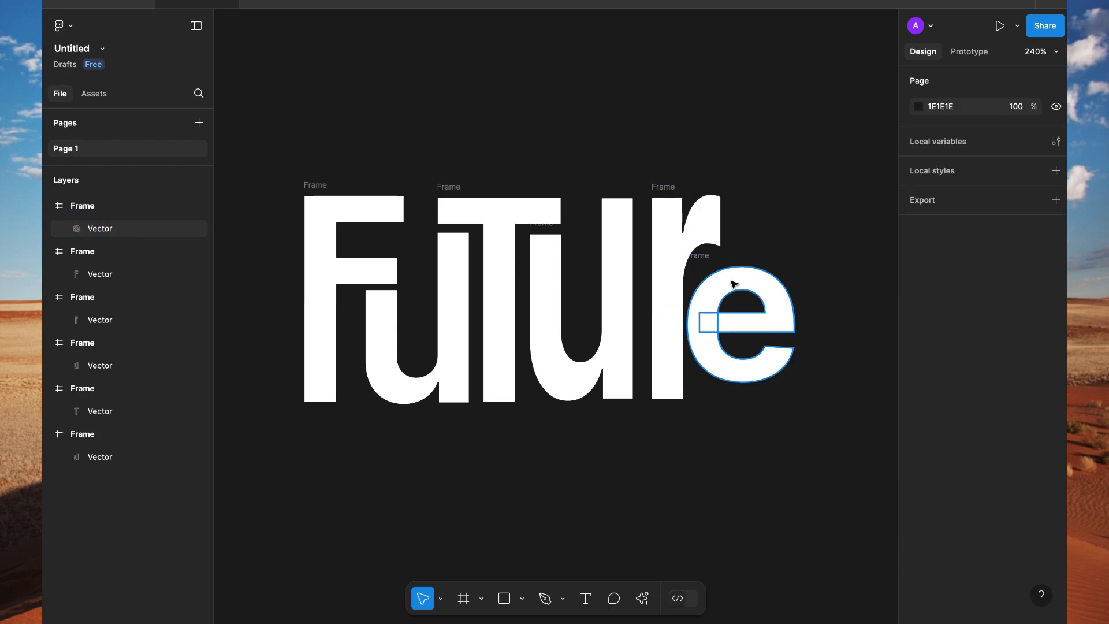
click(703, 256)
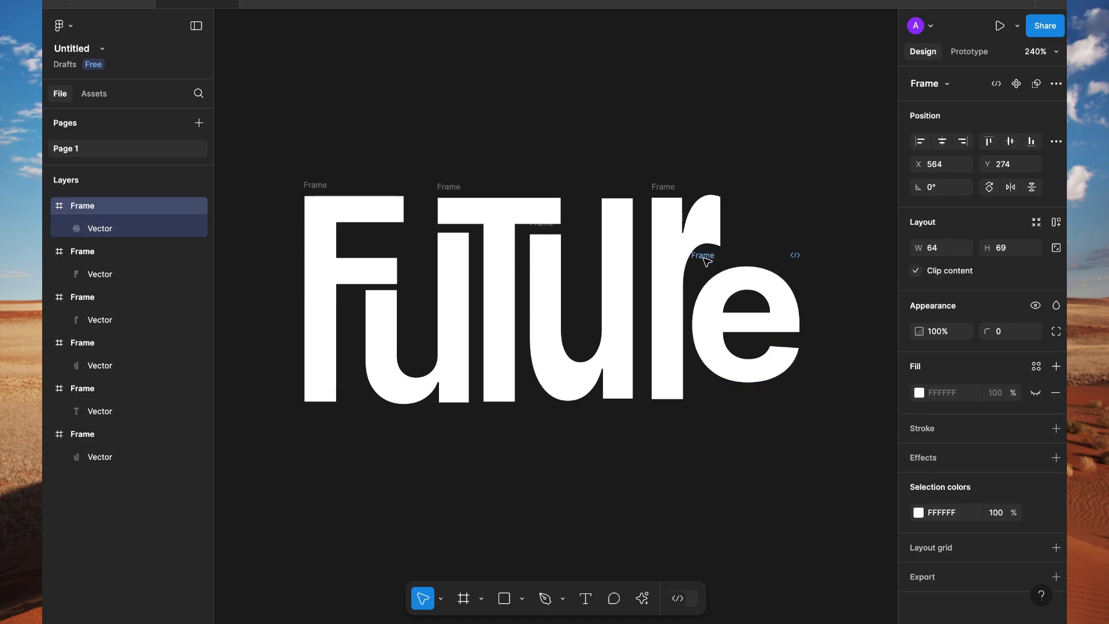
Extend the r's arm over the e by moving its two end points to the right, making the vector 75 wide.
click(715, 230)
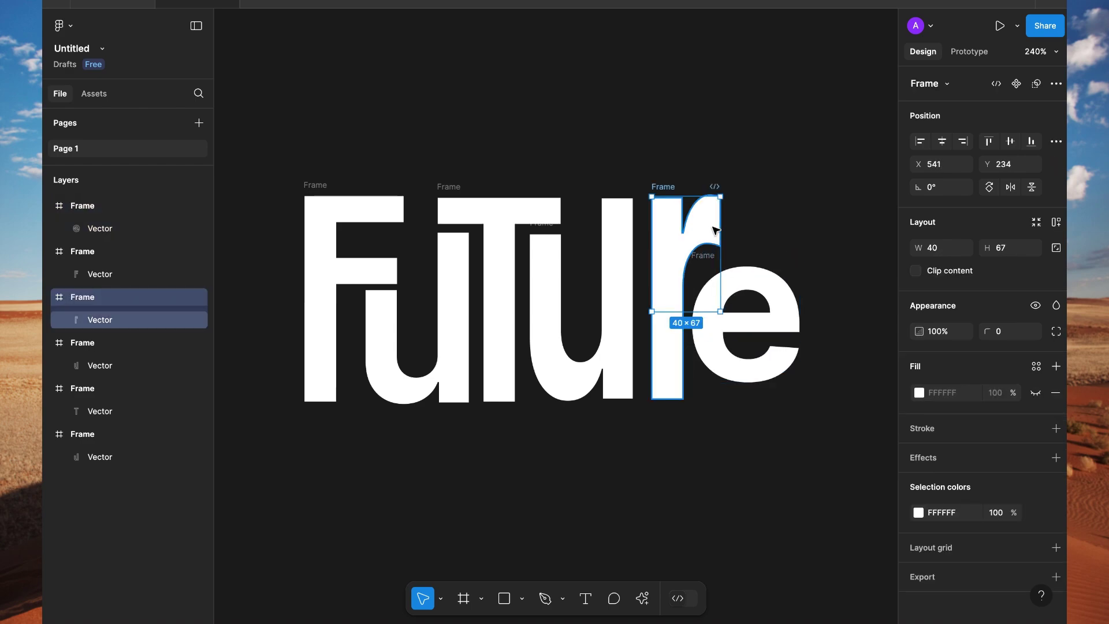
double_click(715, 231)
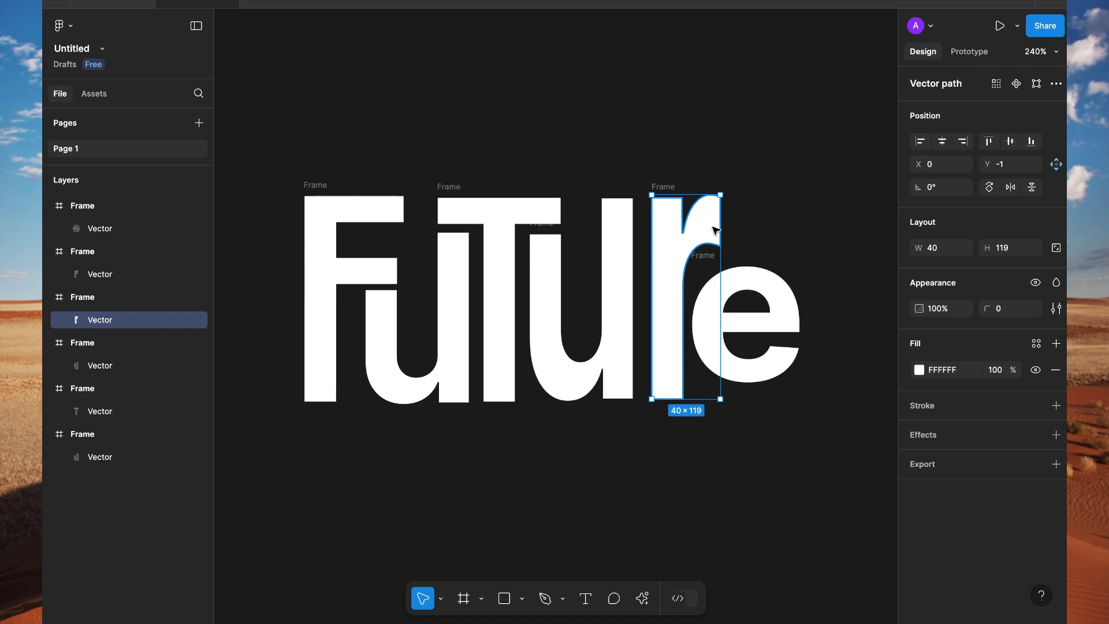
double_click(716, 229)
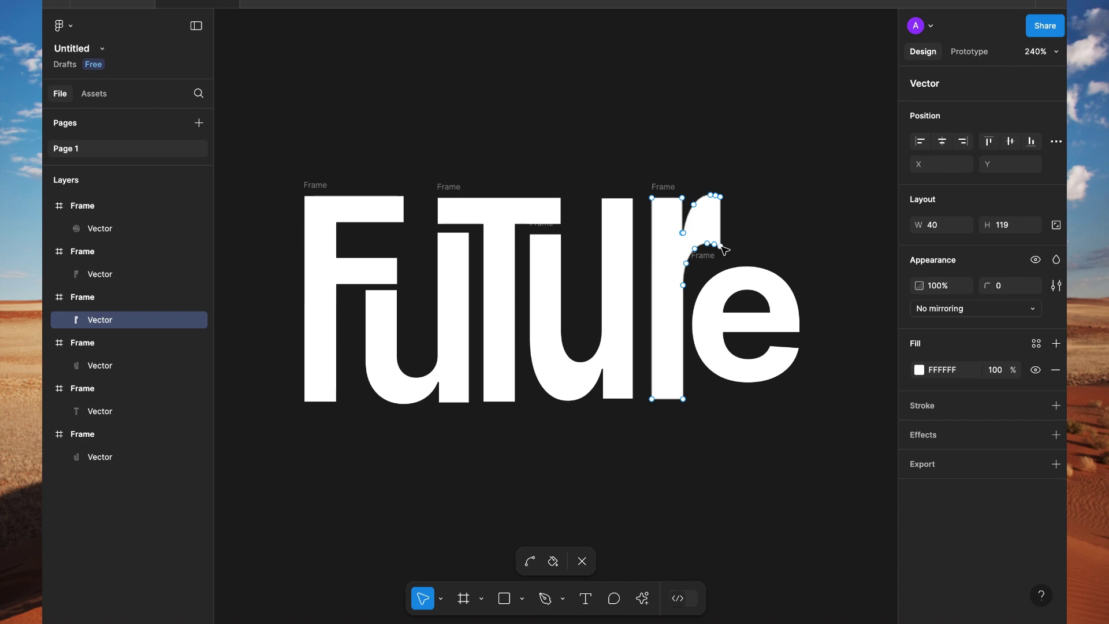
click(720, 246)
shift+click(720, 197)
drag(726, 222, 783, 212)
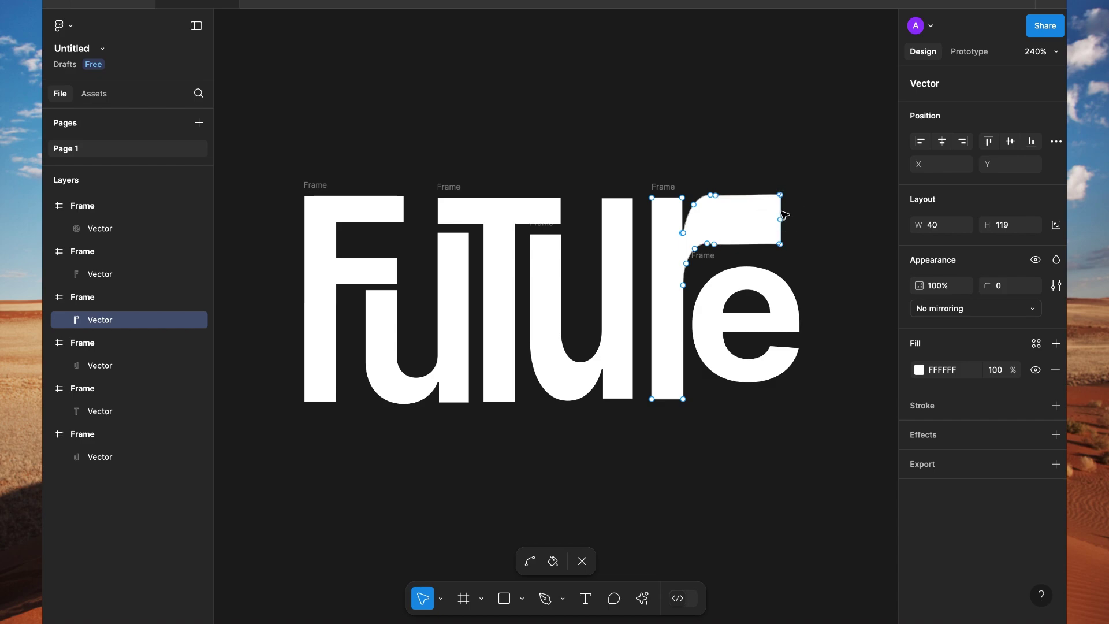
key(Escape)
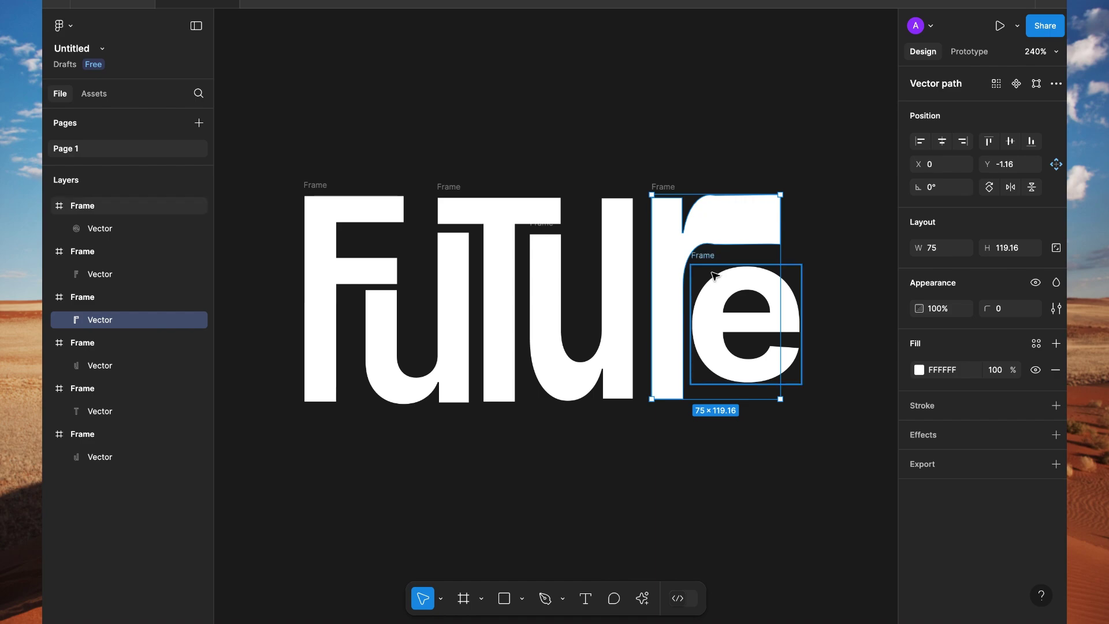
scroll(714, 274, up, 5)
scroll(714, 274, right, 5)
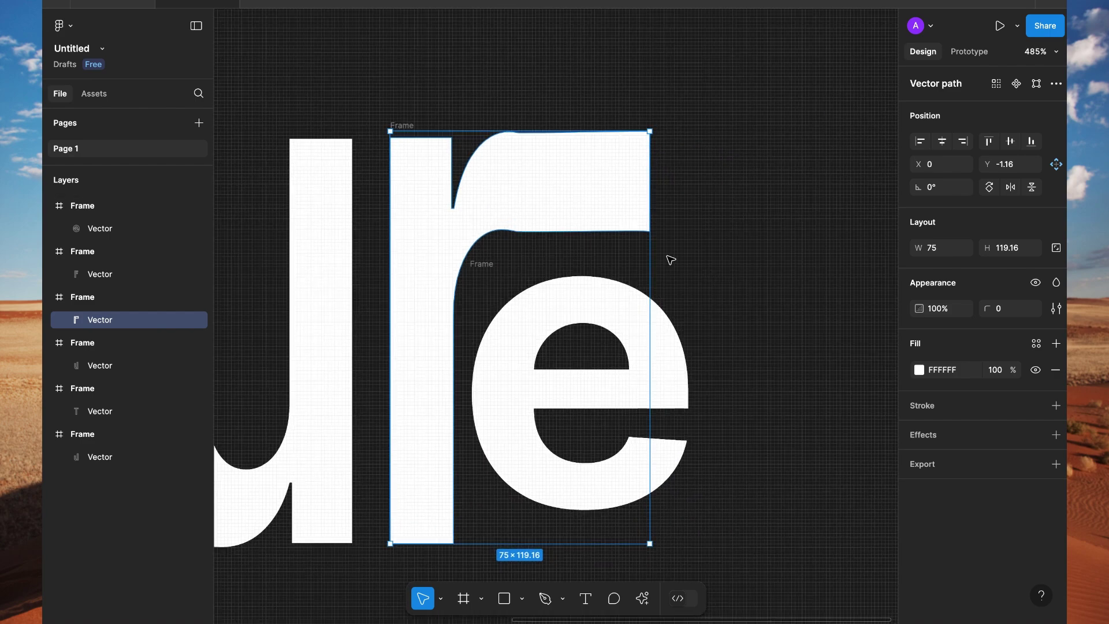
Delete the two anchor points on the underside of the r's arm, nearest the inner bend.
double_click(547, 226)
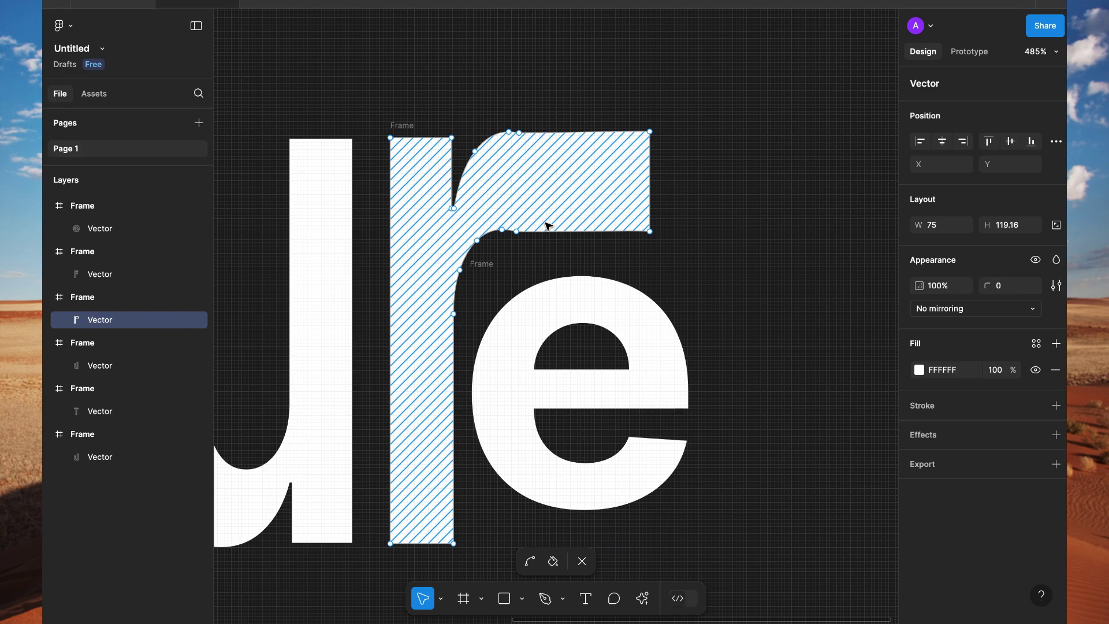
click(517, 231)
drag(521, 234, 519, 231)
click(519, 233)
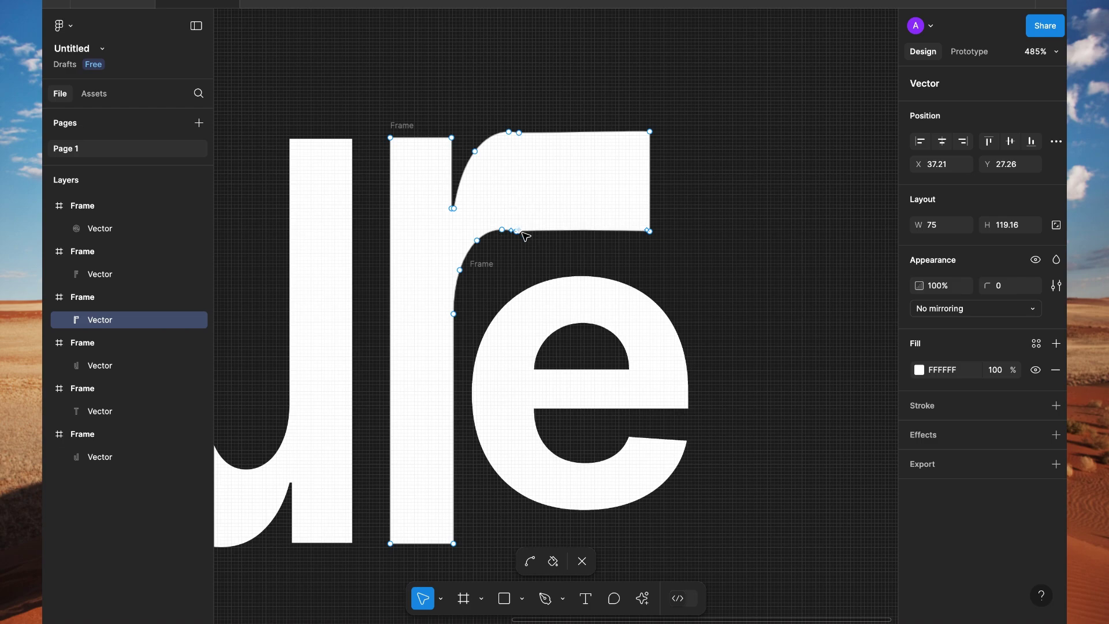
scroll(523, 234, up, 5)
drag(516, 230, 514, 233)
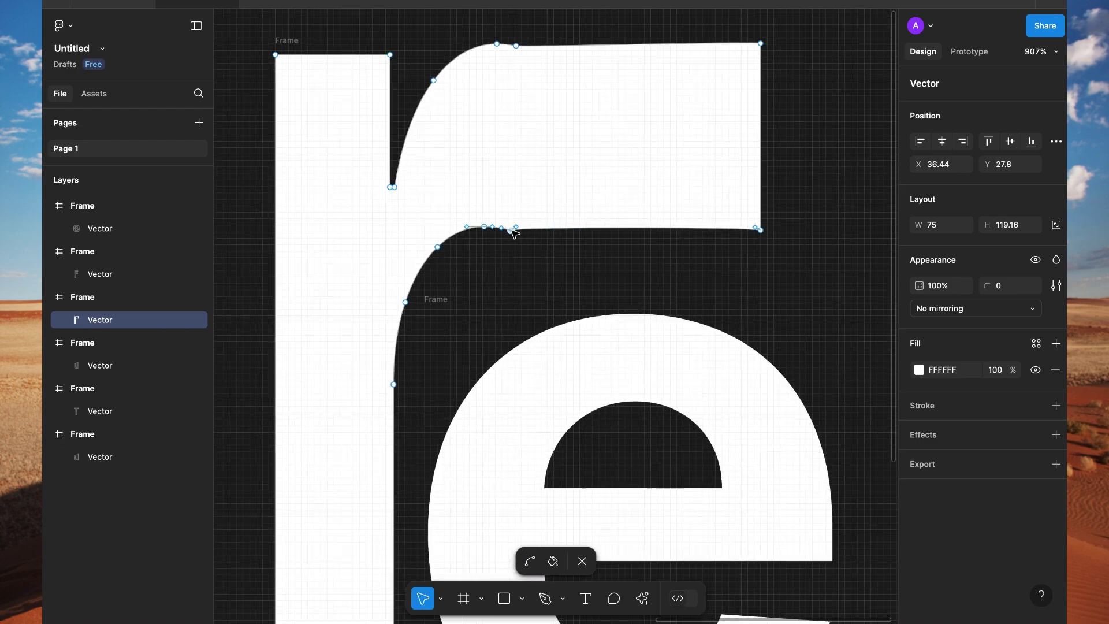
key(Delete)
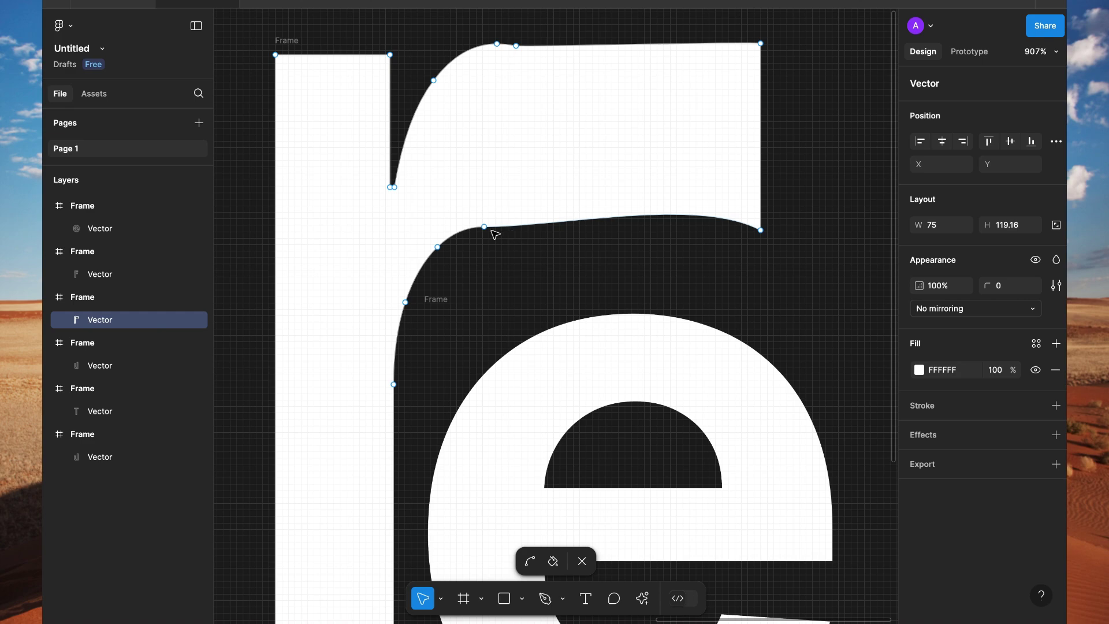
click(484, 227)
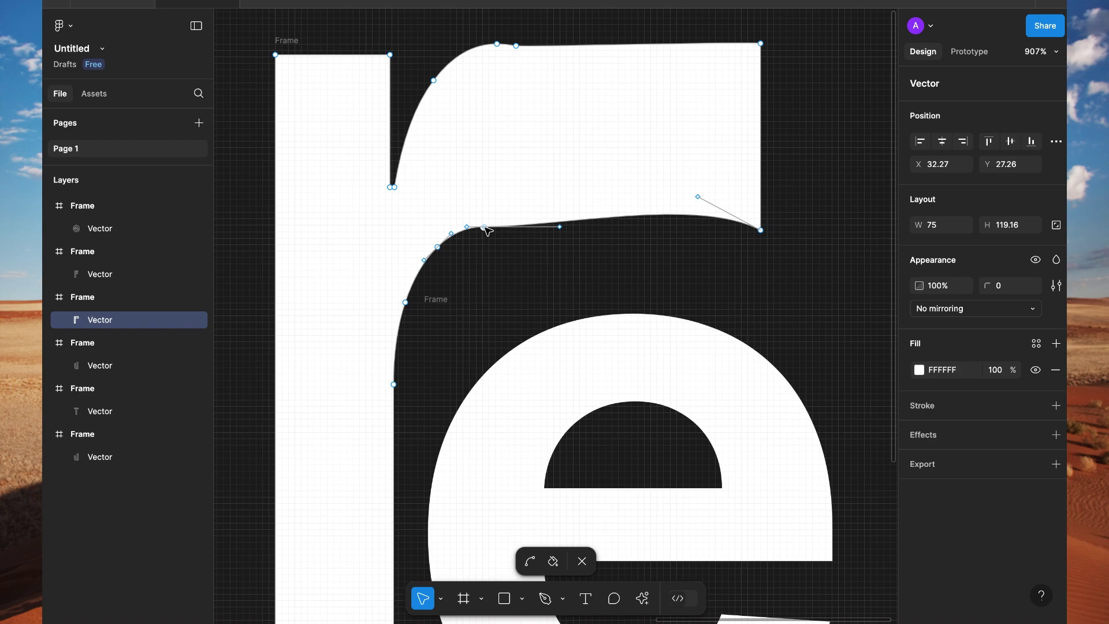
key(Delete)
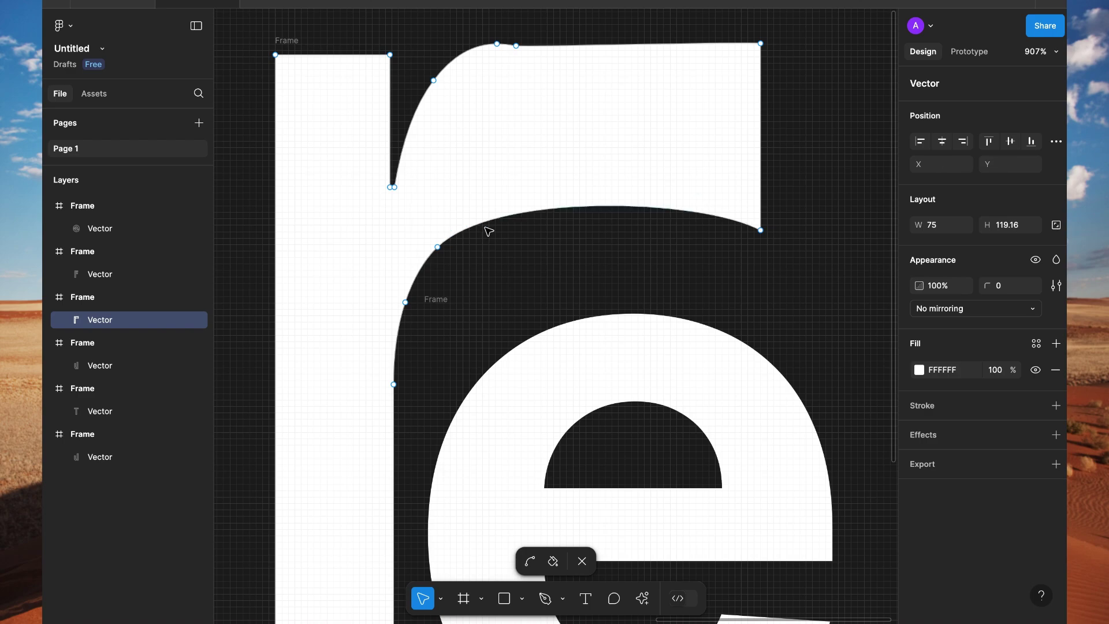
Remove the two remaining anchor points of the r's inner bend so one smooth arc runs from the stem to the arm's end.
scroll(488, 231, up, 2)
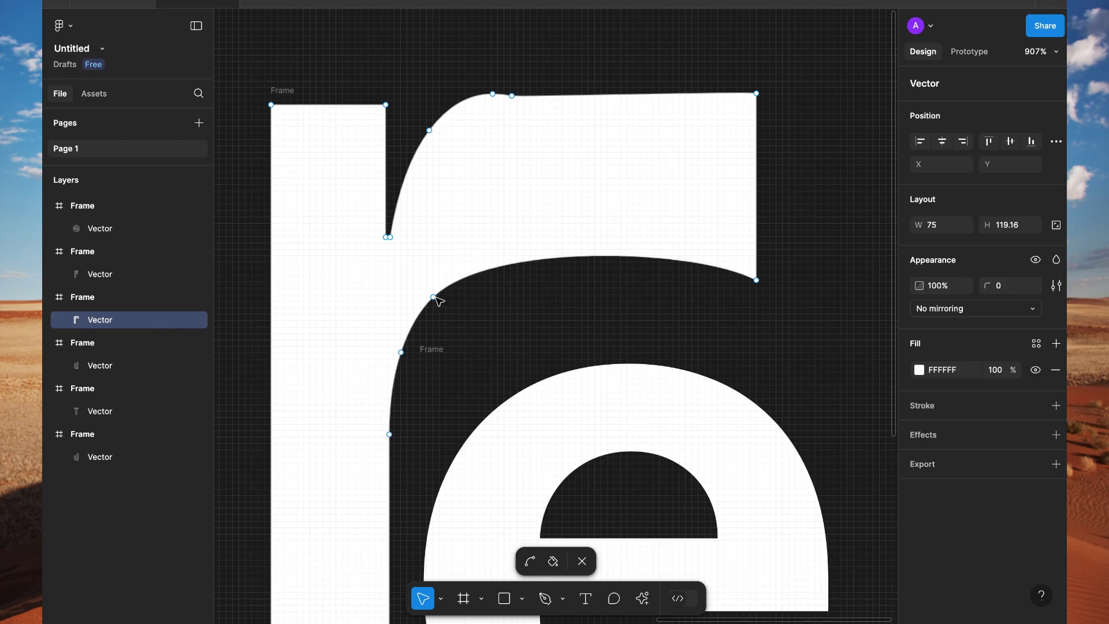
click(434, 297)
drag(436, 298, 446, 298)
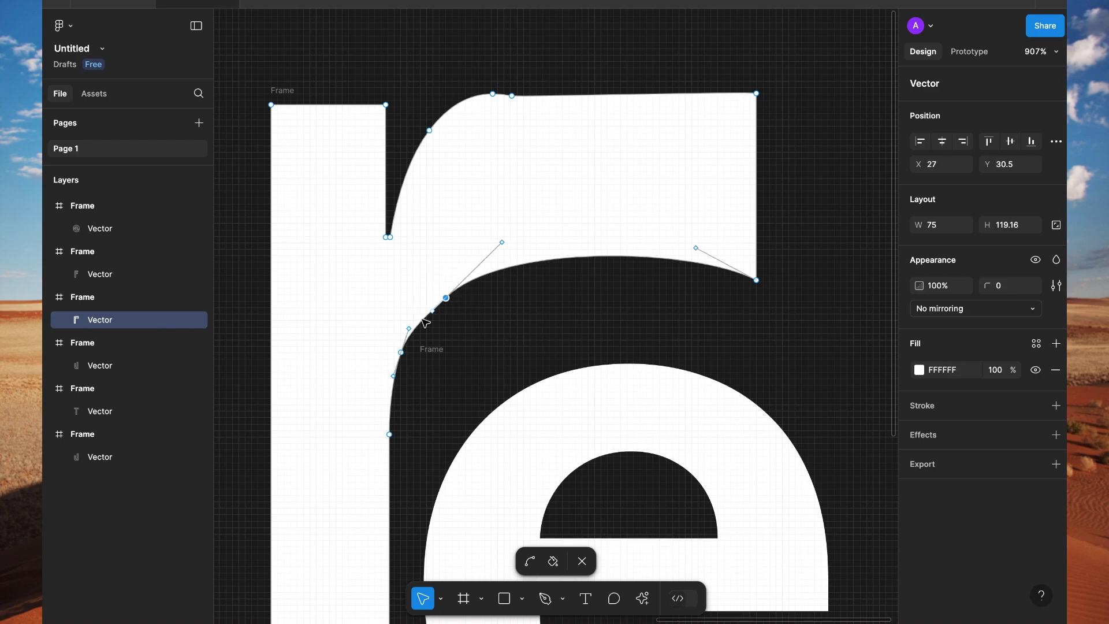
click(404, 350)
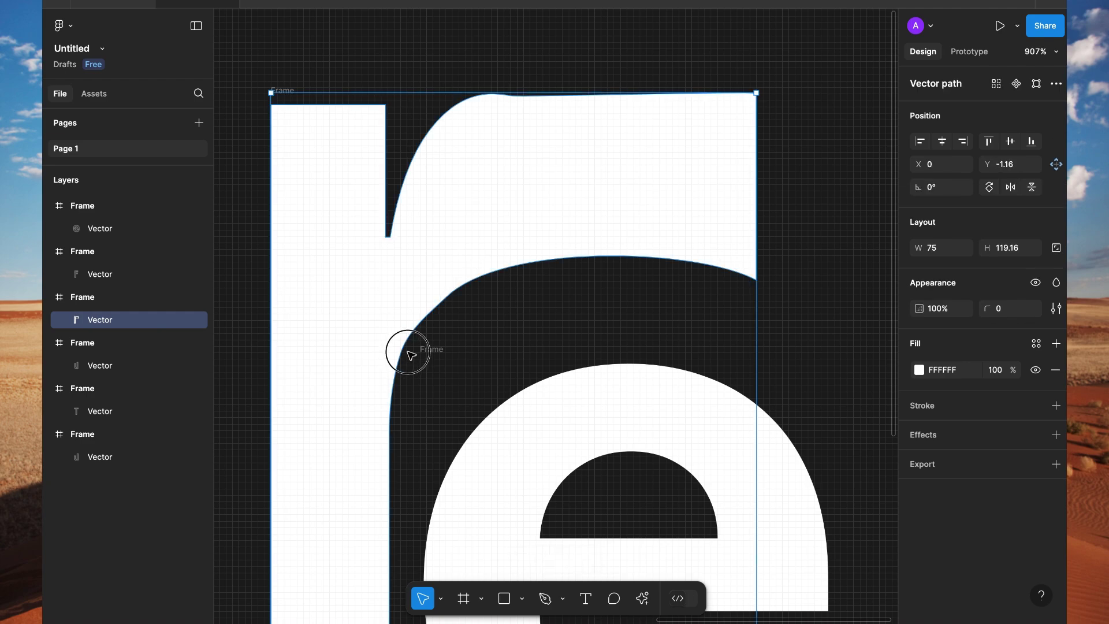
double_click(411, 334)
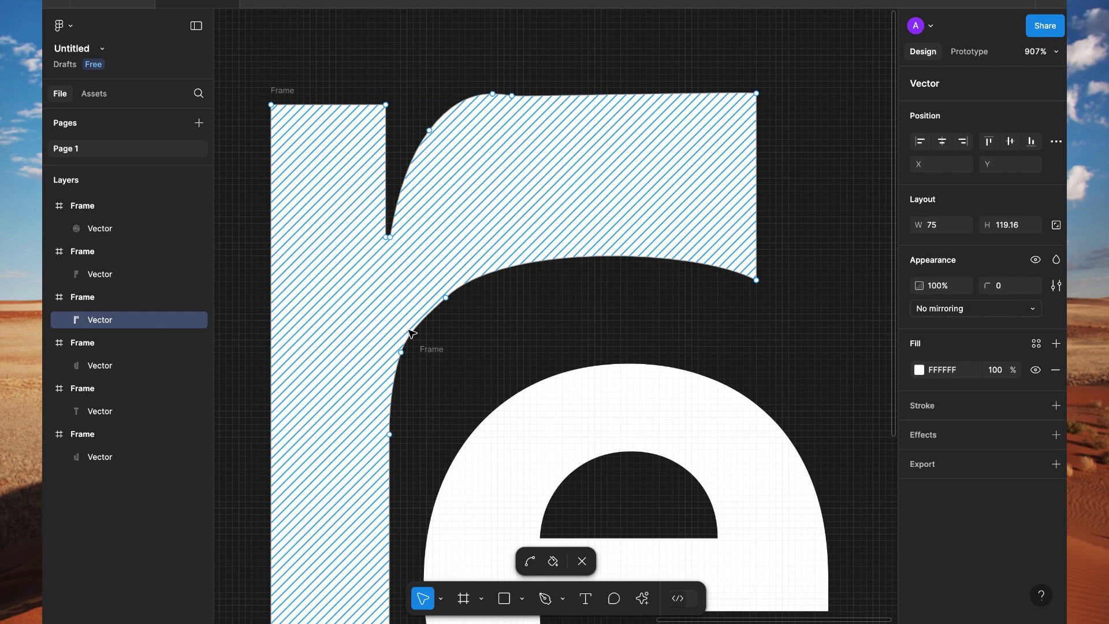
click(404, 350)
drag(404, 350, 421, 322)
scroll(547, 300, right, 1)
scroll(547, 300, down, 1)
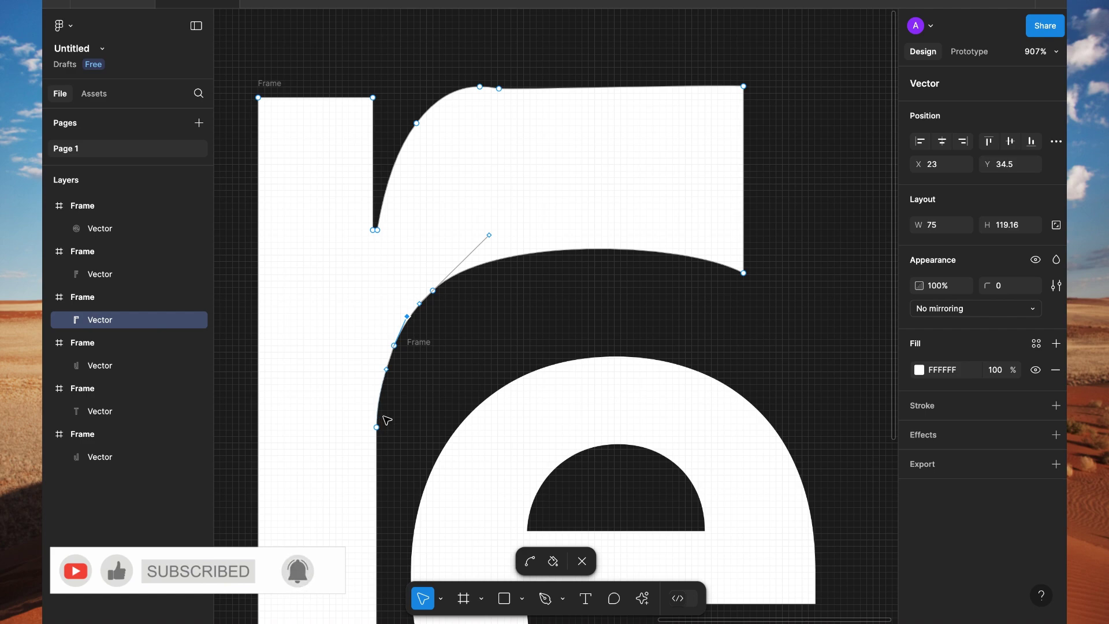
key(Delete)
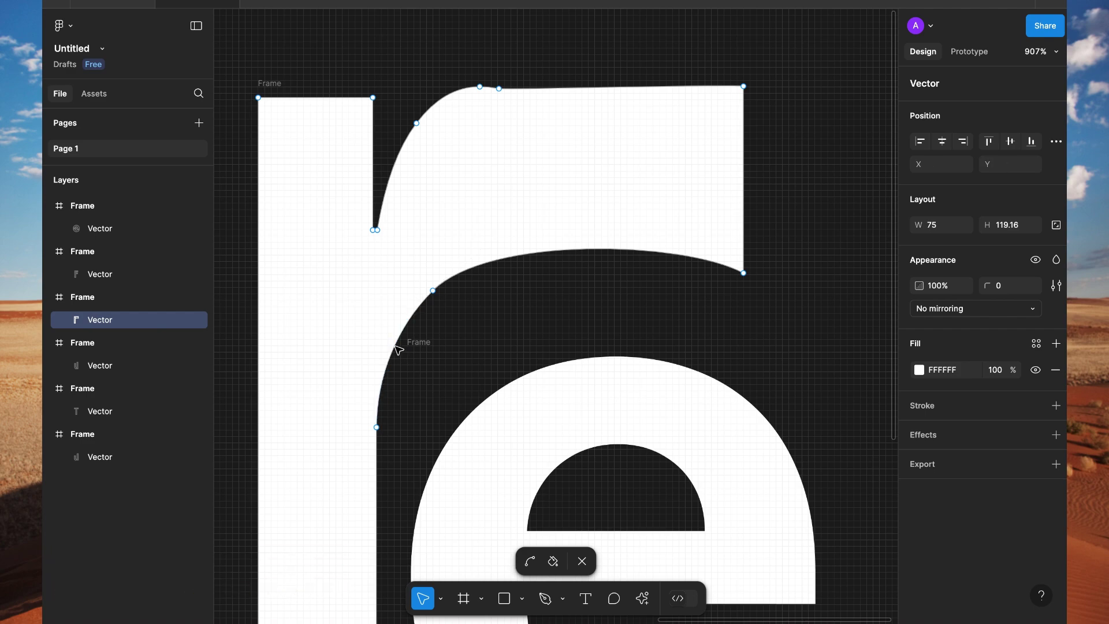
click(433, 291)
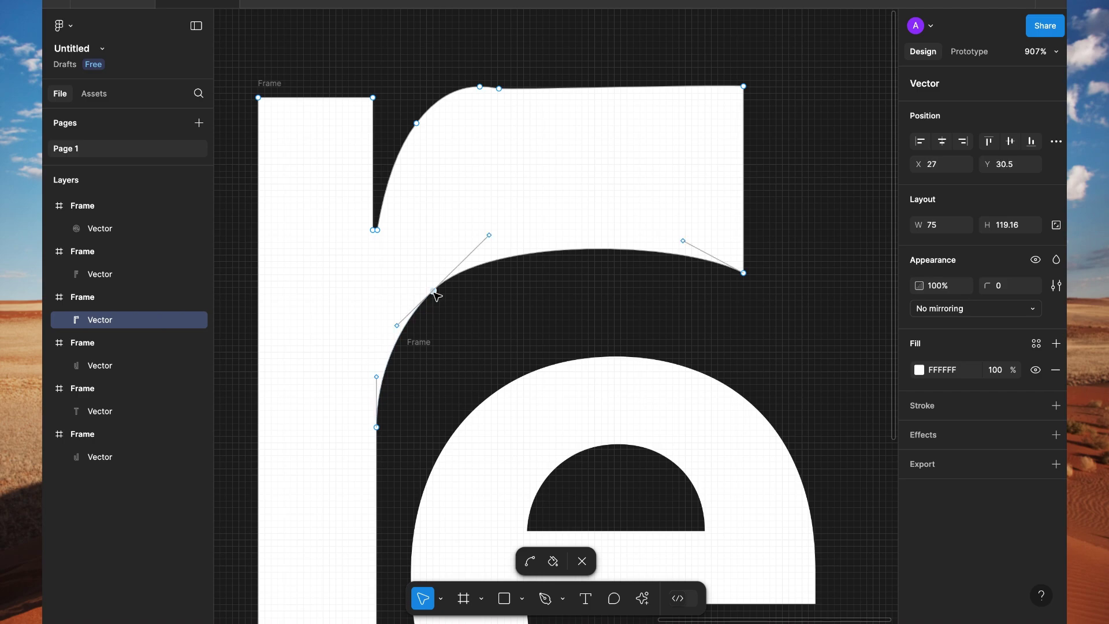
key(Delete)
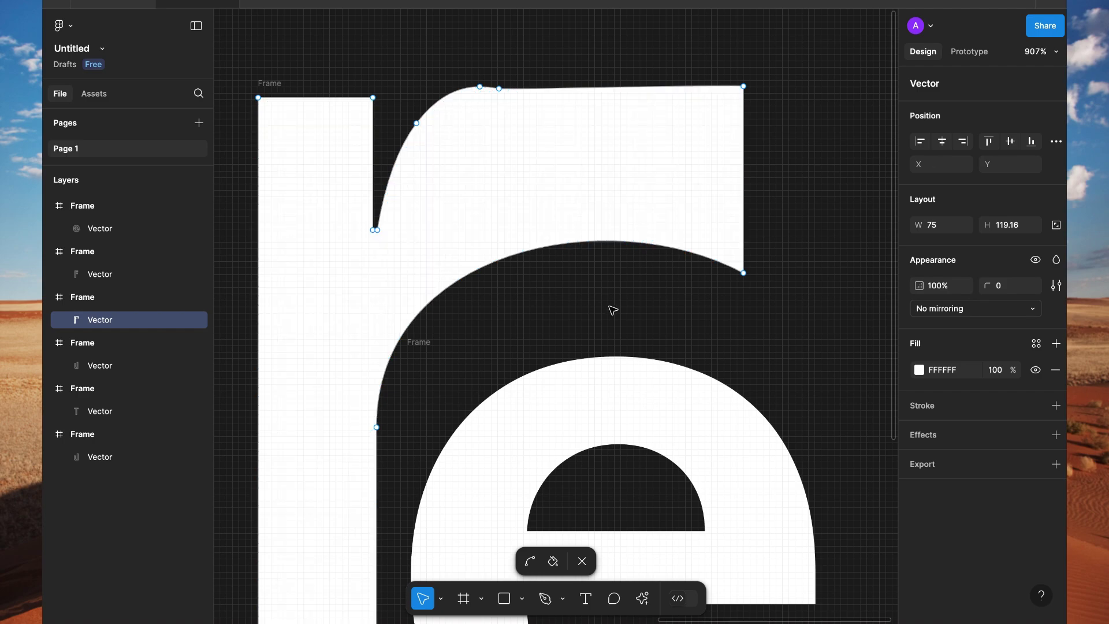
Bend the r's stem around the e by giving the inner arc's lower point handles mirrored in angle and length.
scroll(613, 310, down, 5)
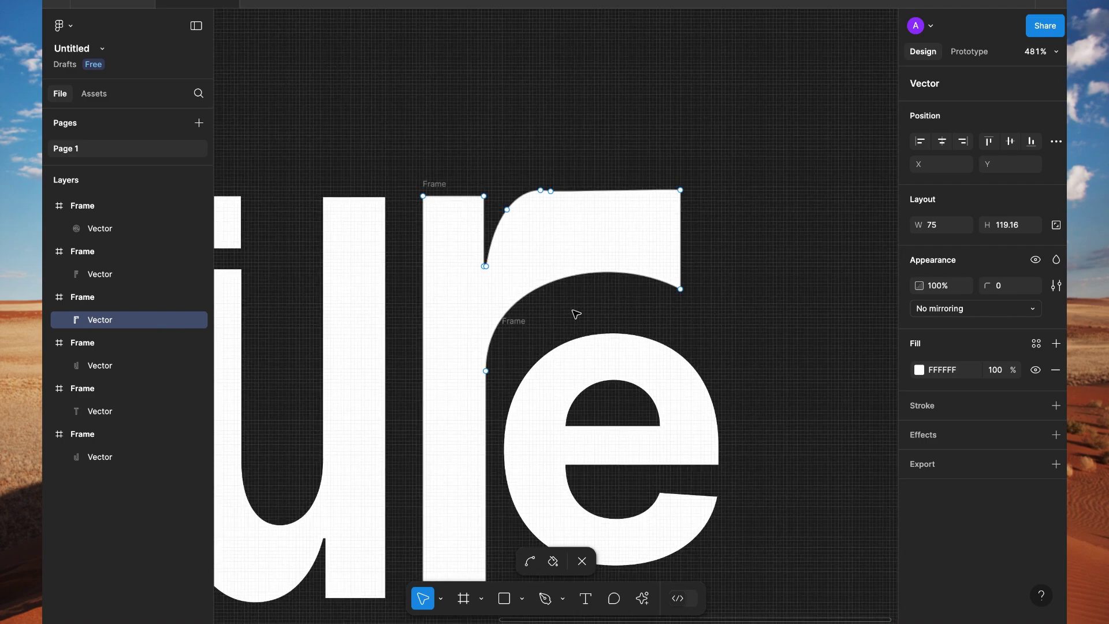
click(487, 372)
click(488, 278)
mouse_move(490, 281)
mouse_down()
mouse_move(519, 276)
mouse_move(512, 271)
mouse_up()
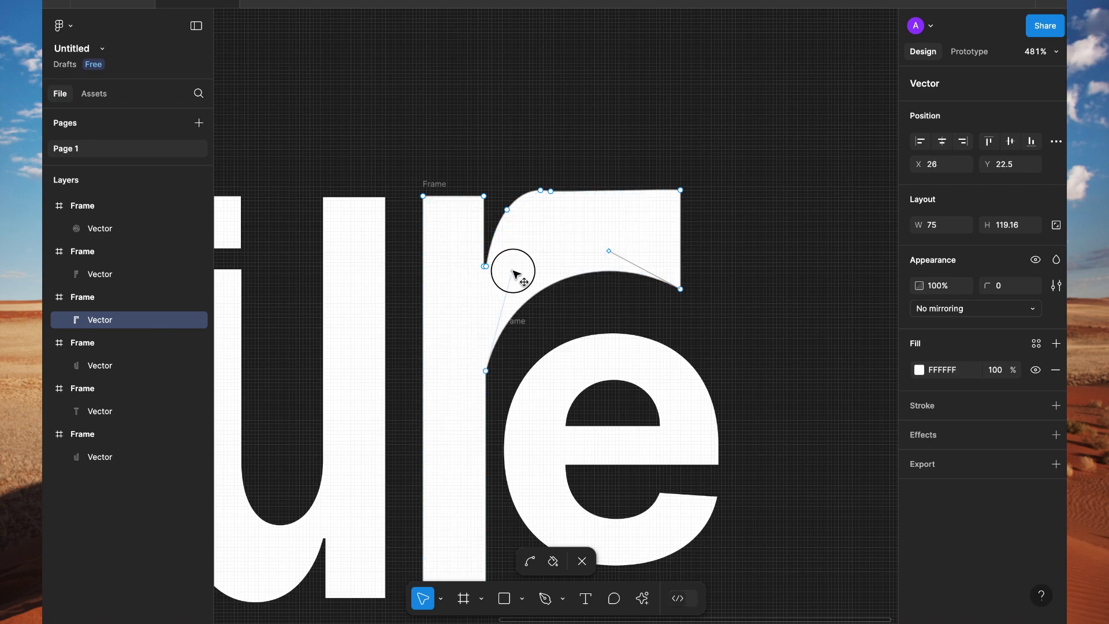
click(530, 561)
drag(485, 367, 489, 376)
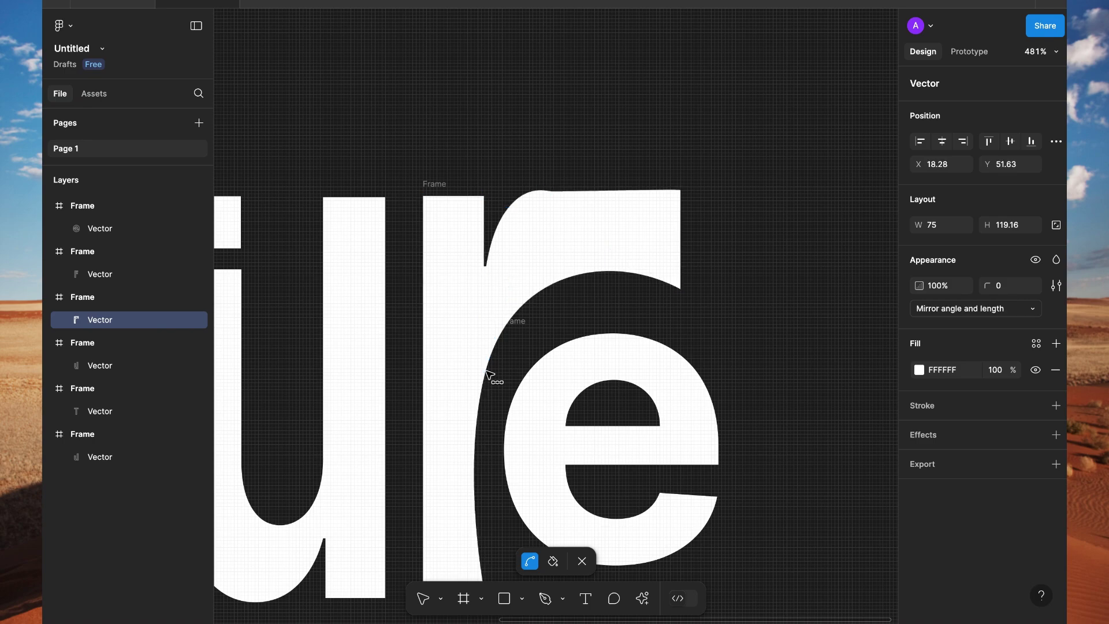
scroll(503, 406, down, 3)
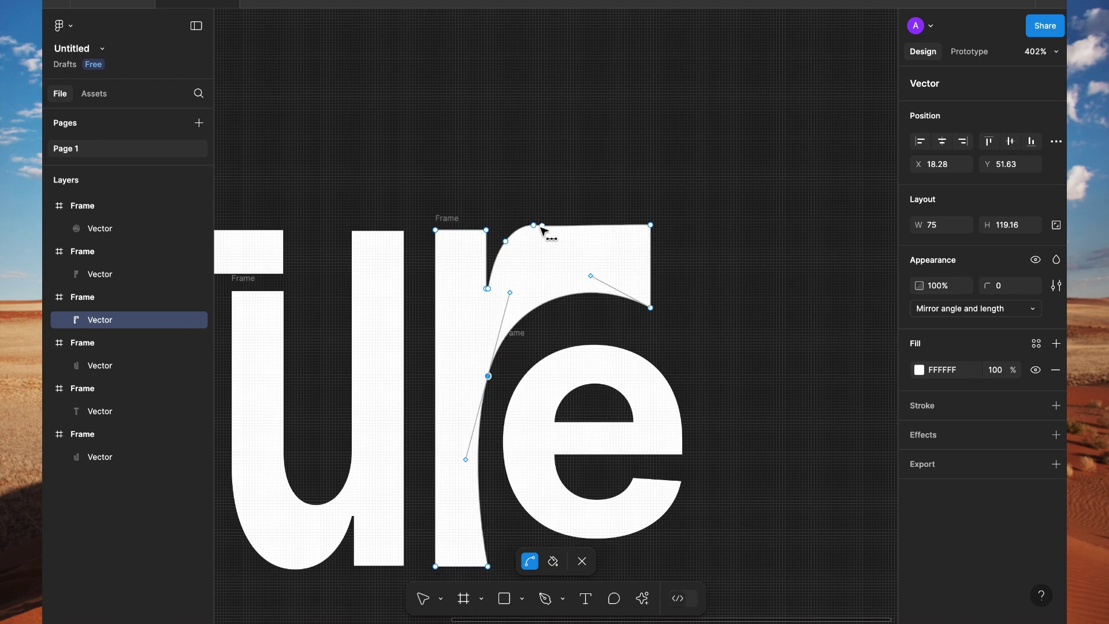
Delete the anchor point where the outer bend meets the upper edge of the r's arm, keeping the adjacent point at X 37.21.
scroll(543, 231, up, 3)
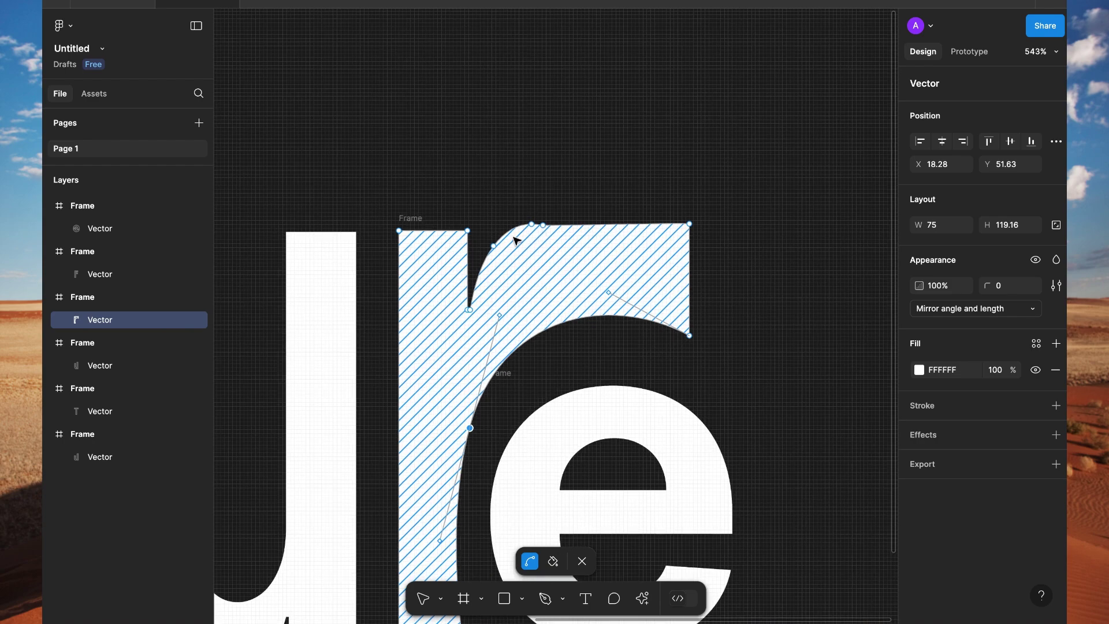
click(532, 225)
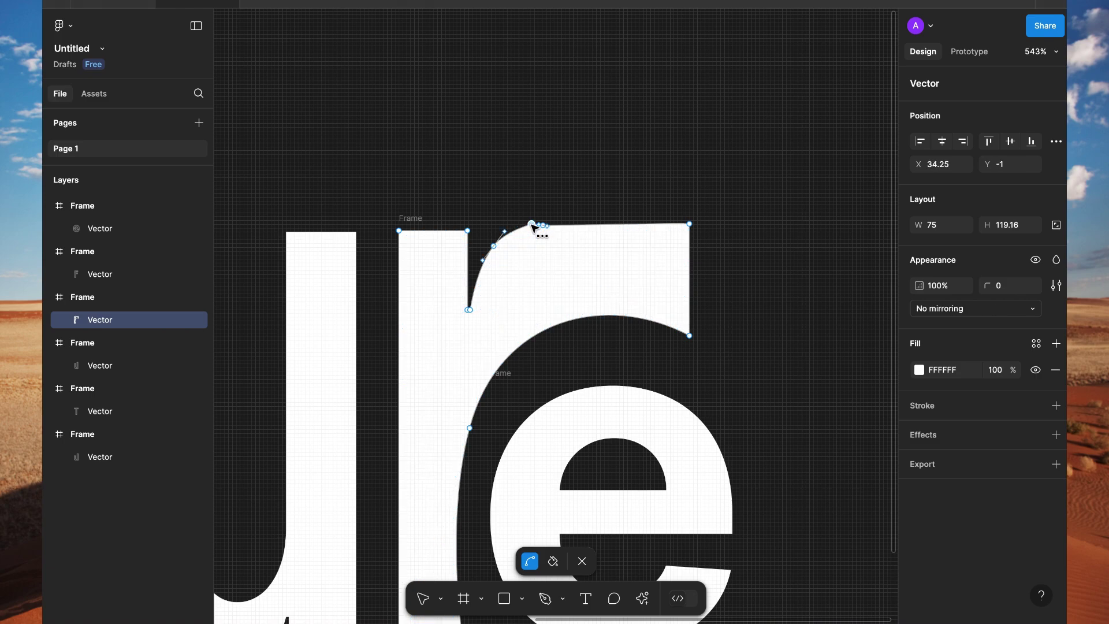
shift+click(533, 226)
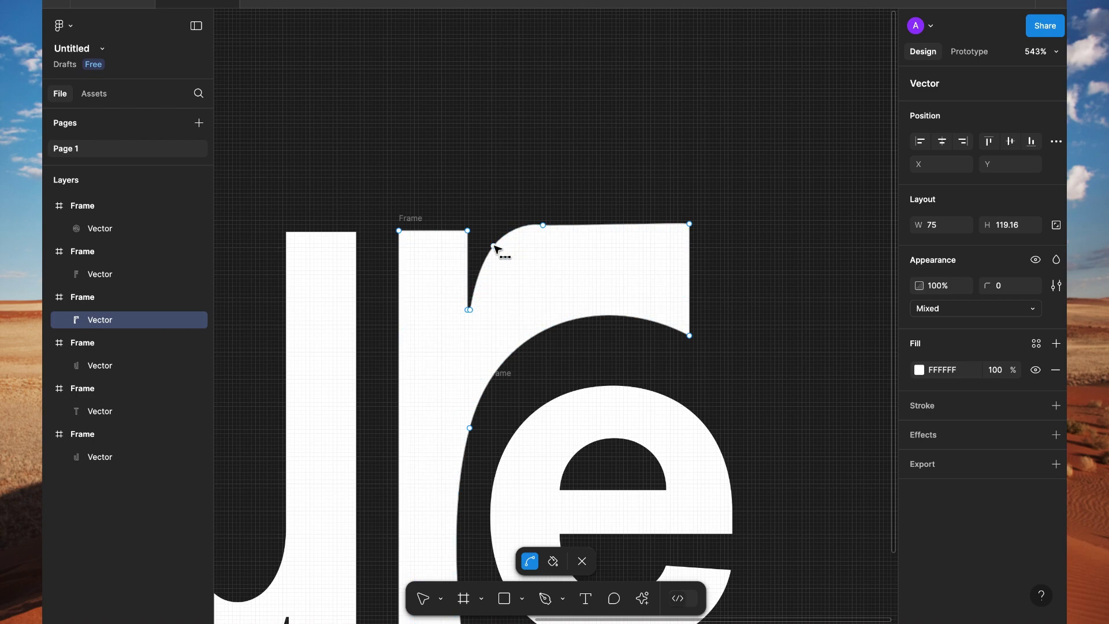
click(543, 226)
key(Delete)
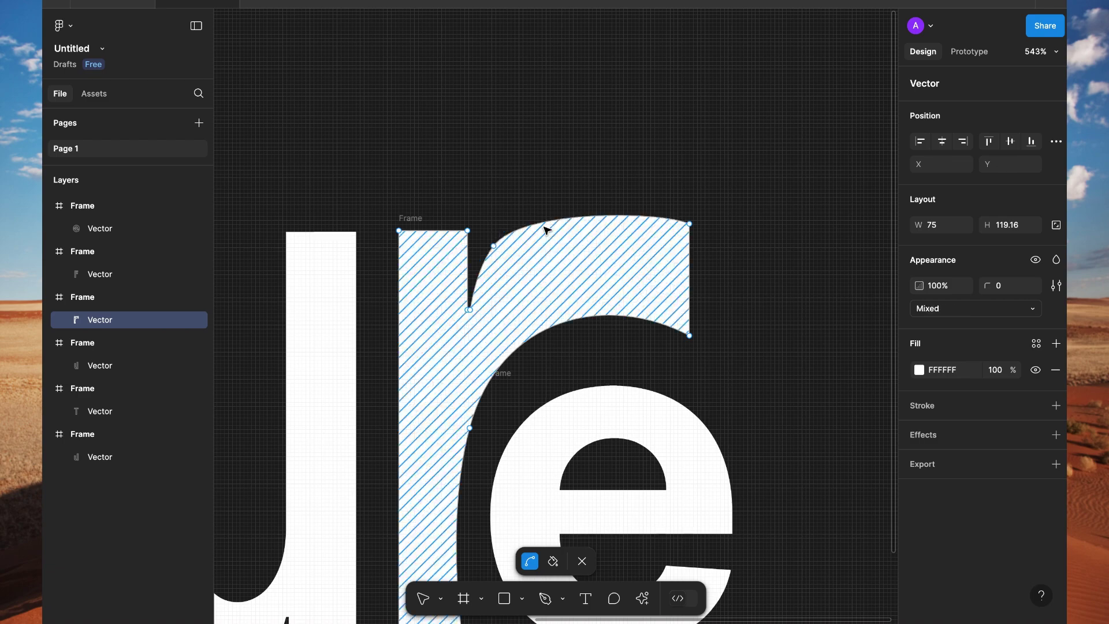
key(ctrl+z)
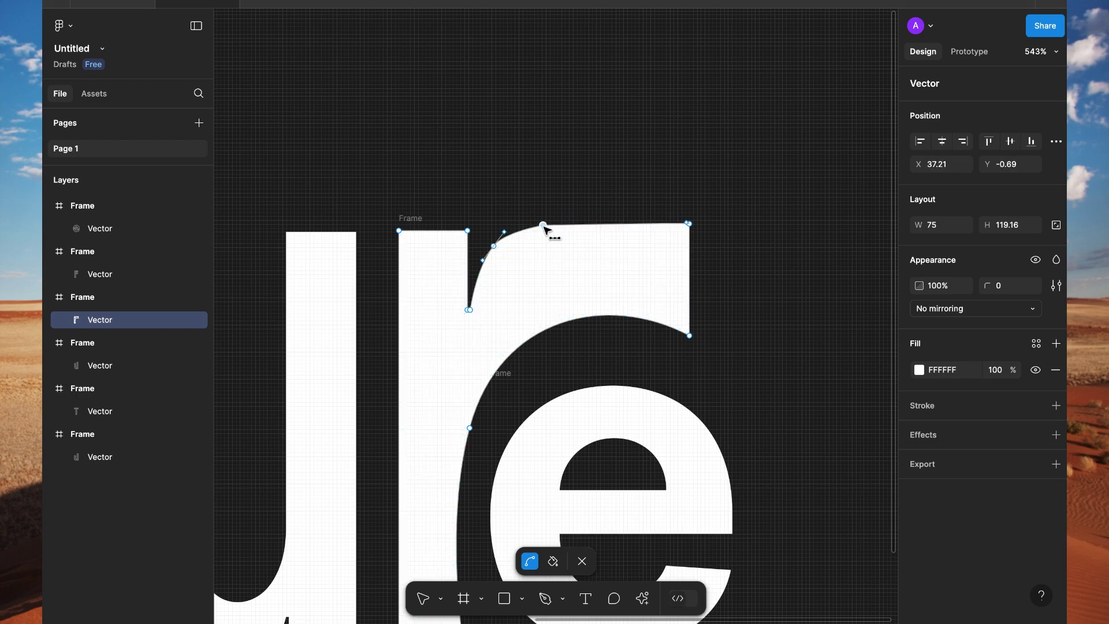
click(546, 204)
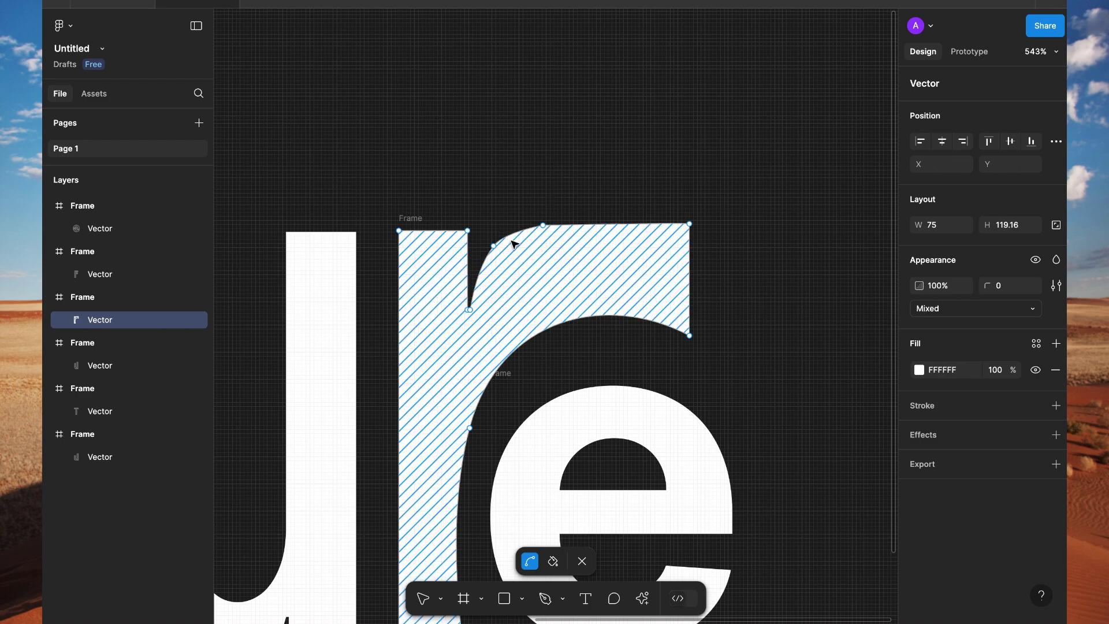
Delete the anchor point midway along the r's outer bend, between the notch and the arm's upper edge.
click(494, 248)
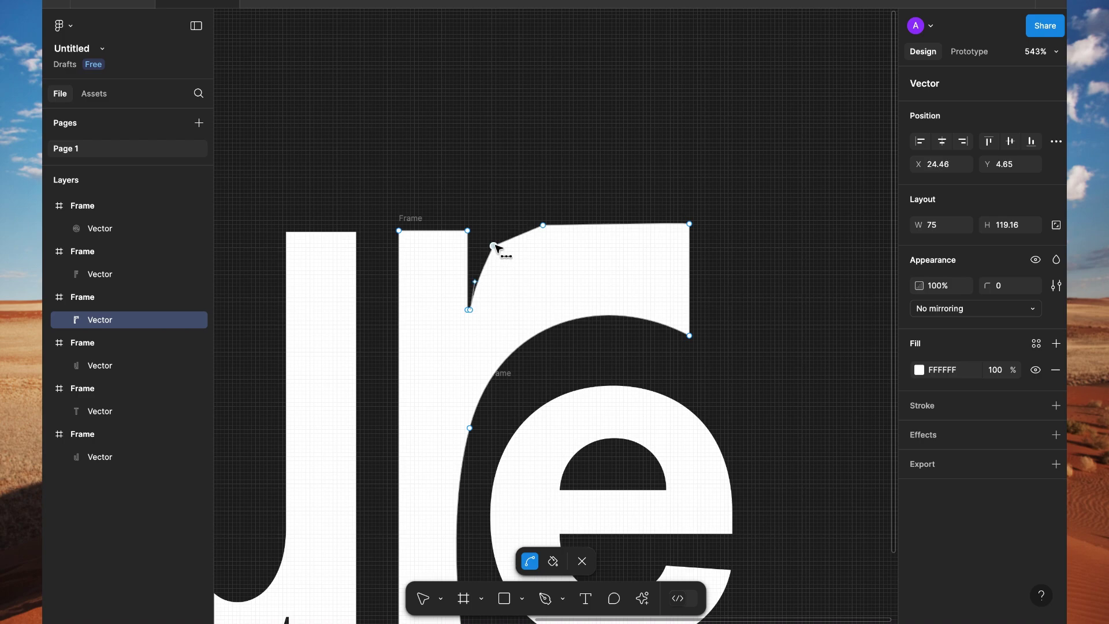
click(493, 248)
click(494, 248)
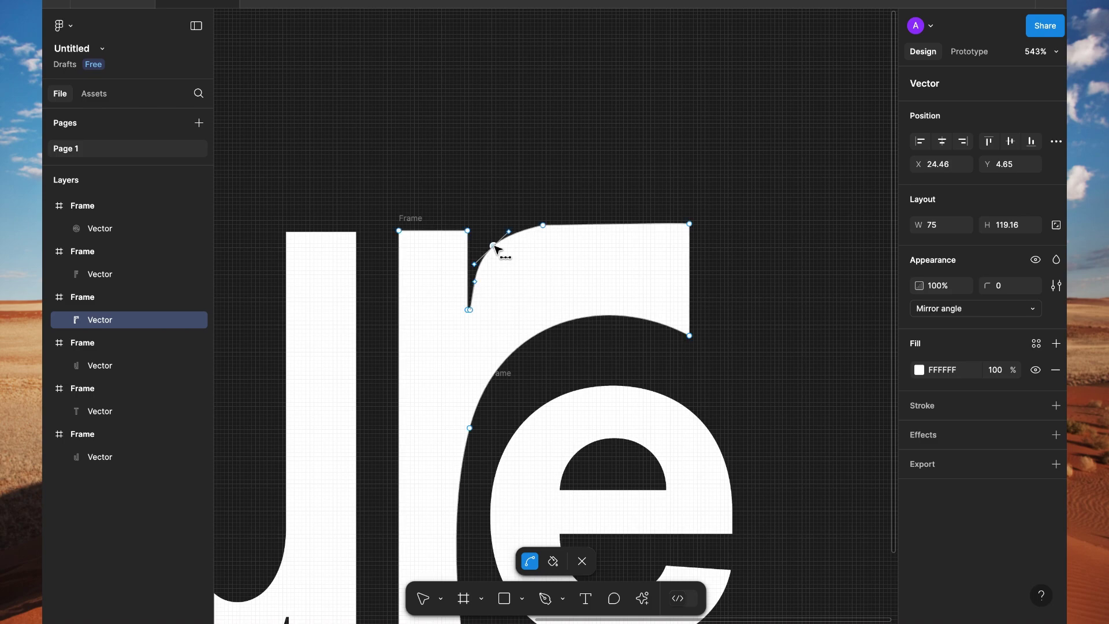
click(495, 248)
click(527, 239)
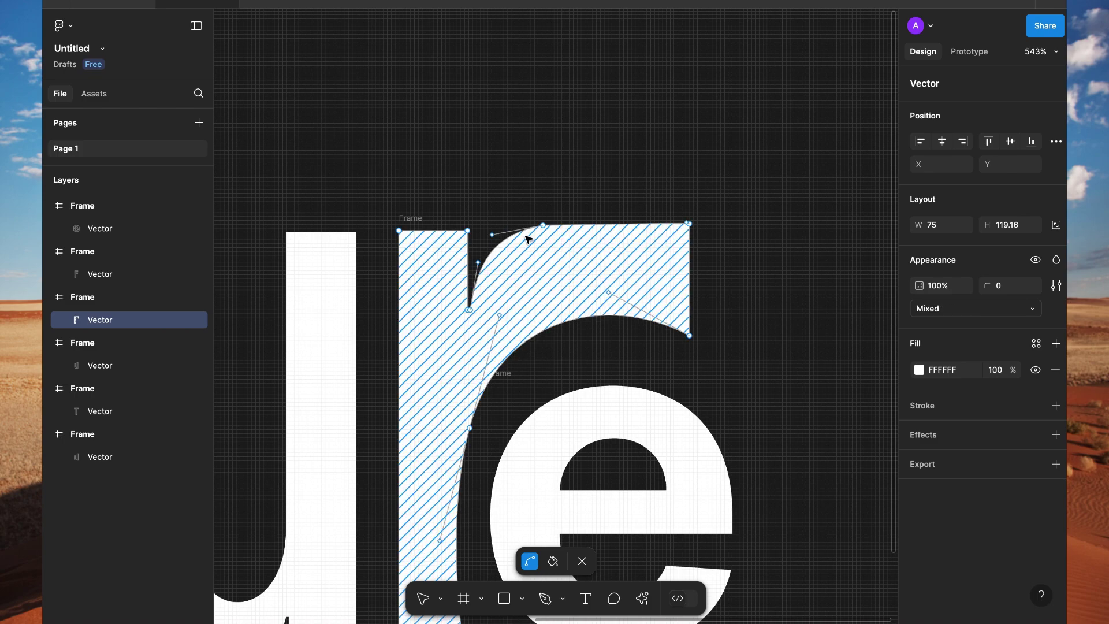
Pull the handle of the upper-edge point on the r's arm to X 32.03, Y 0.68, mirroring angle and length.
click(509, 230)
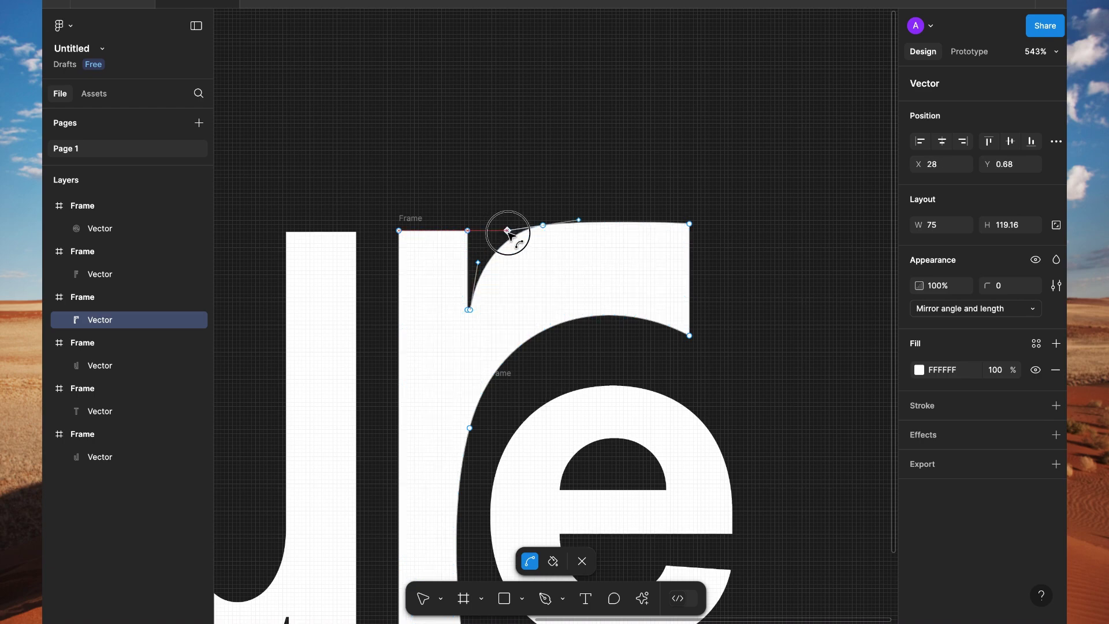
drag(510, 232, 522, 231)
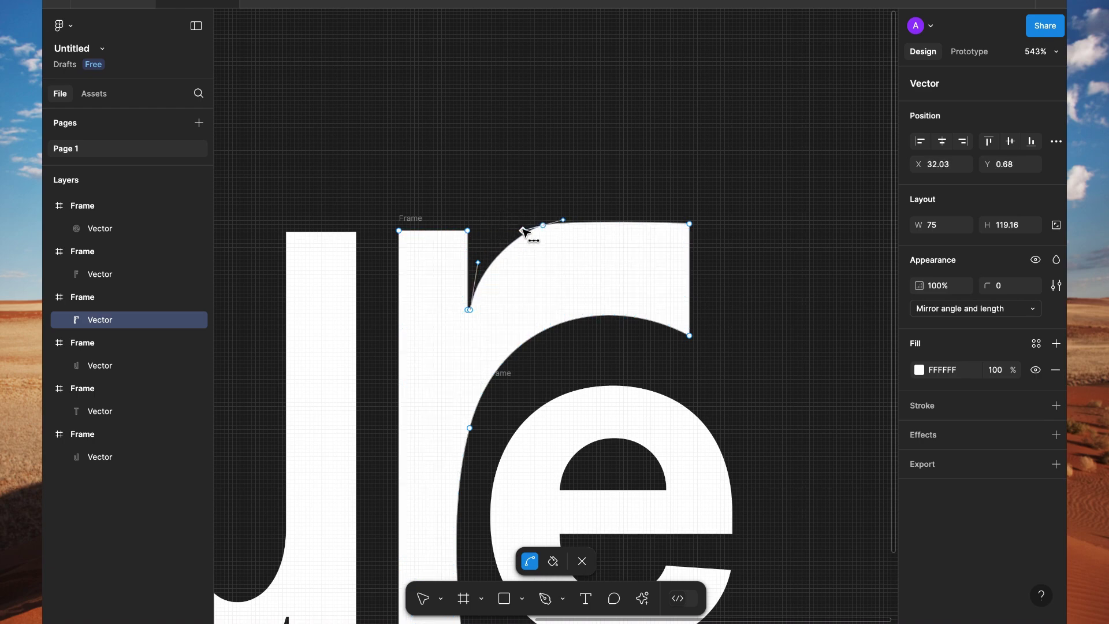
key(Delete)
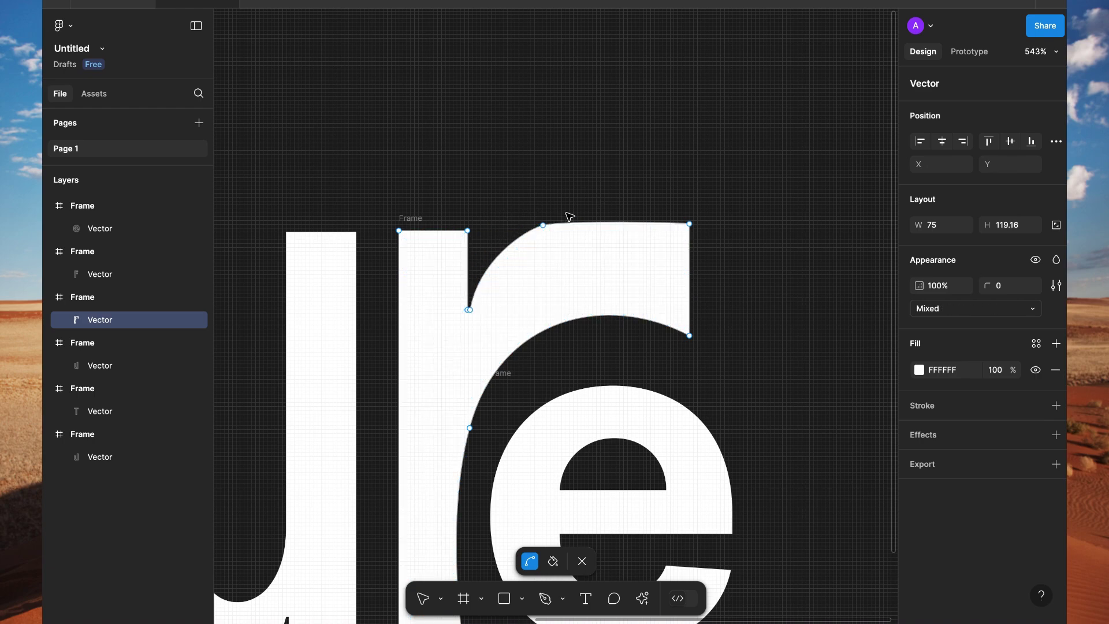
Reset the handles of the upper-edge point on the r's arm and curve it with mirrored-angle handles.
click(546, 227)
click(545, 230)
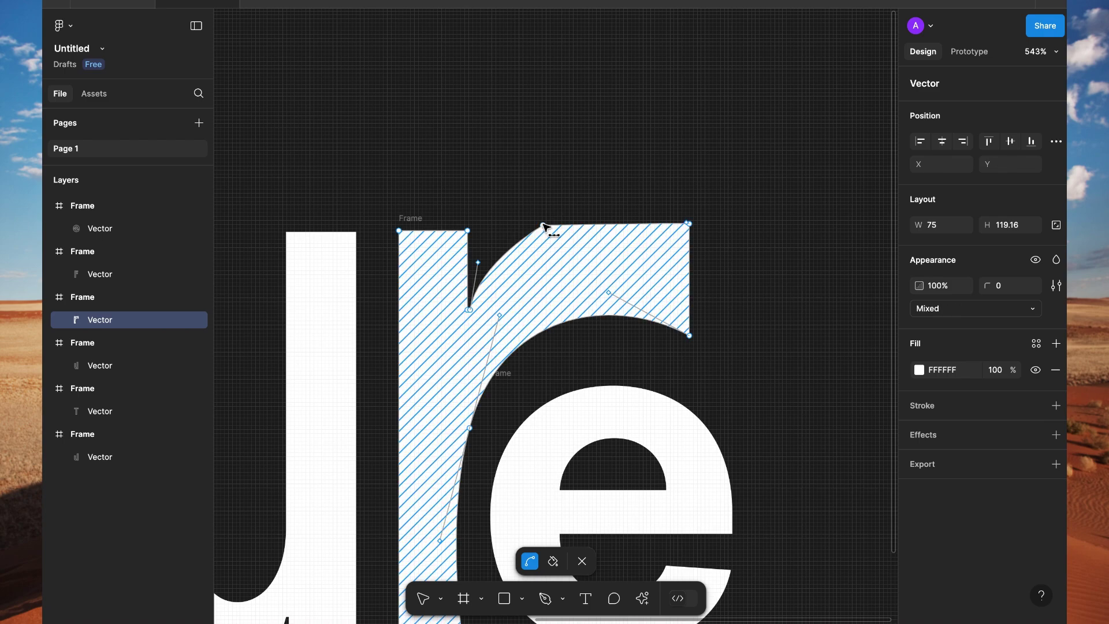
click(545, 229)
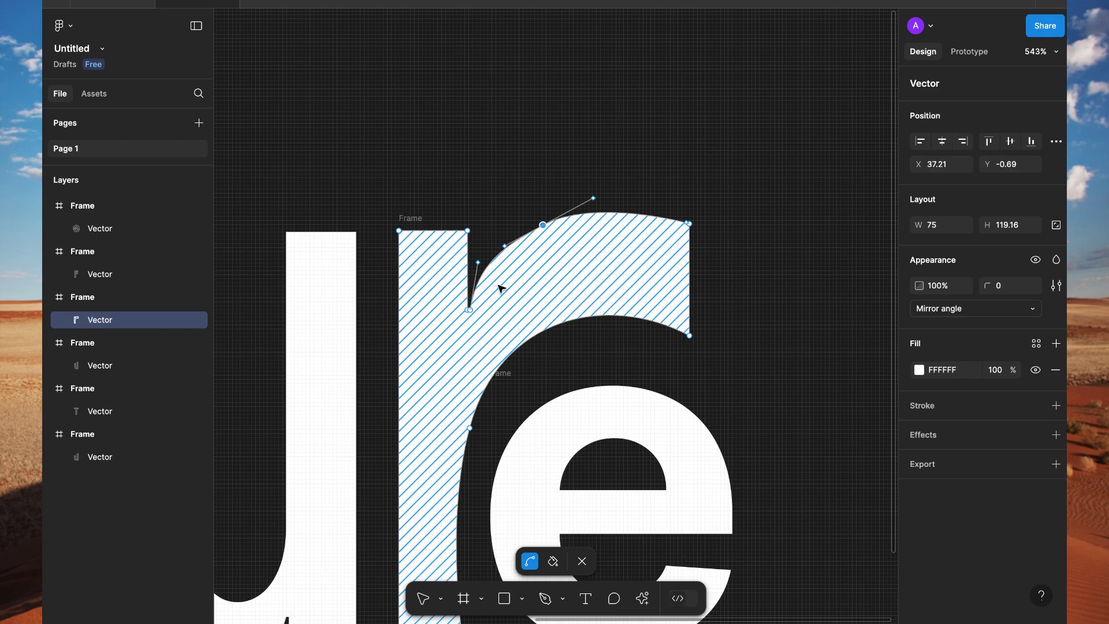
mouse_move(478, 262)
mouse_down()
mouse_move(486, 259)
mouse_move(470, 237)
mouse_up()
click(661, 203)
click(492, 264)
drag(479, 264, 473, 310)
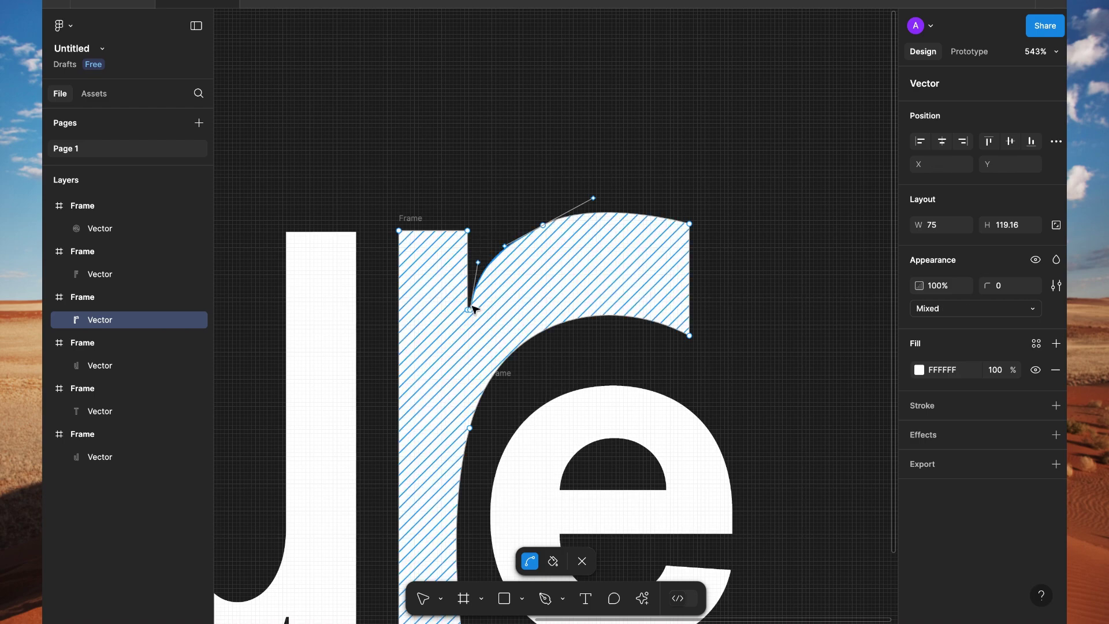
click(687, 199)
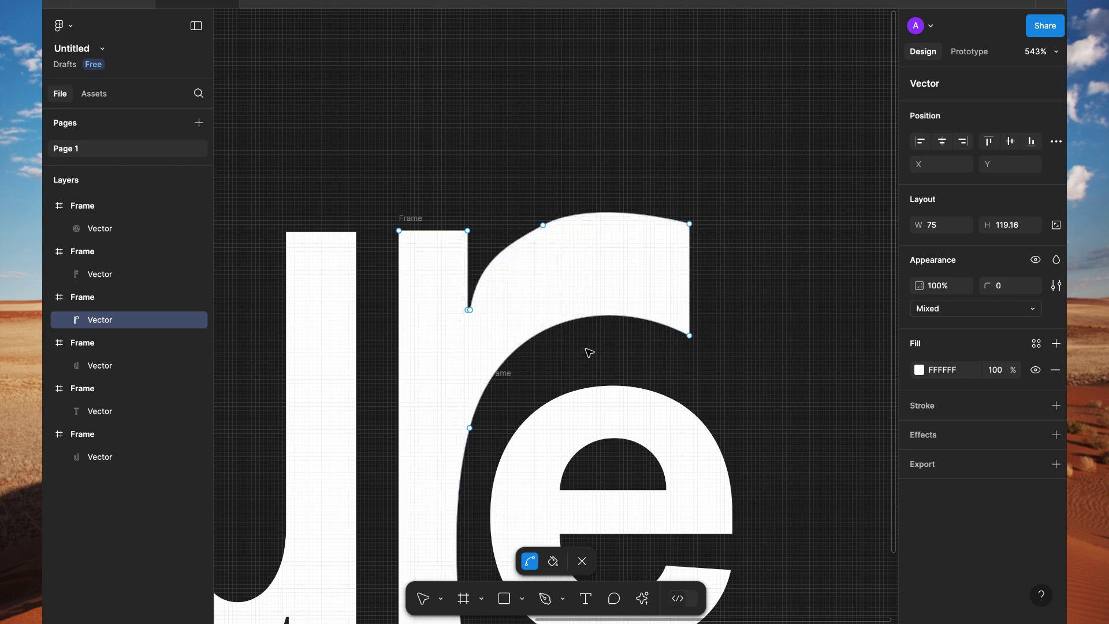
Bend the r's upper-edge point into a smooth outer curve, making the vector 119.93 high, and finish editing the path.
click(544, 226)
drag(545, 225, 570, 218)
key(ctrl+a)
key(Escape)
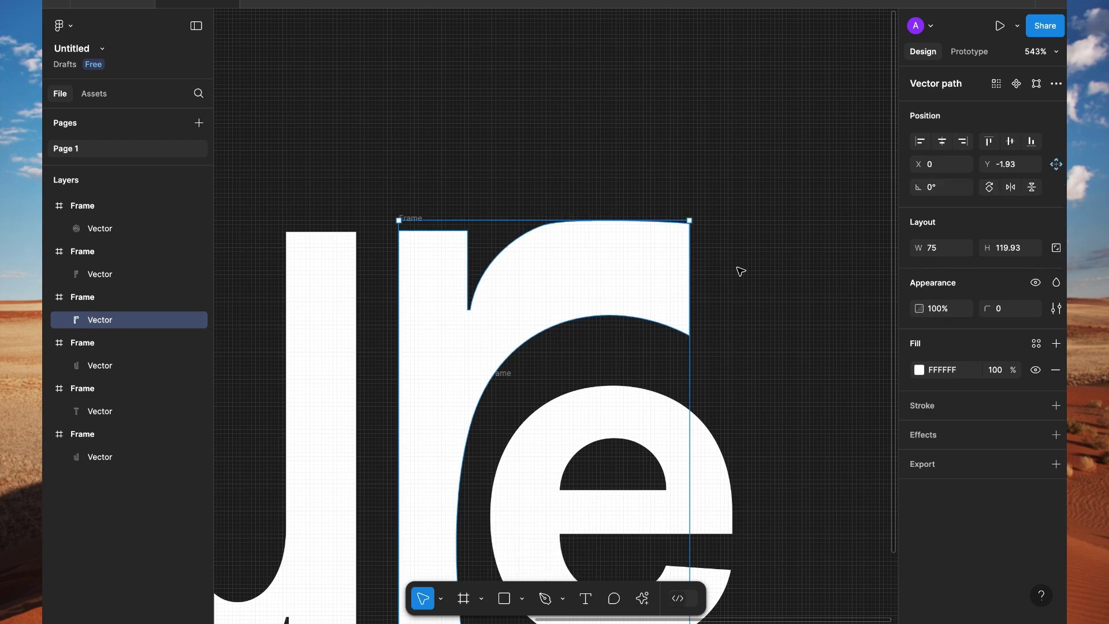
Turn off content clipping on the e's frame, then stretch it down to 77 high and extend its upper edge toward the r's arch.
scroll(740, 271, down, 5)
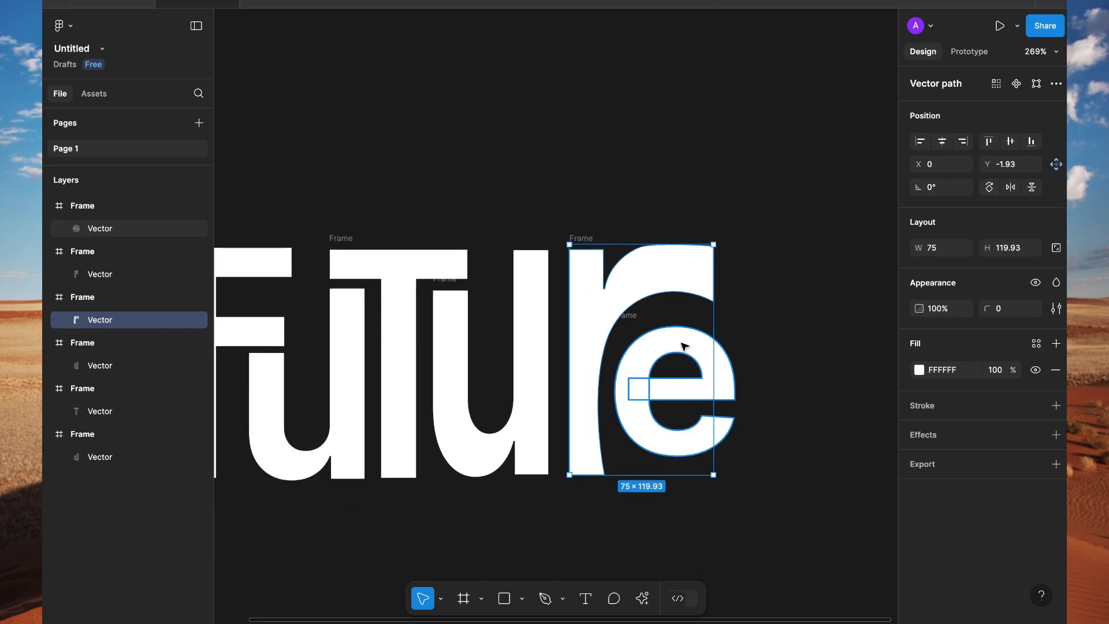
click(682, 346)
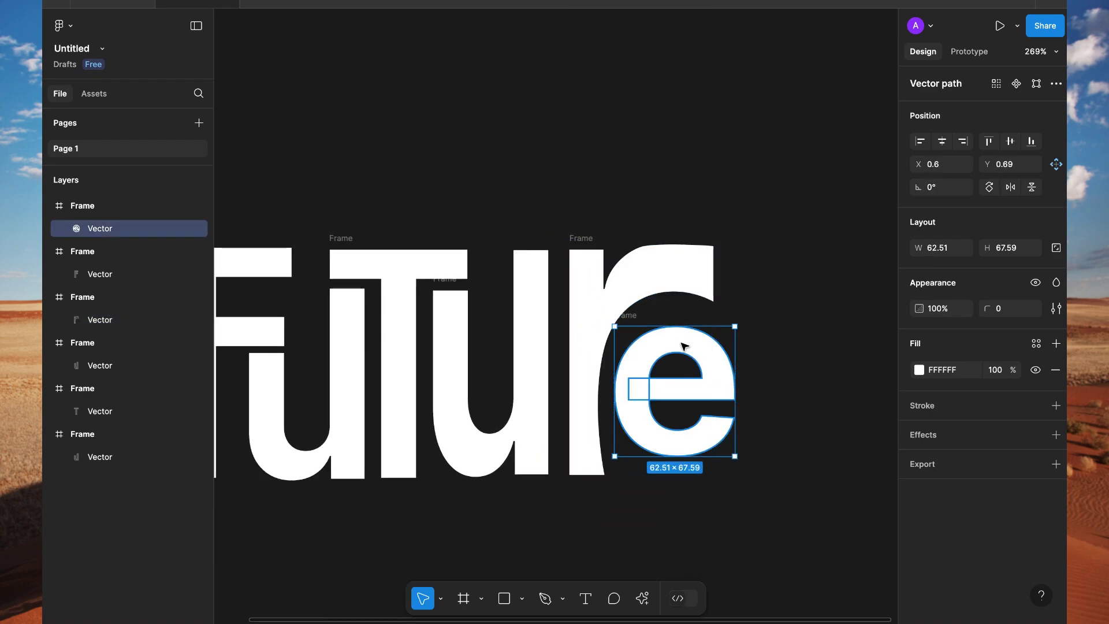
click(95, 207)
click(916, 270)
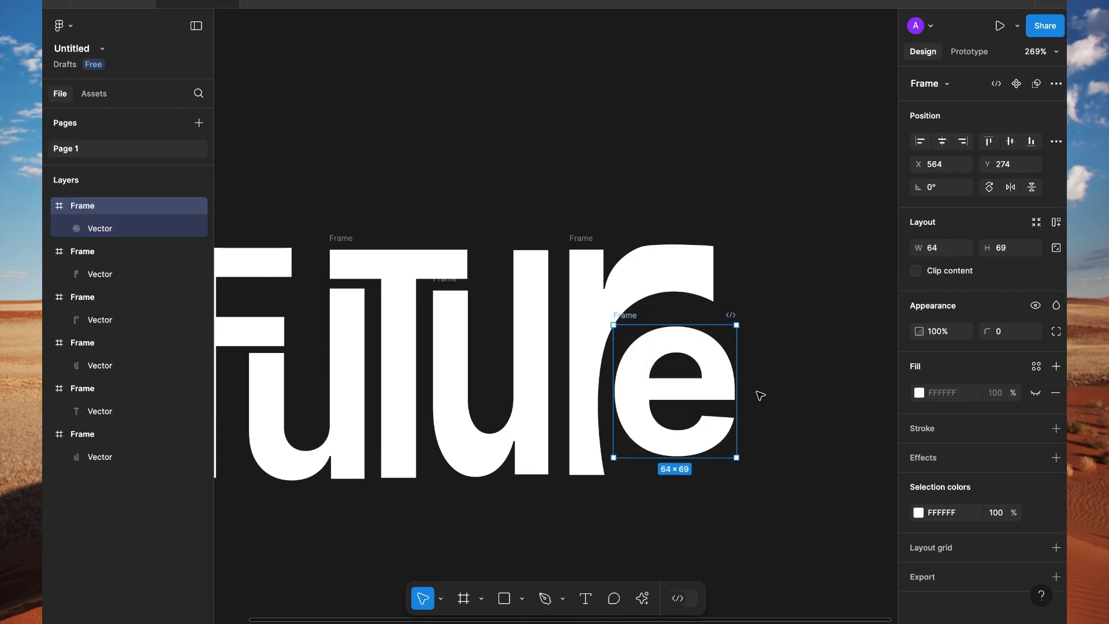
drag(673, 459, 674, 473)
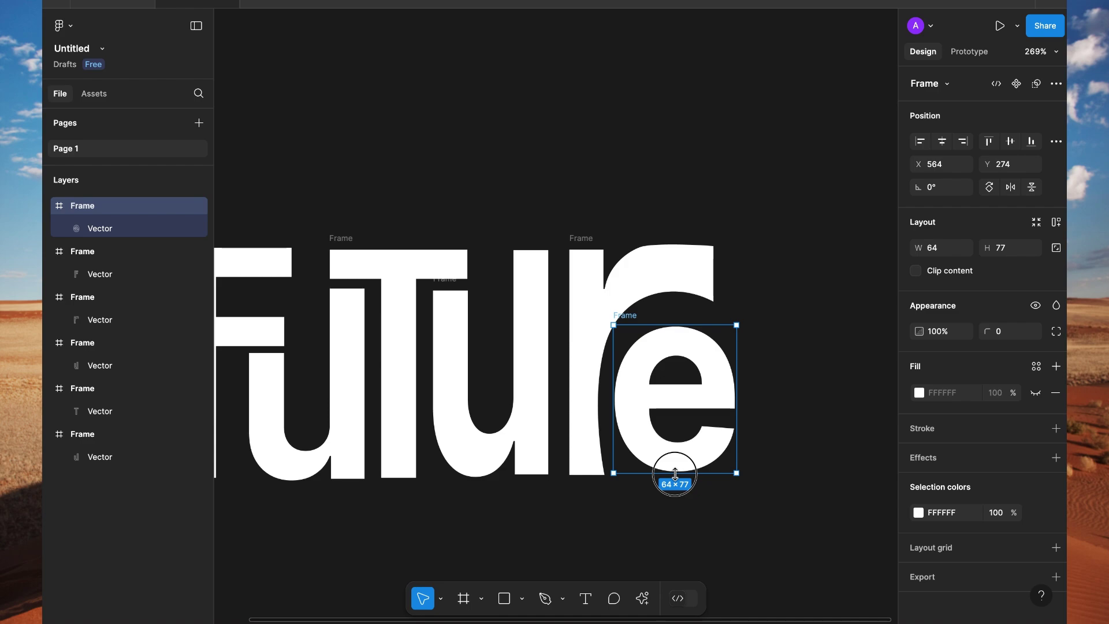
drag(674, 322, 674, 309)
click(863, 428)
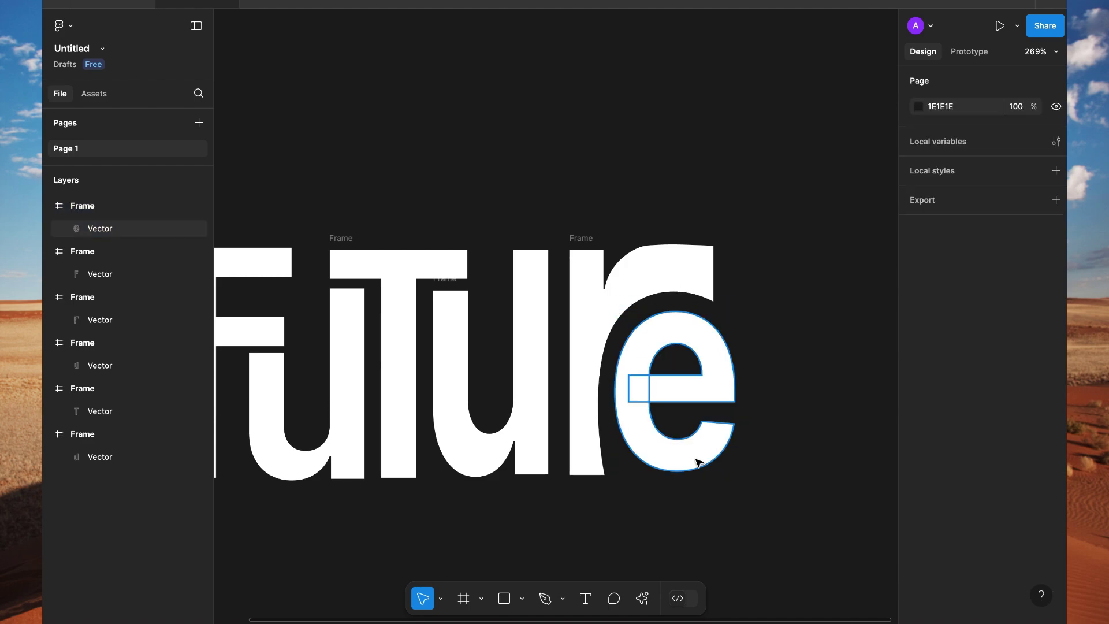
scroll(700, 461, left, 5)
scroll(699, 462, down, 1)
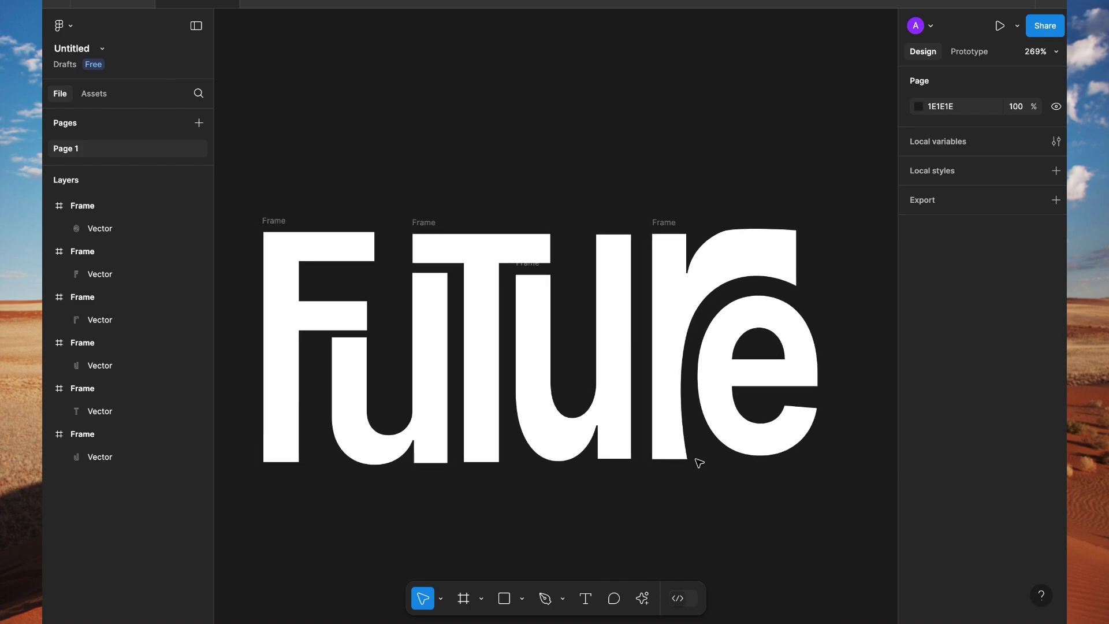
click(775, 261)
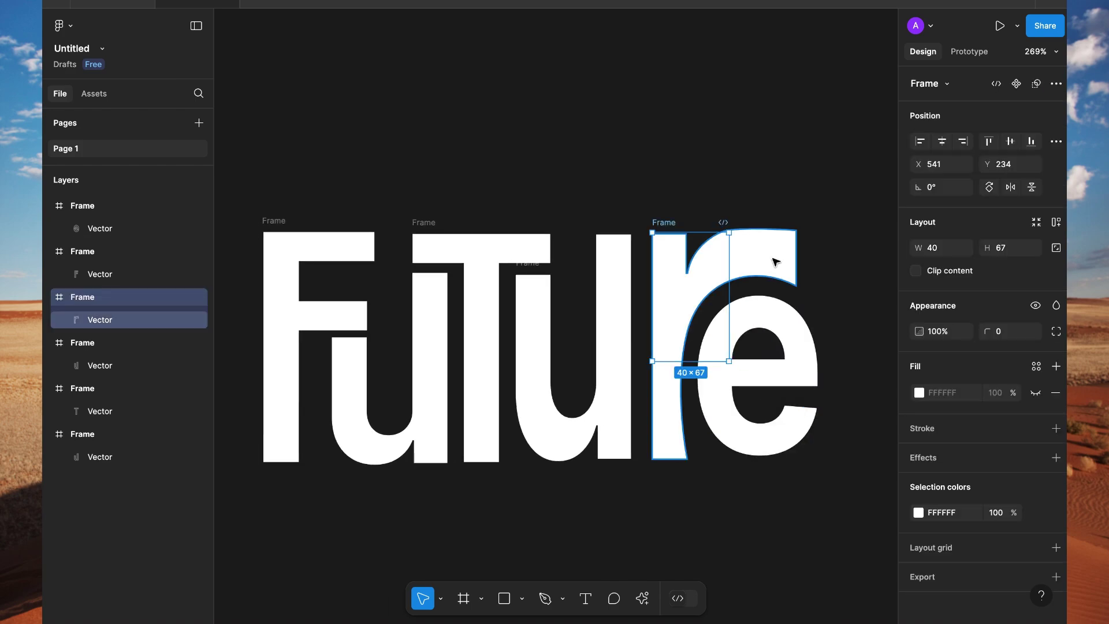
click(774, 191)
scroll(557, 497, left, 2)
scroll(557, 497, down, 1)
scroll(554, 498, right, 2)
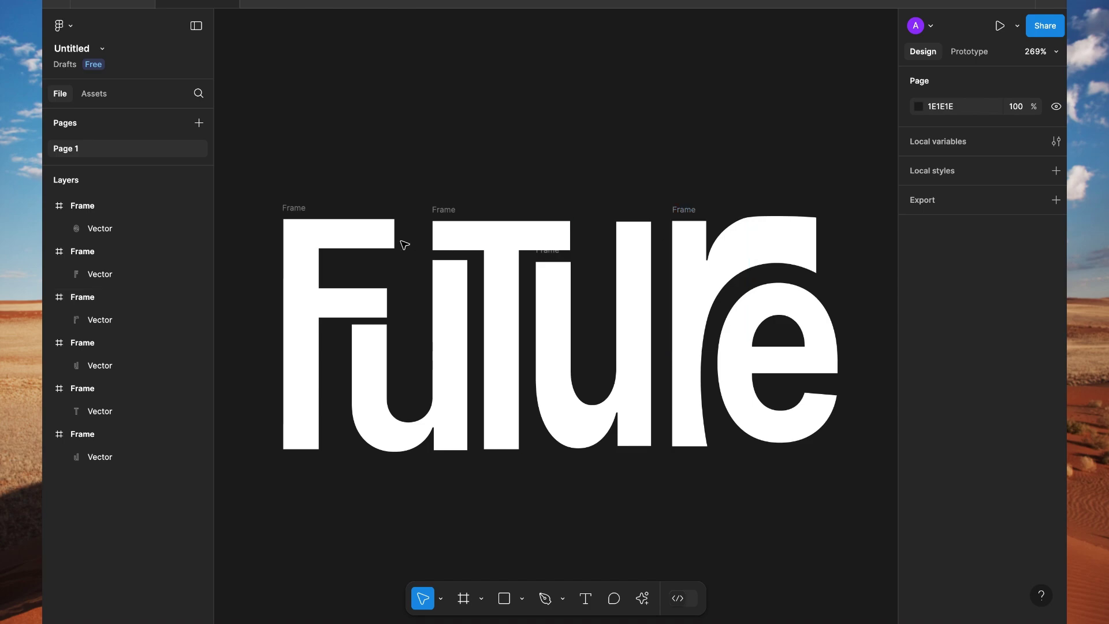
Raise the upper edge of the T's crossbar in the path, making the vector 120 high, and finish editing.
click(456, 237)
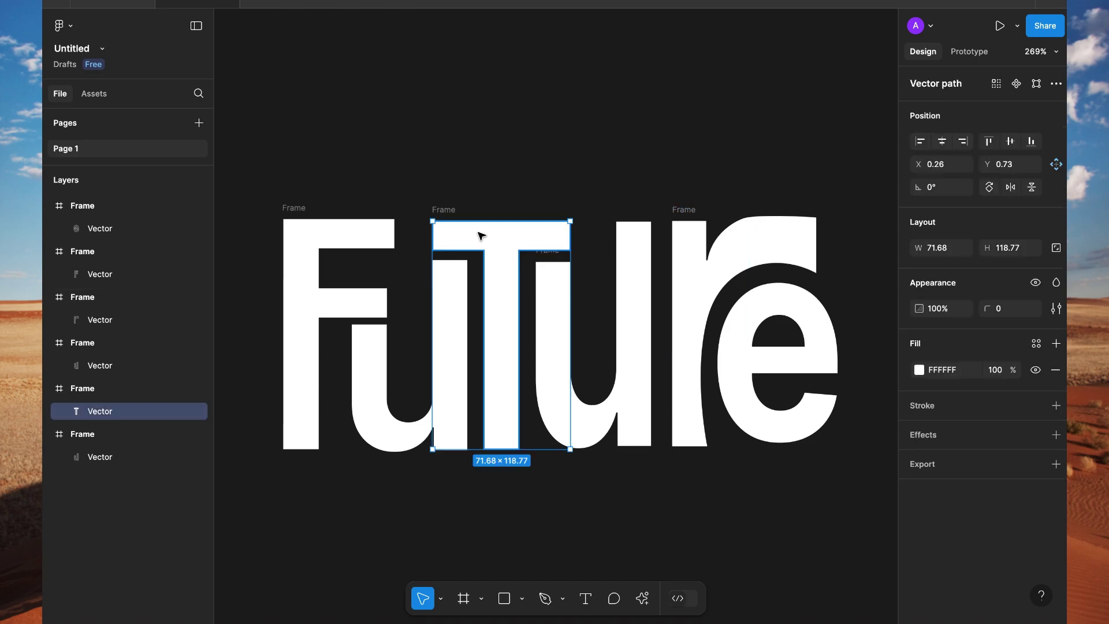
scroll(481, 235, up, 5)
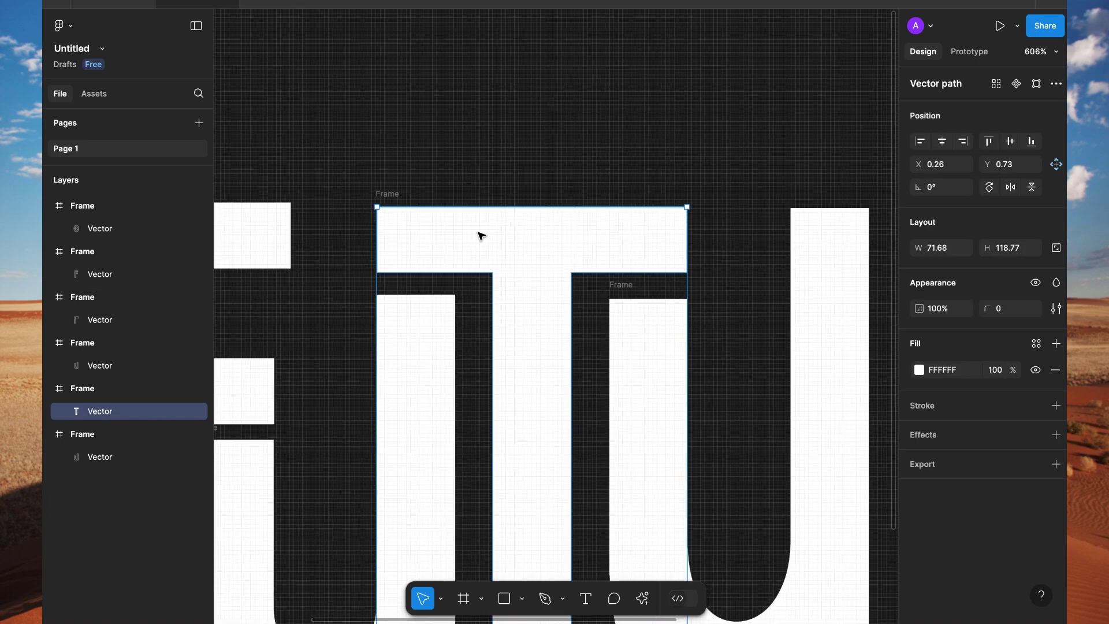
double_click(481, 236)
click(377, 207)
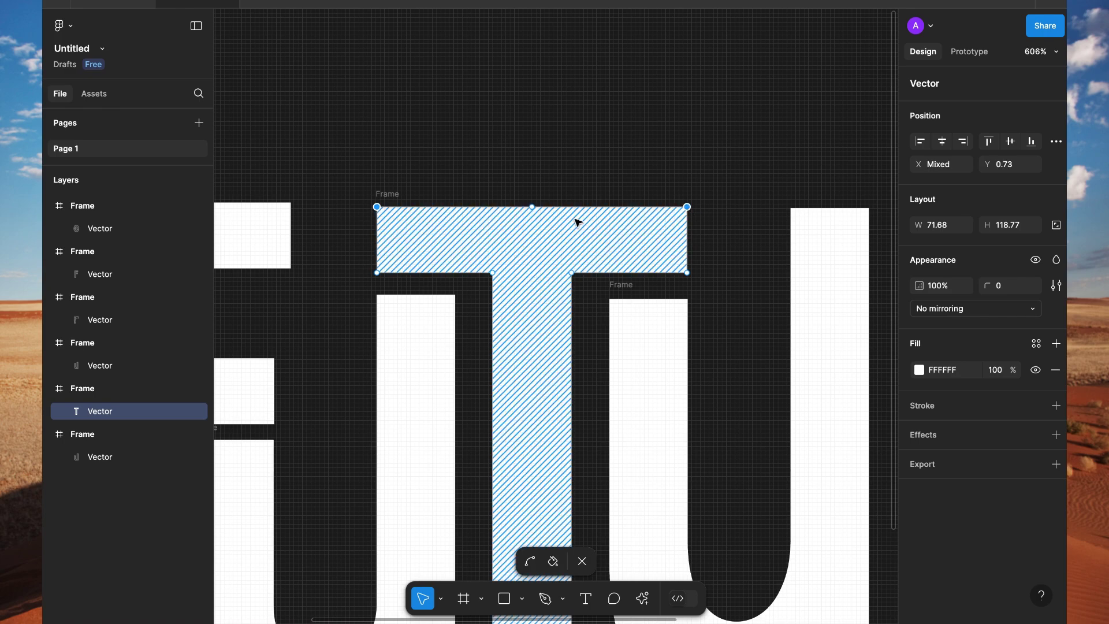
click(548, 207)
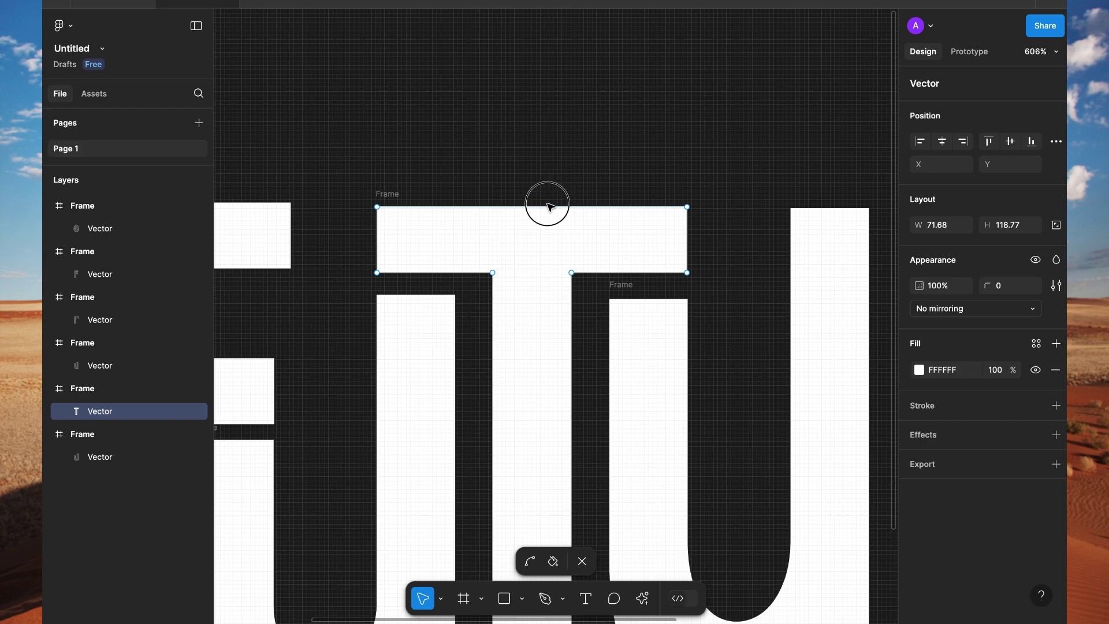
drag(547, 208, 547, 203)
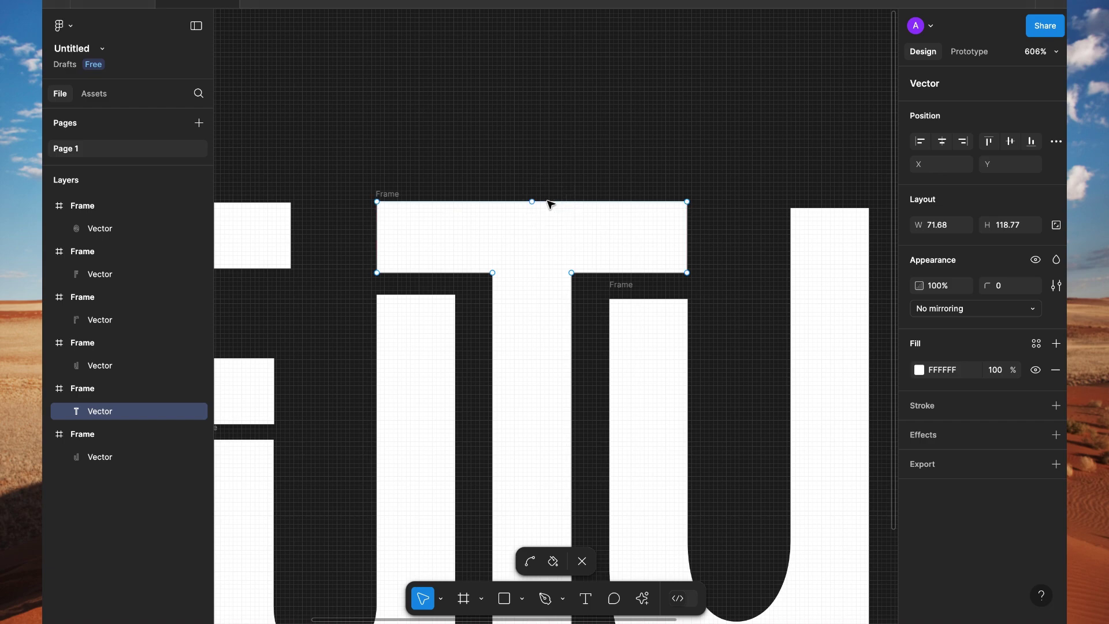
key(Escape)
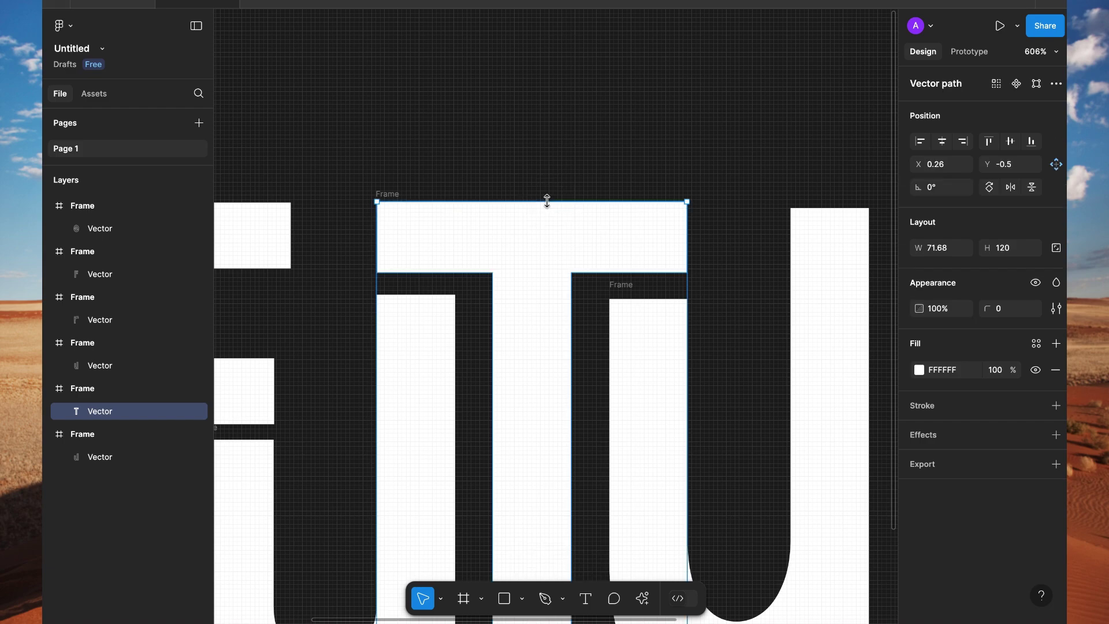
Raise the upper edge of the second u's tall stem level with the T, making the vector 119.5 high, and finish editing.
scroll(547, 201, up, 2)
scroll(678, 243, down, 5)
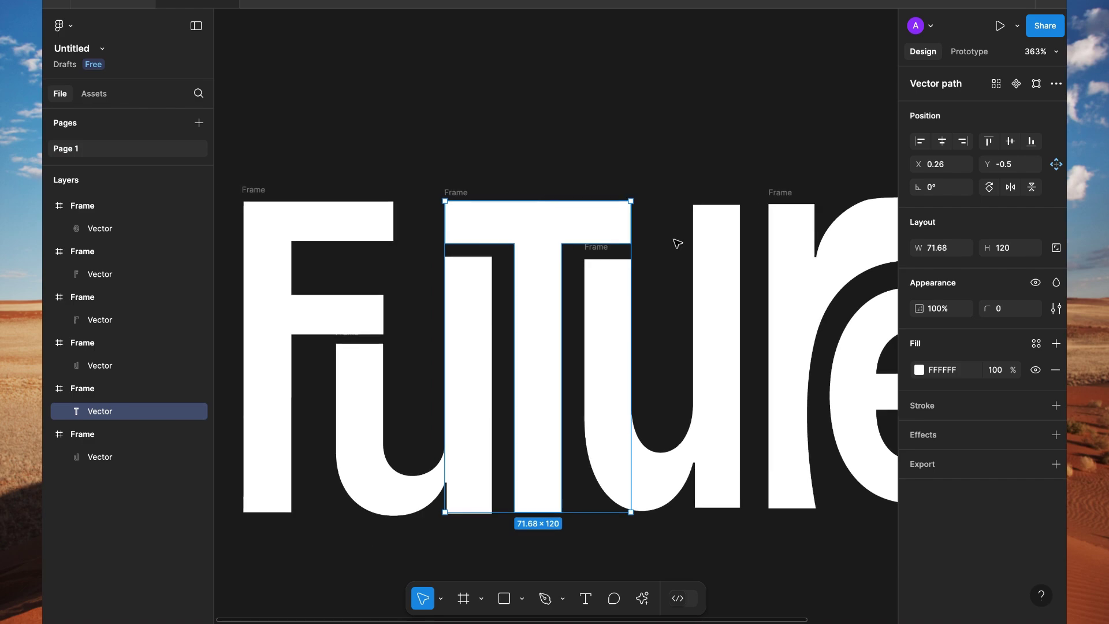
click(711, 231)
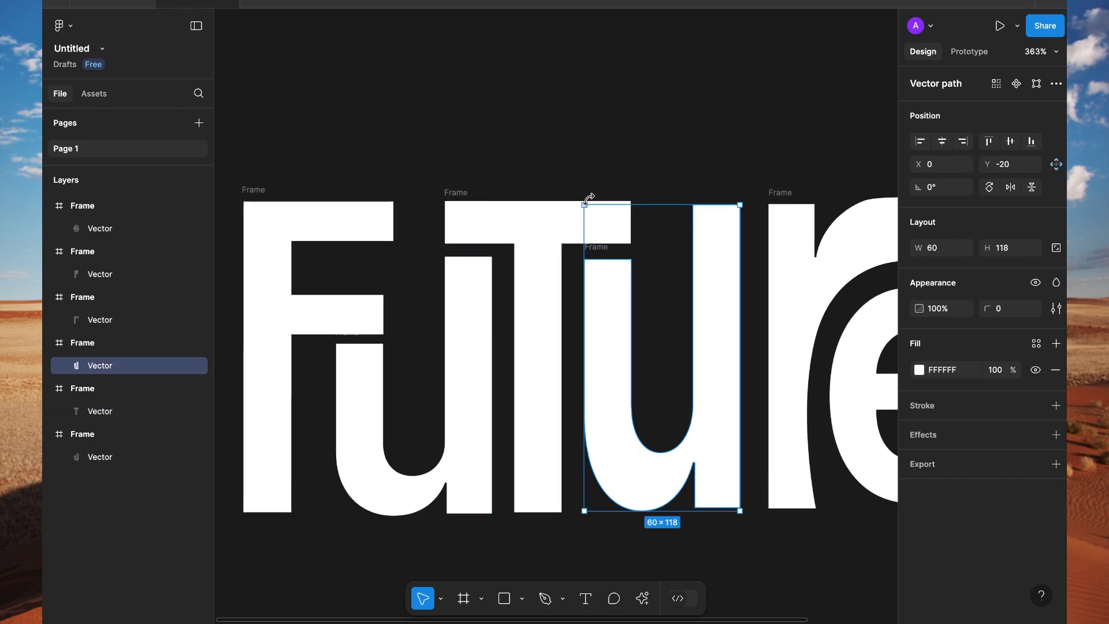
scroll(708, 224, right, 3)
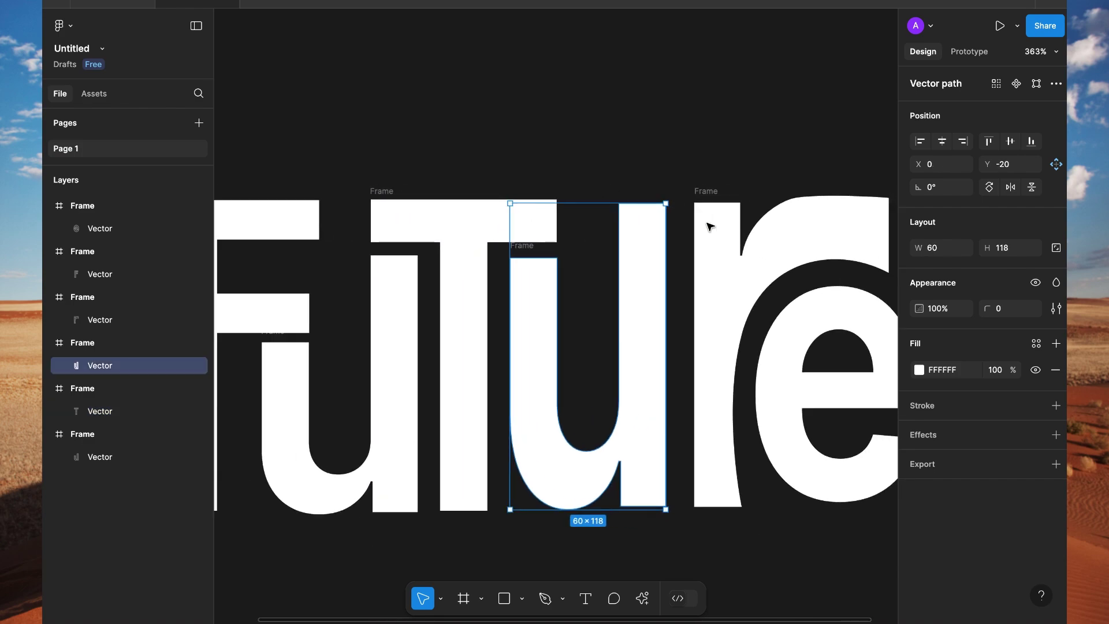
double_click(642, 223)
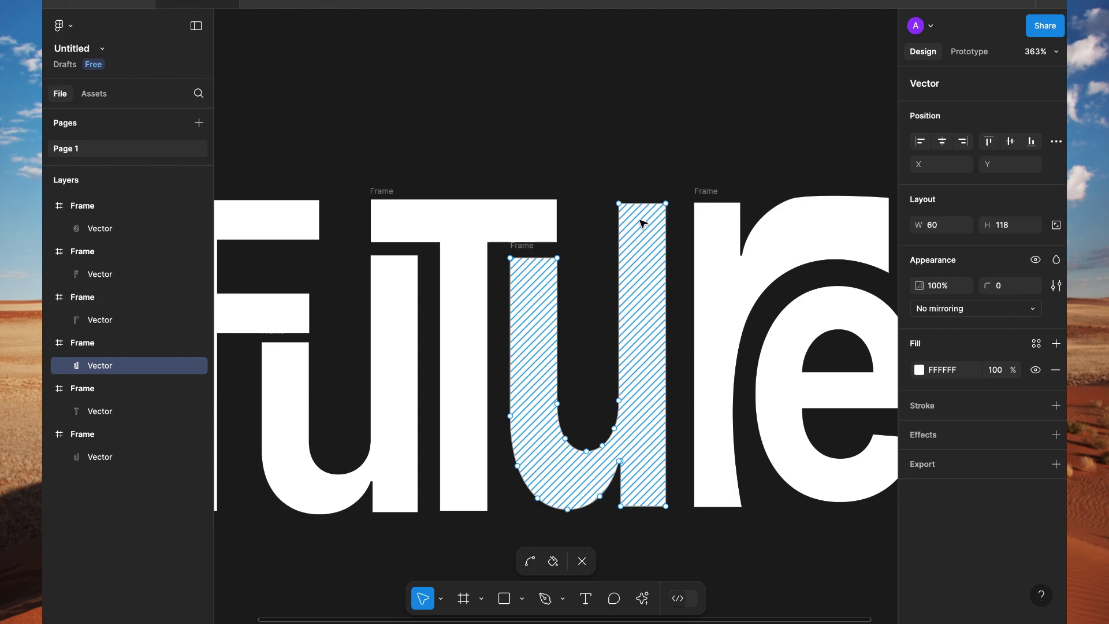
click(618, 202)
shift+click(665, 203)
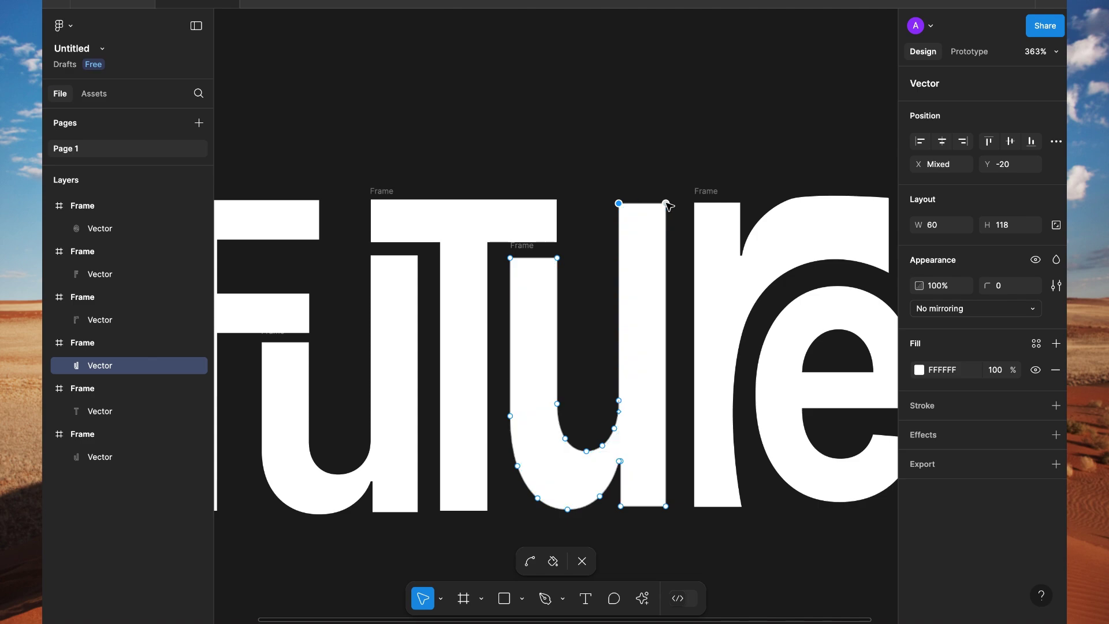
click(648, 201)
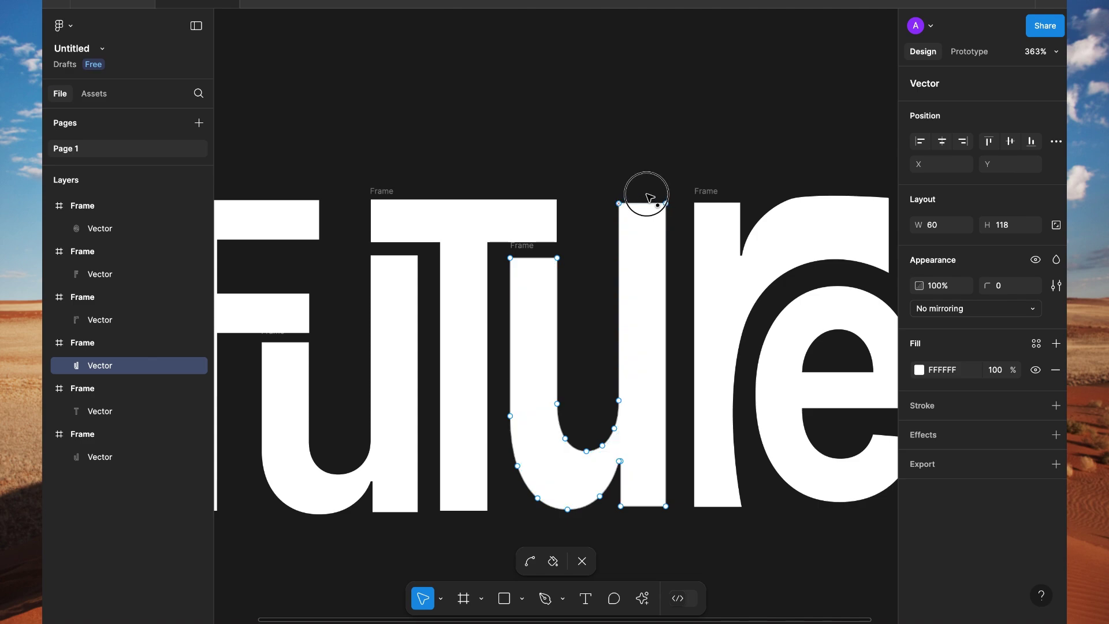
drag(650, 203, 652, 199)
key(Escape)
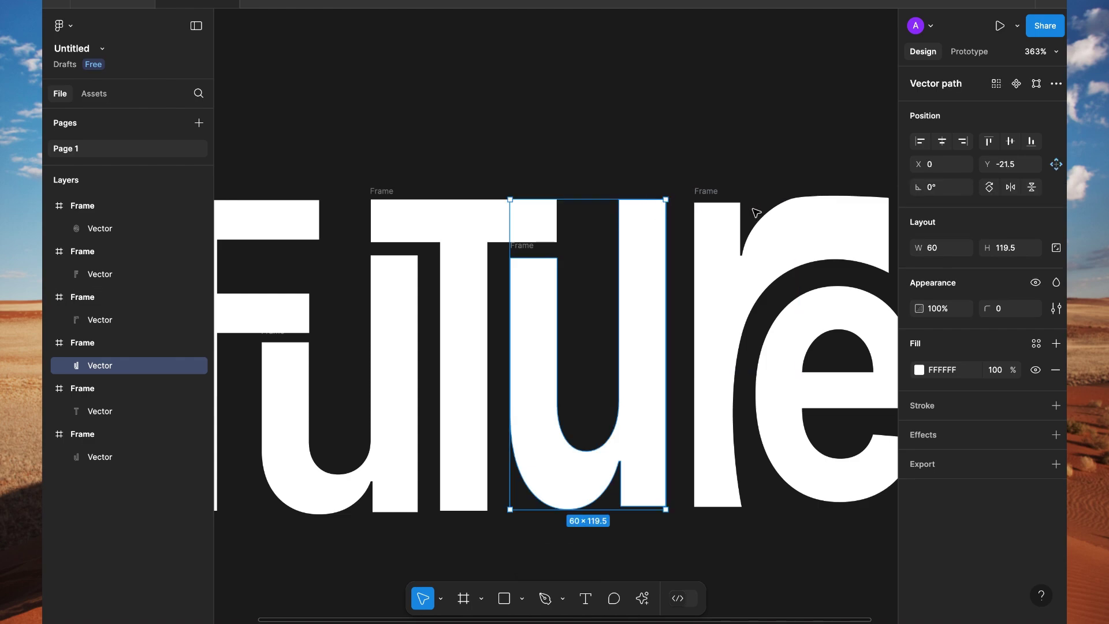
Raise the upper edge of the r's stem level with the neighbouring u's tall stem and finish editing the path.
click(727, 216)
scroll(727, 216, right, 4)
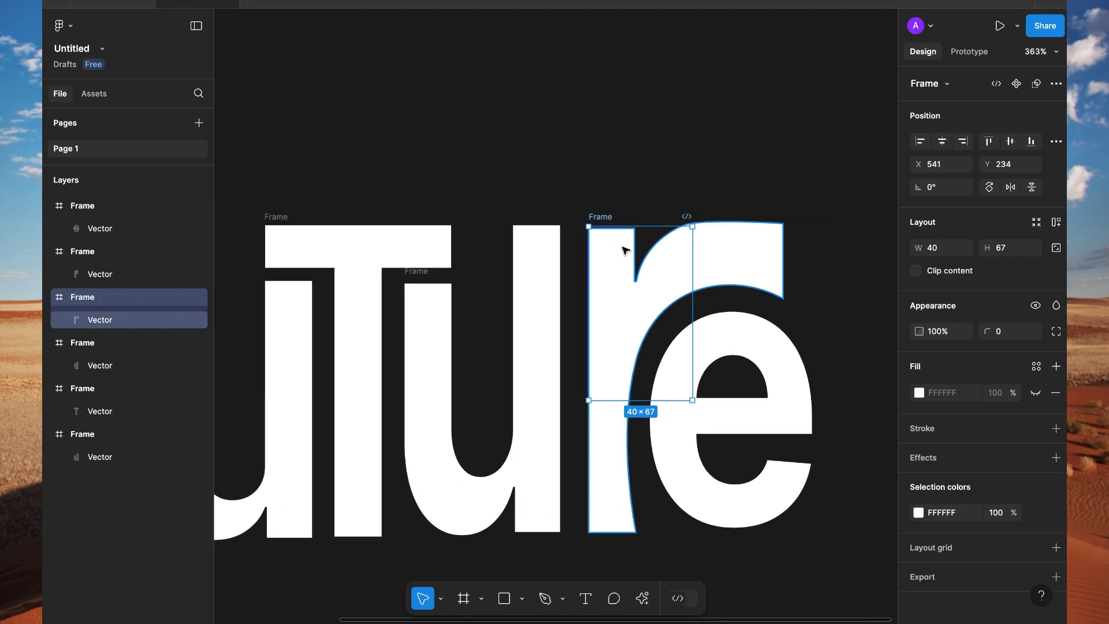
click(625, 250)
double_click(625, 250)
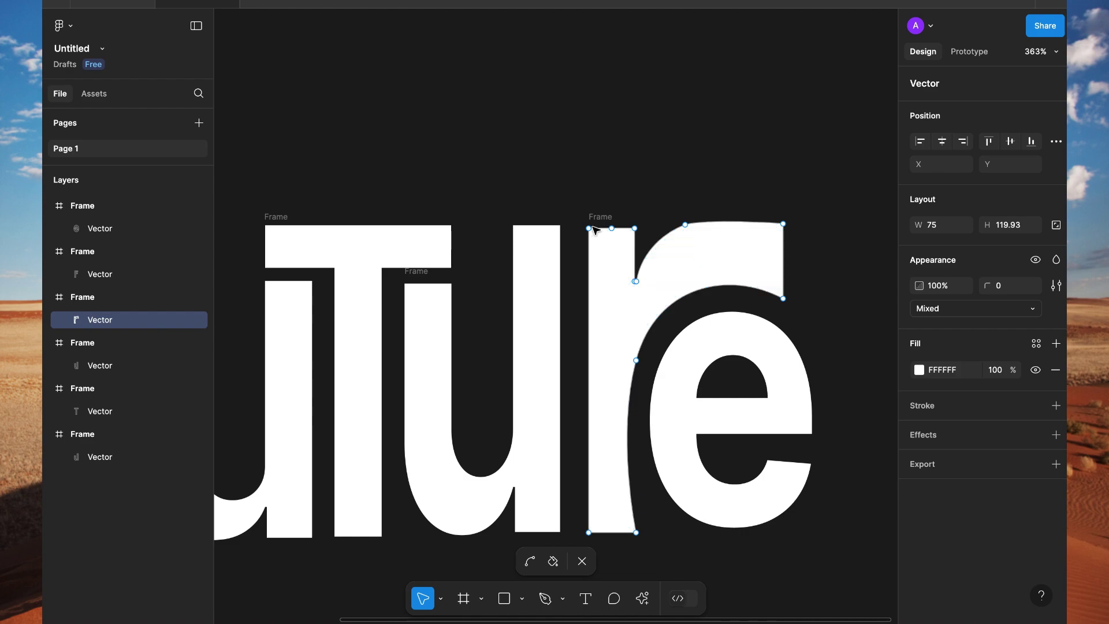
click(623, 231)
drag(622, 229, 621, 226)
scroll(623, 230, up, 5)
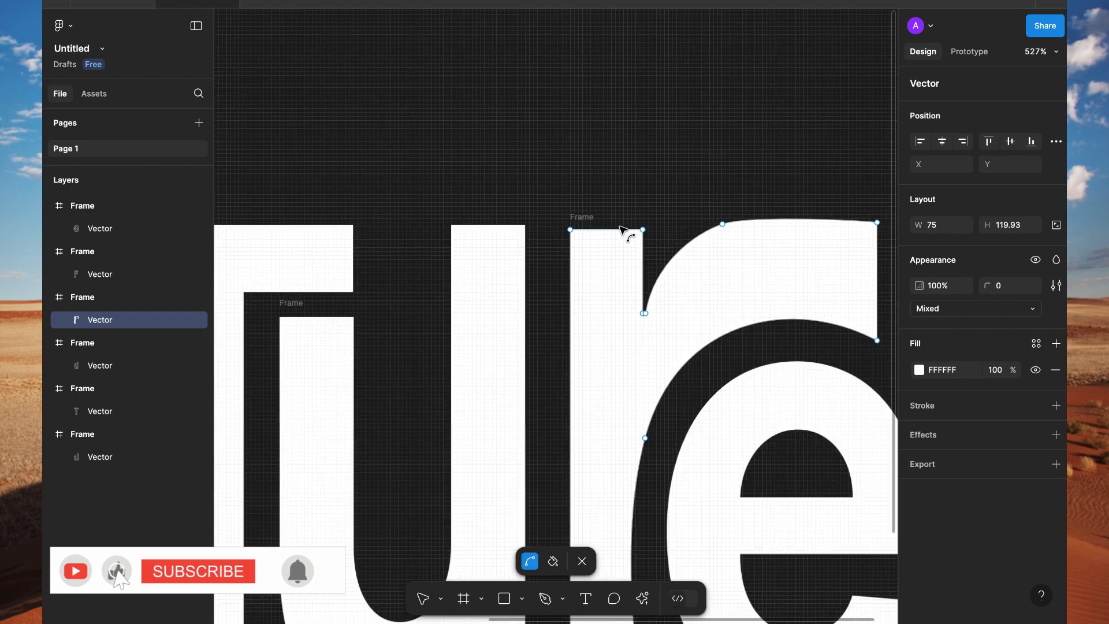
scroll(622, 230, up, 1)
drag(574, 234, 574, 226)
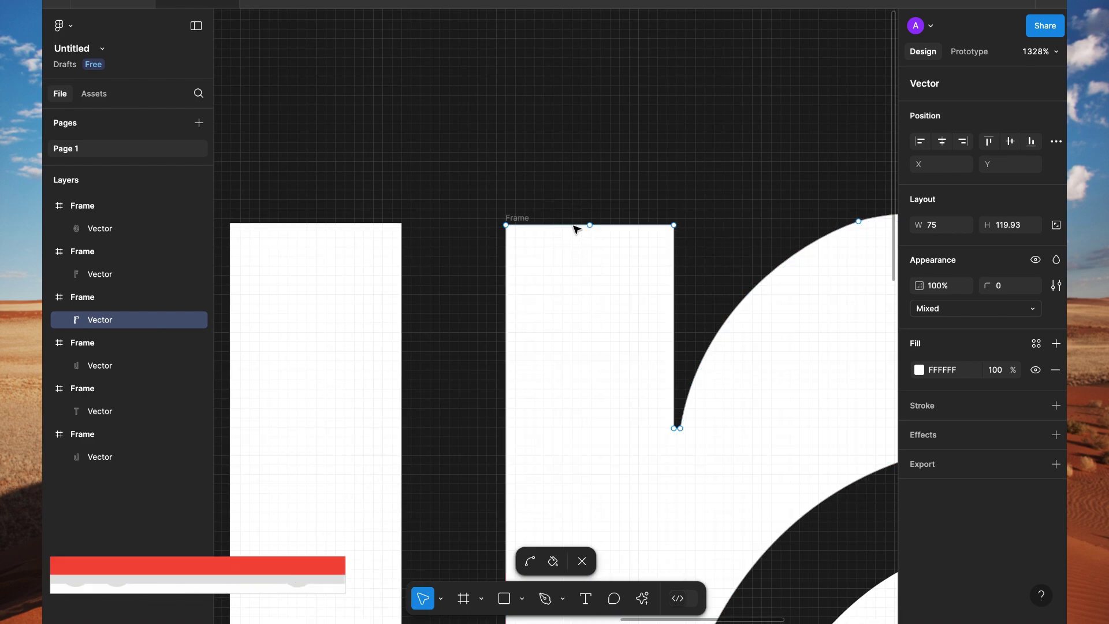
key(Escape)
Select all six letter frames, wrap them in one new frame, and deselect it.
key(shift+1)
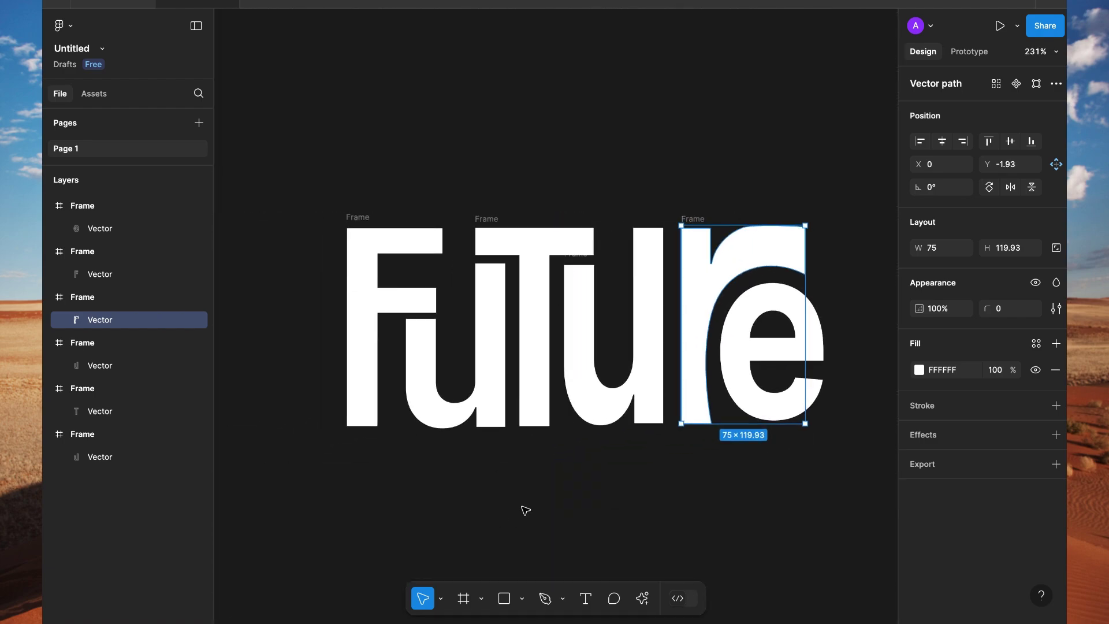
click(525, 510)
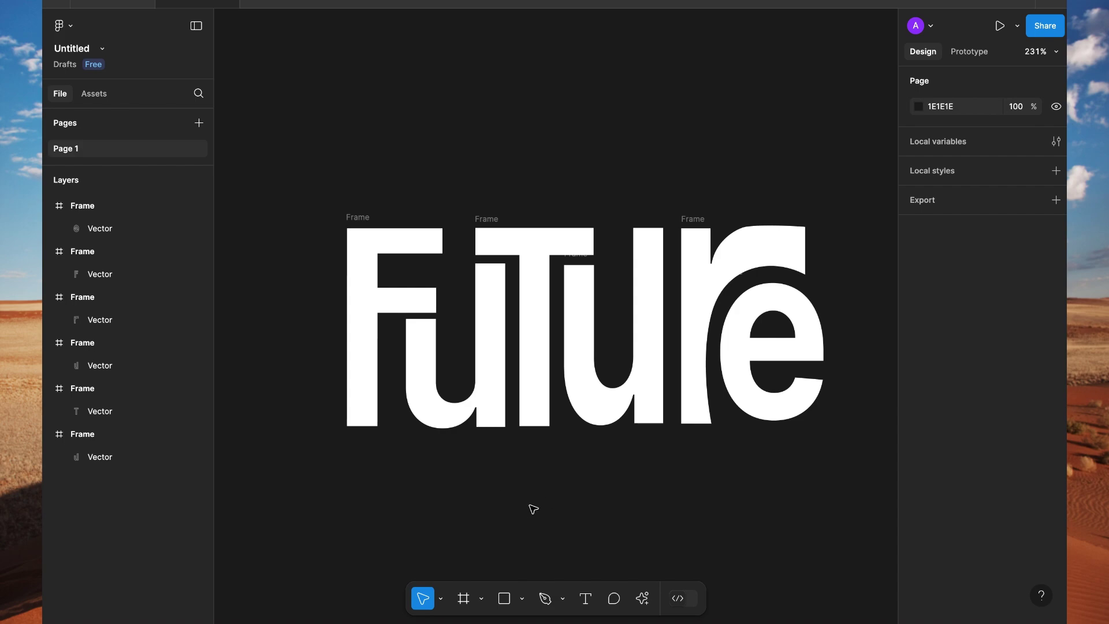
drag(269, 135, 849, 532)
right_click(576, 277)
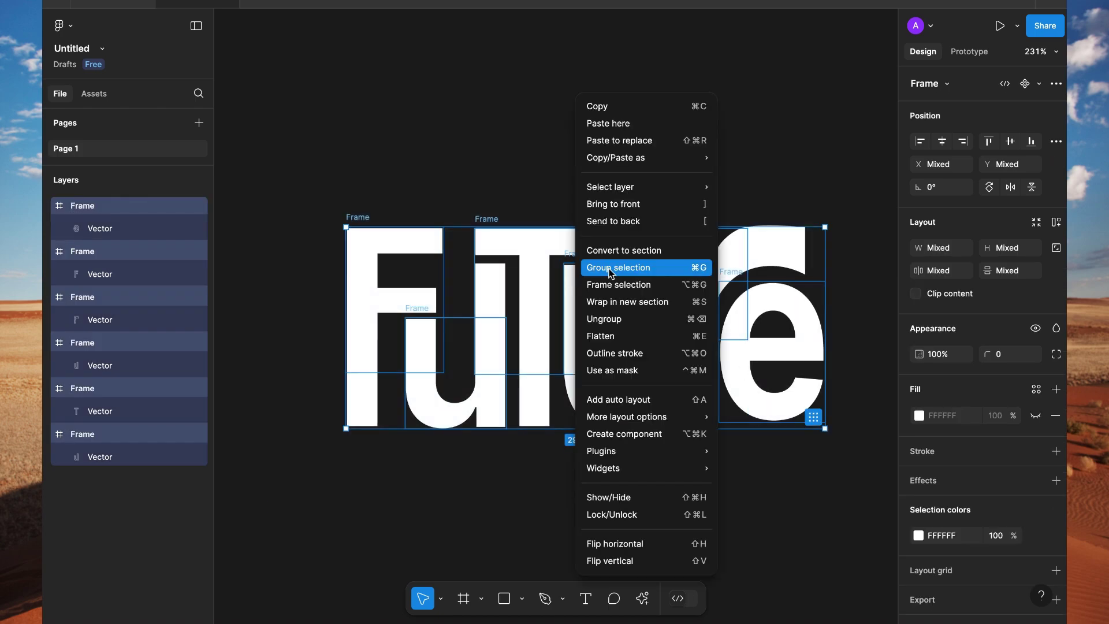
click(613, 288)
scroll(534, 422, down, 2)
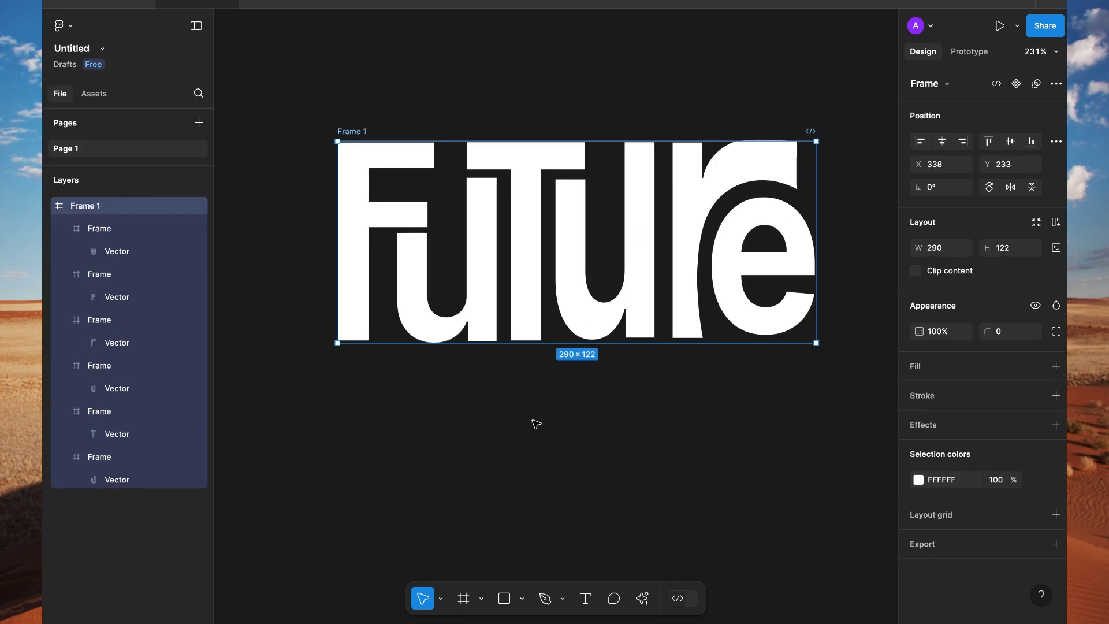
scroll(536, 424, up, 2)
click(506, 456)
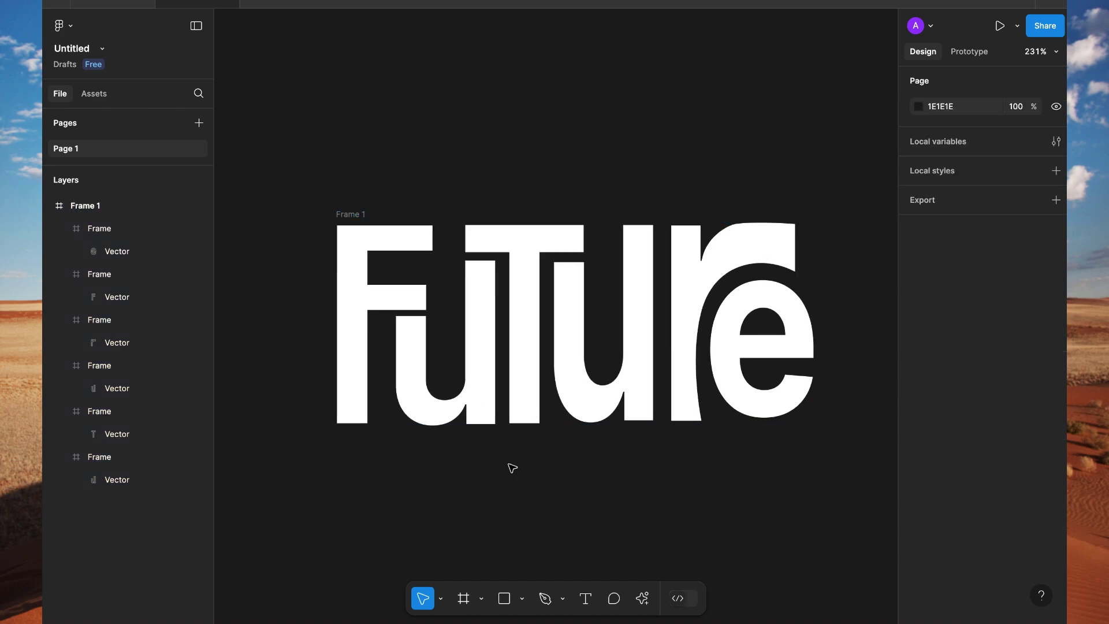
scroll(657, 529, down, 1)
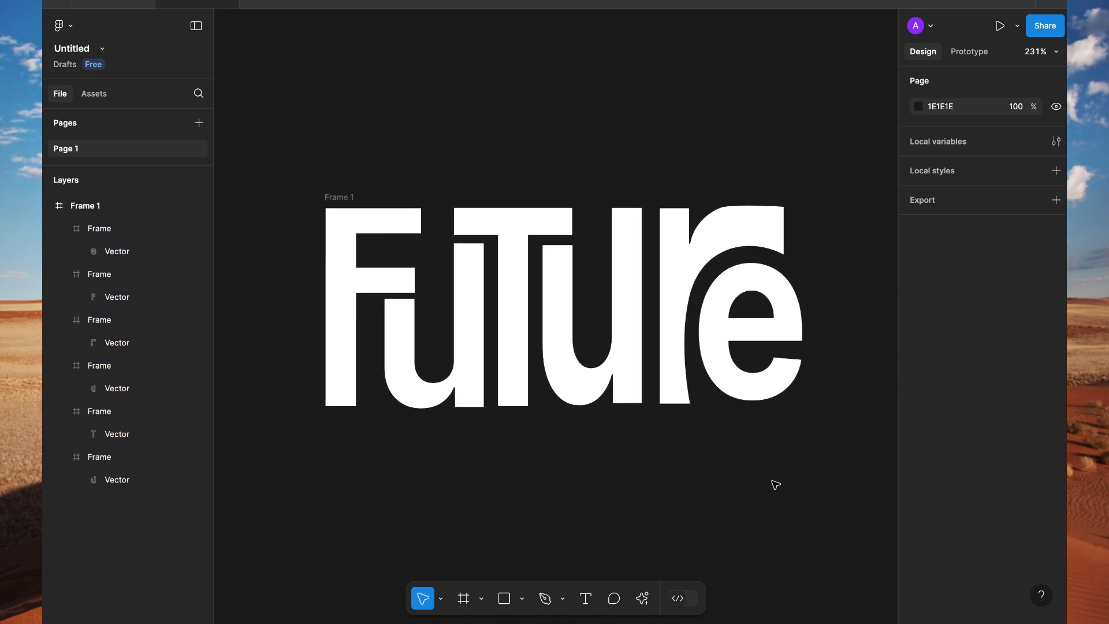